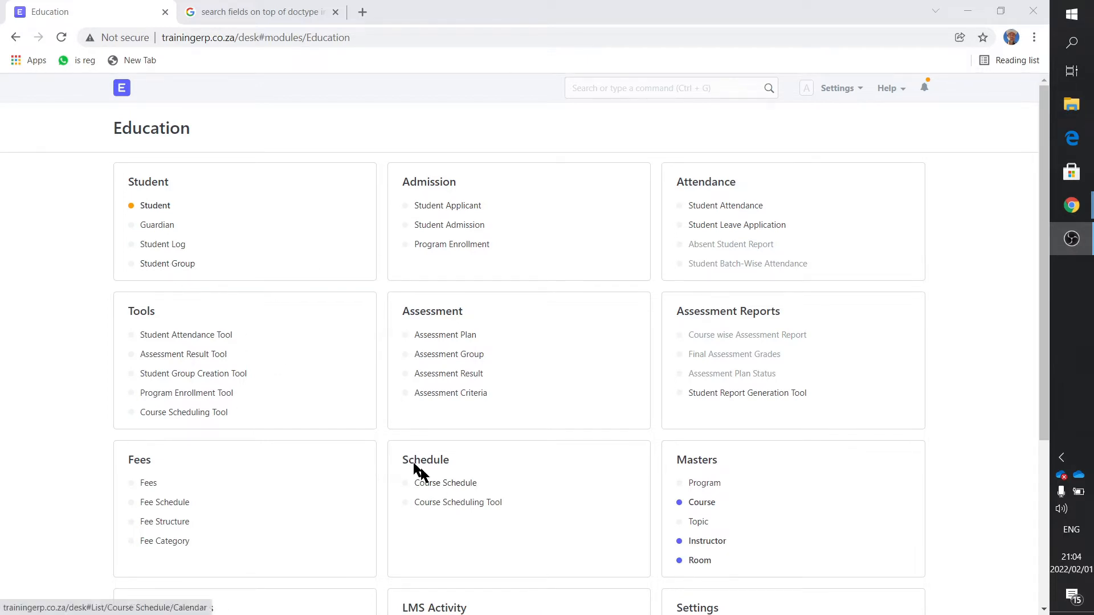
- Create a new student group and set it to be based on Course
{"action": "left_click", "coordinate": [175, 264]}
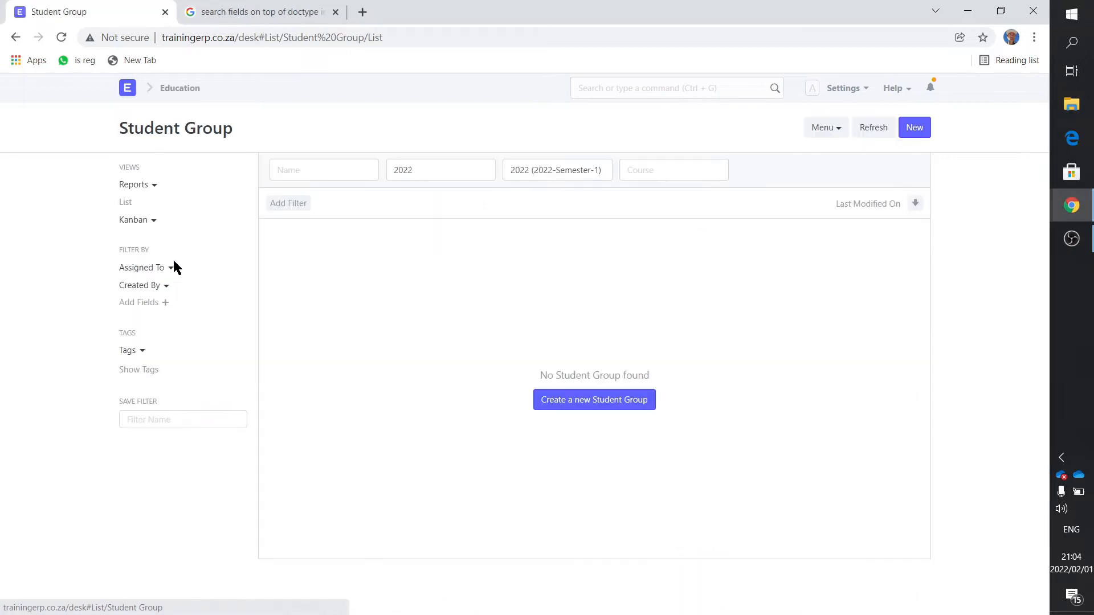
{"action": "left_click", "coordinate": [600, 401]}
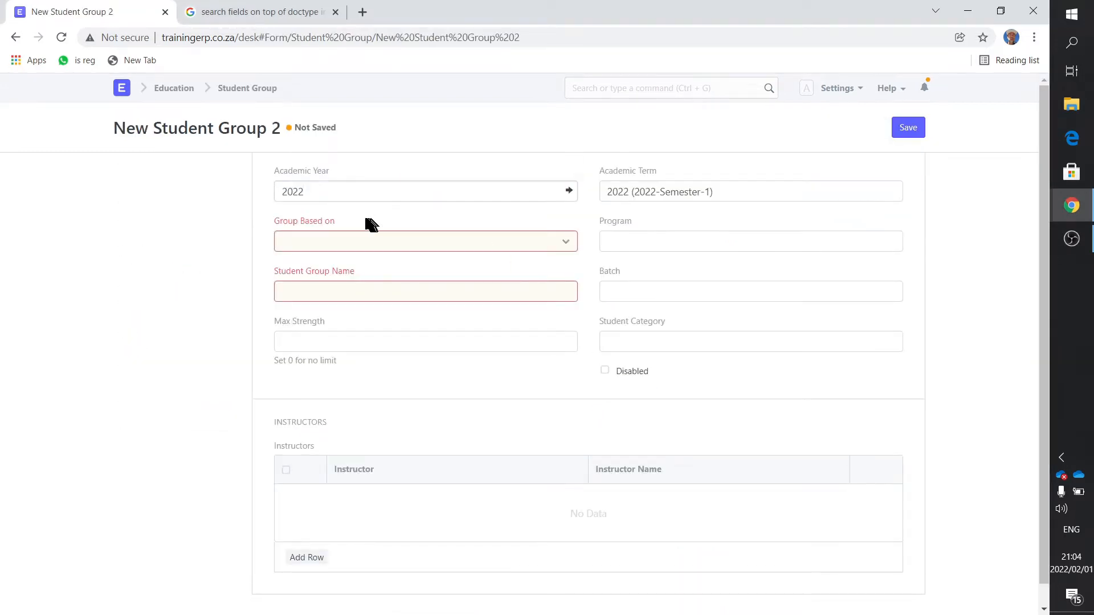
{"action": "left_click_drag", "start_coordinate": [366, 224], "coordinate": [261, 215]}
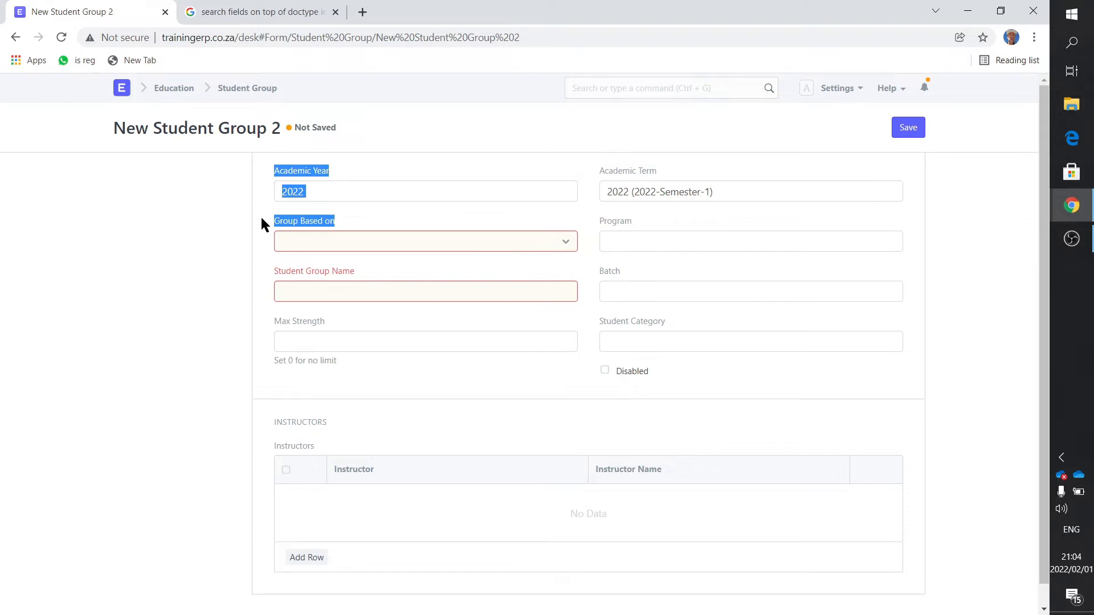
{"action": "left_click", "coordinate": [320, 240]}
{"action": "left_click", "coordinate": [319, 287]}
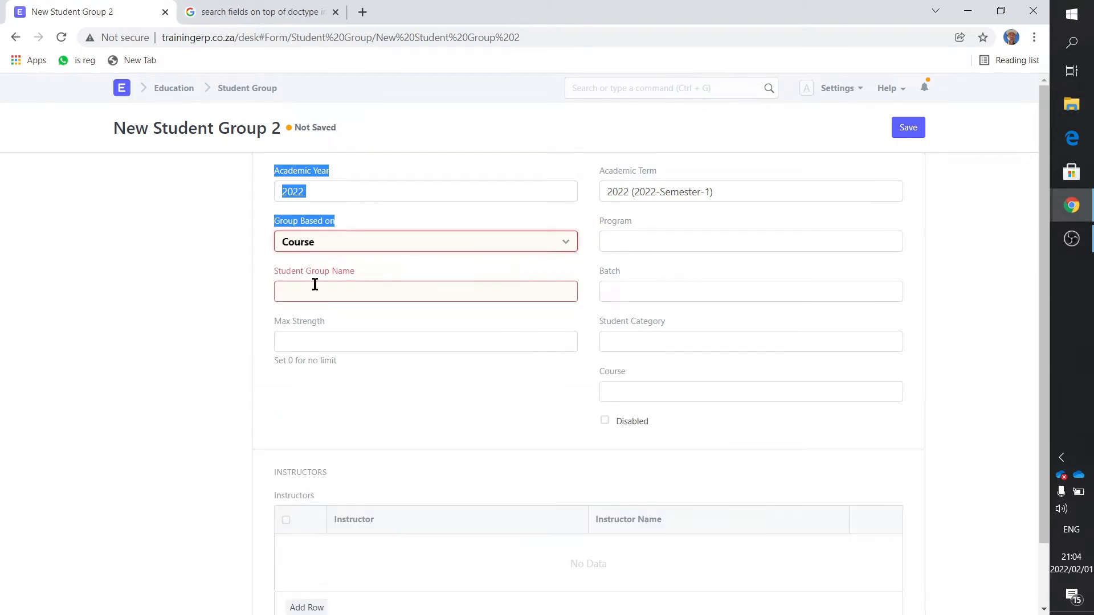
- Name the student group Course-A-2022-03-07 and set its max strength to 10
{"action": "left_click_drag", "start_coordinate": [338, 271], "coordinate": [281, 268]}
{"action": "left_click", "coordinate": [317, 293]}
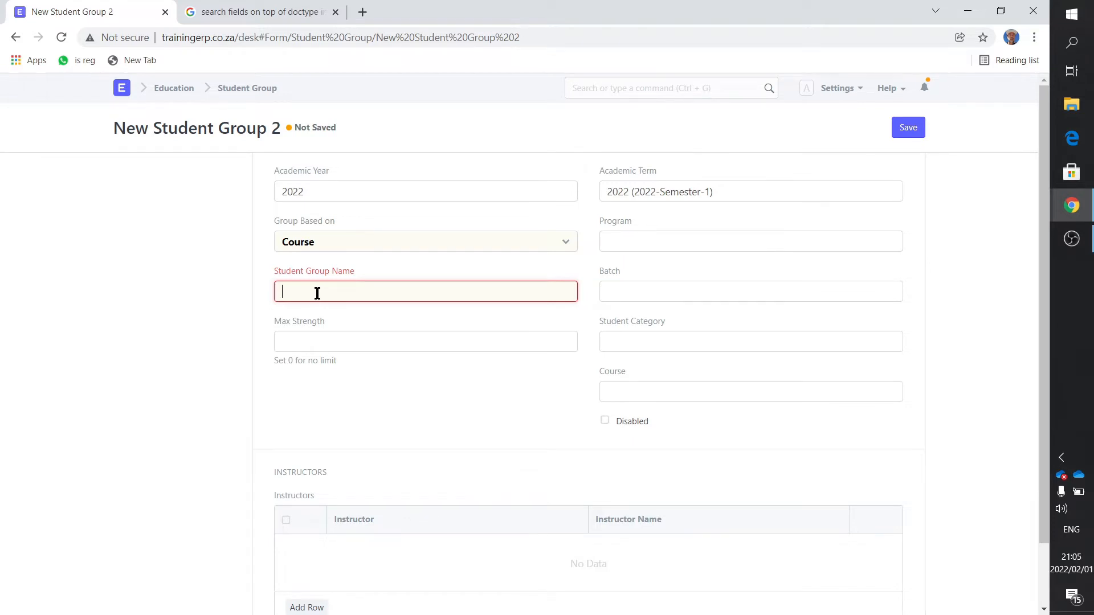
{"action": "type", "text": "Crouse A-"}
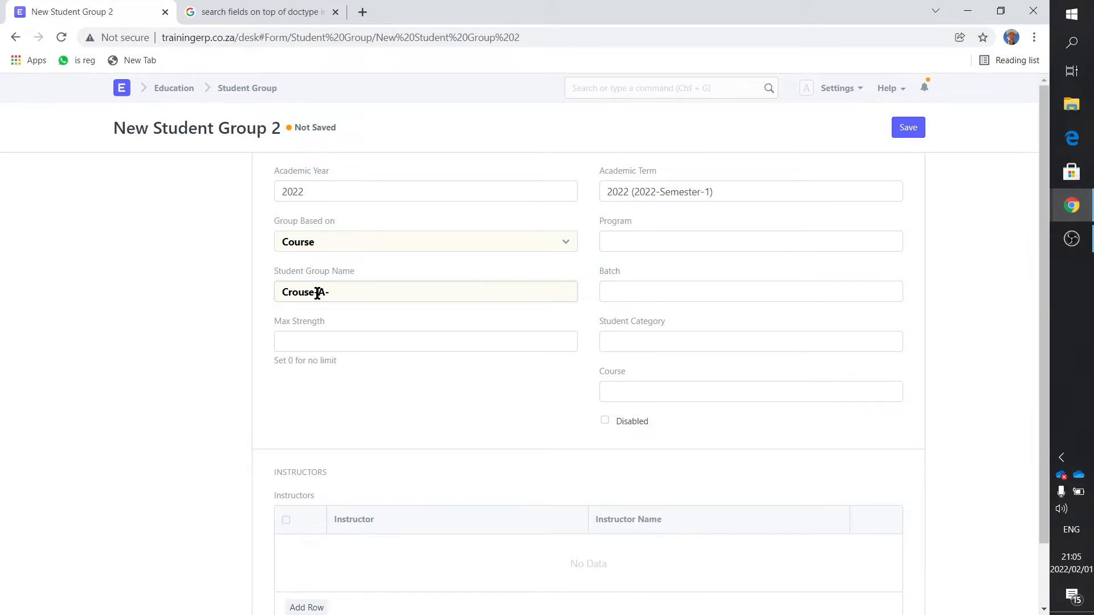
{"action": "type", "text": "2022-03-07"}
{"action": "left_click", "coordinate": [304, 293]}
{"action": "key", "text": "BackSpace"}
{"action": "key", "text": "BackSpace"}
{"action": "key", "text": "BackSpace"}
{"action": "type", "text": "our"}
{"action": "left_click", "coordinate": [336, 343]}
{"action": "type", "text": "10"}
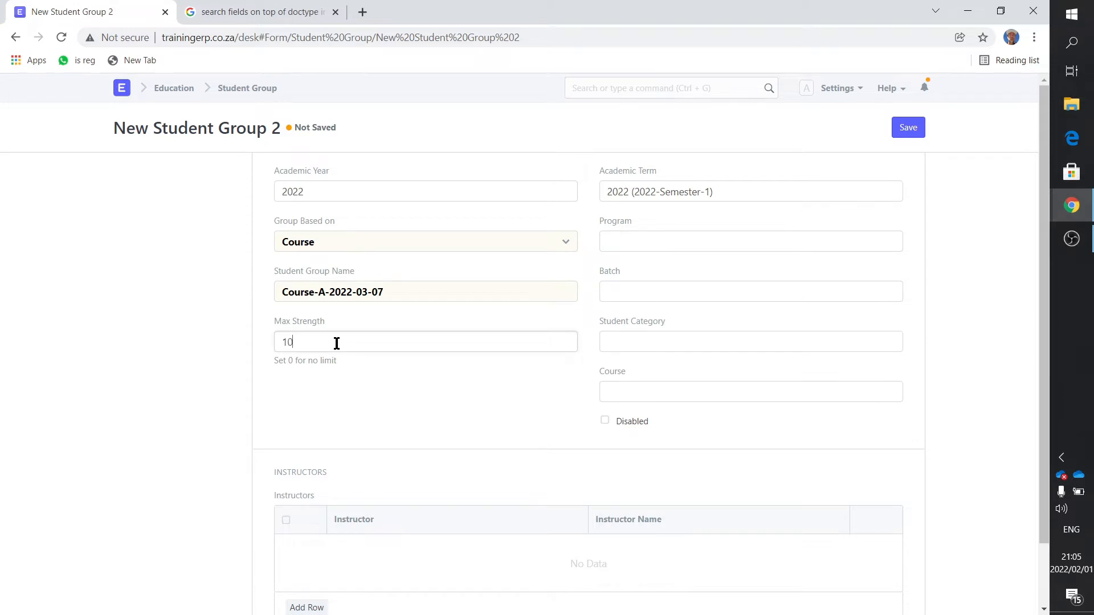
- Set the student group's program to Company-Courses and its batch to Batch1
{"action": "left_click", "coordinate": [631, 244]}
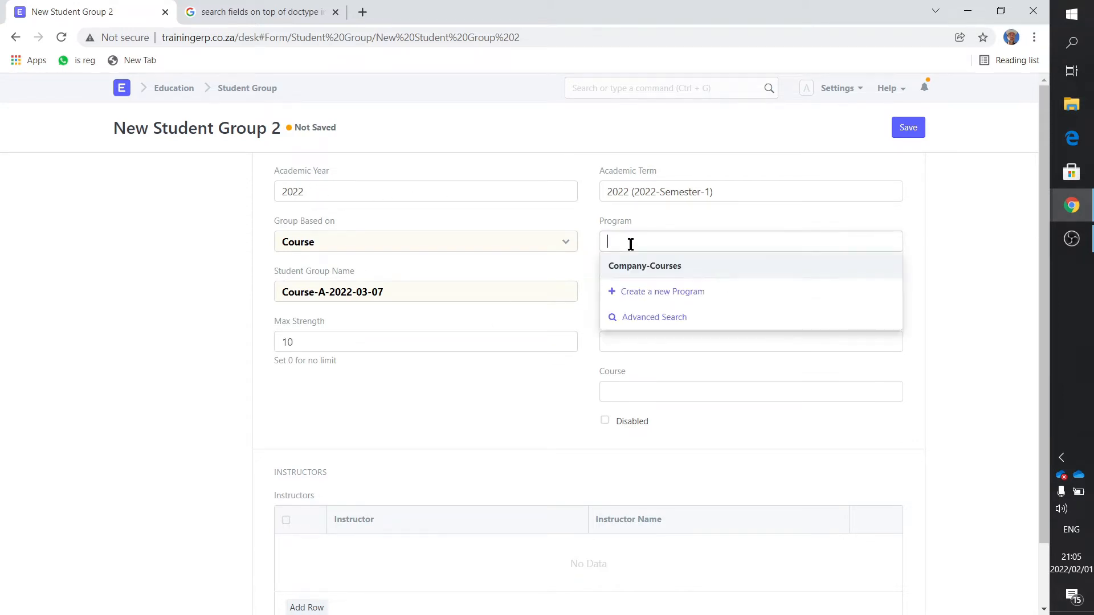
{"action": "left_click", "coordinate": [631, 262]}
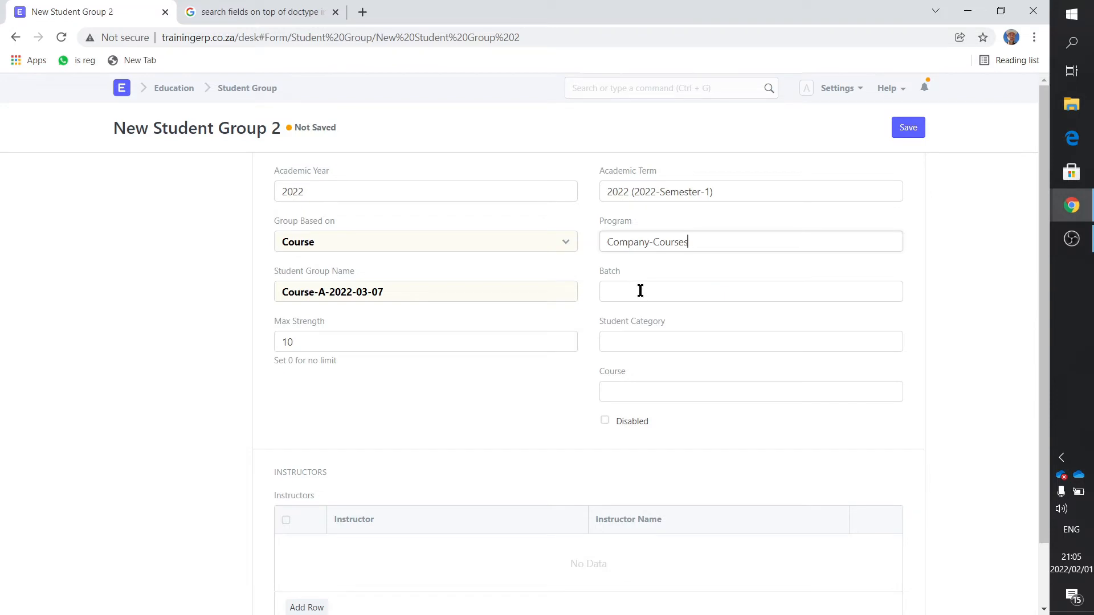
{"action": "left_click", "coordinate": [640, 290]}
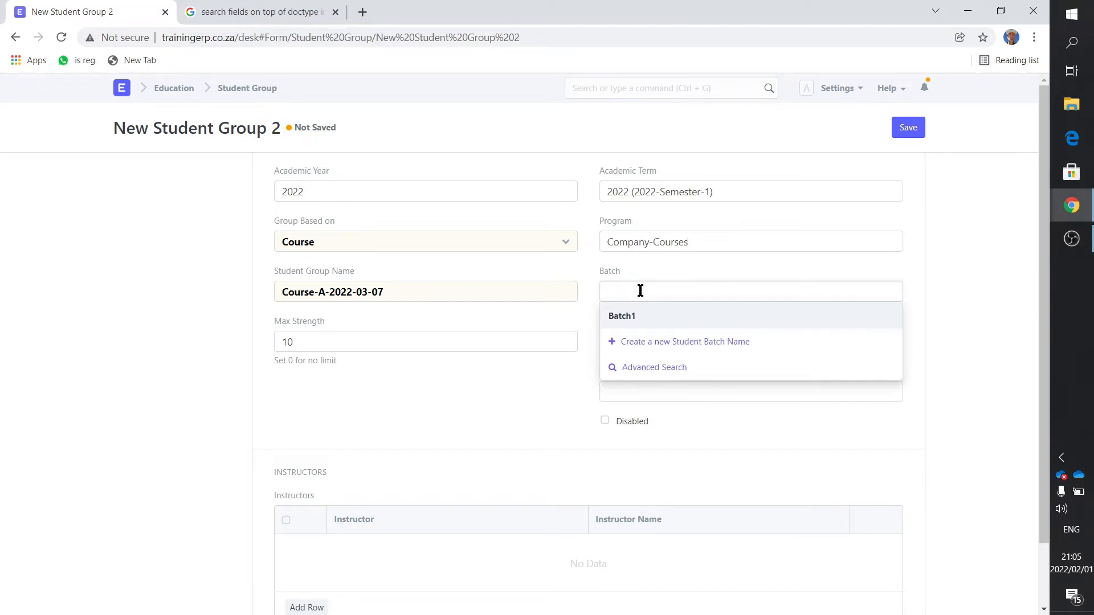
{"action": "left_click", "coordinate": [632, 319]}
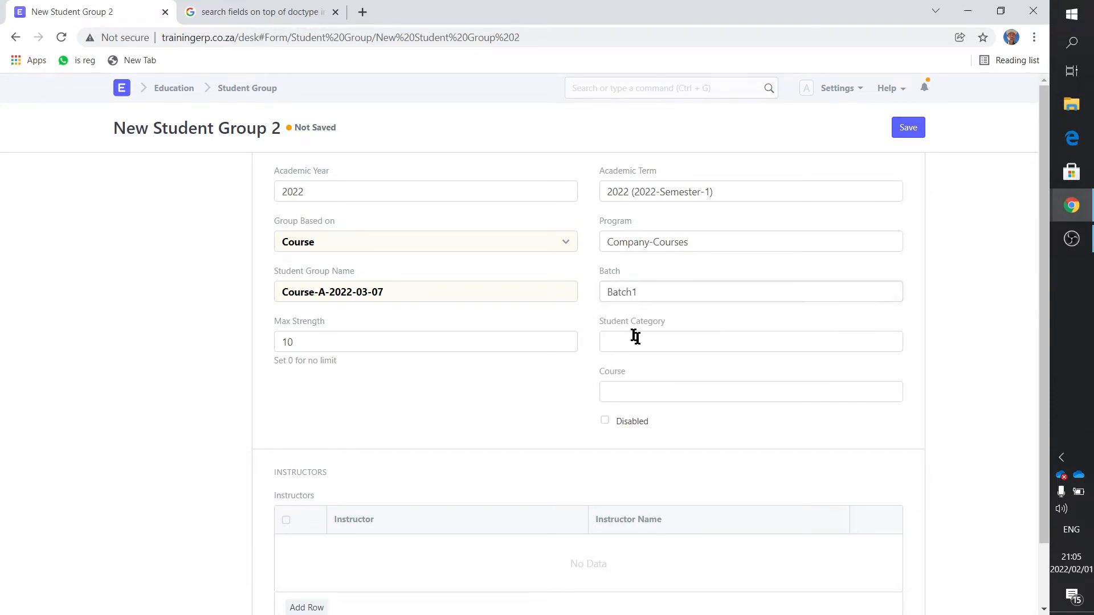
- Set the student group's category to All and its course to Course-A
{"action": "left_click", "coordinate": [634, 338]}
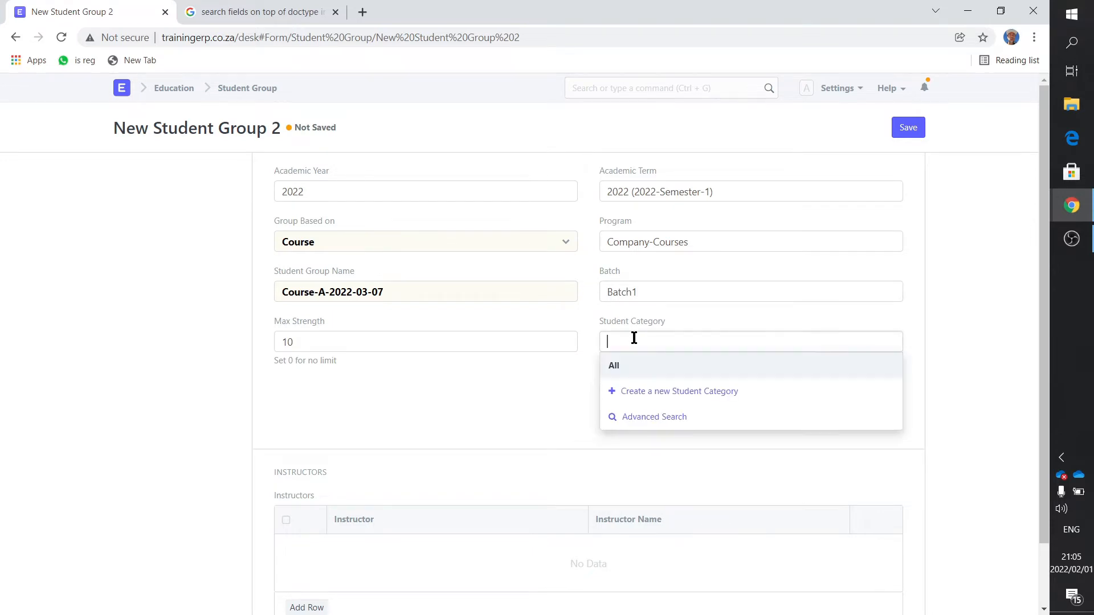
{"action": "left_click", "coordinate": [633, 365]}
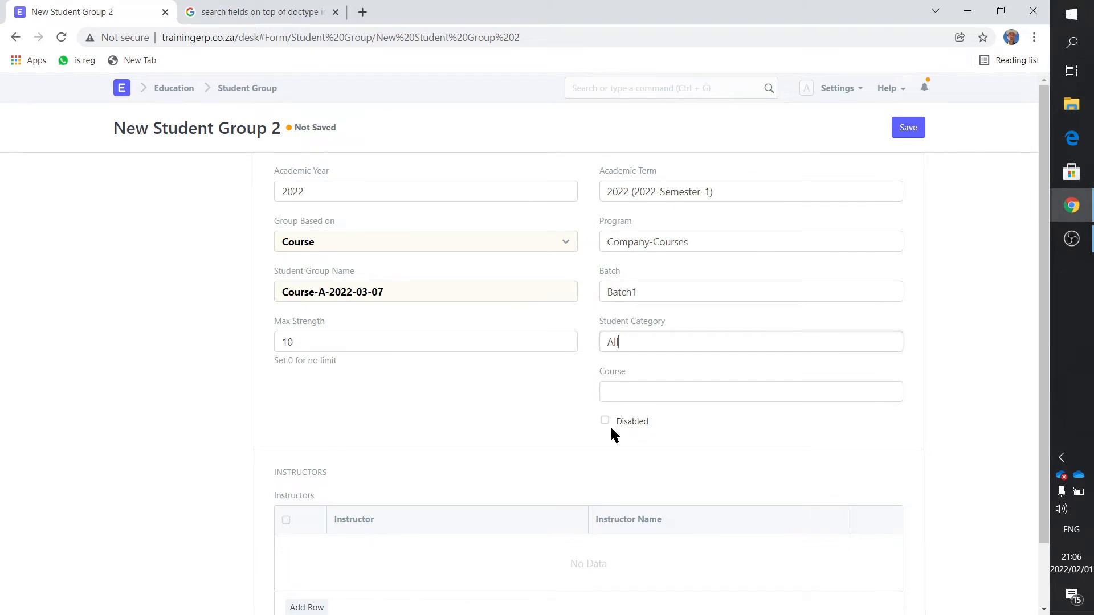
{"action": "left_click", "coordinate": [624, 389]}
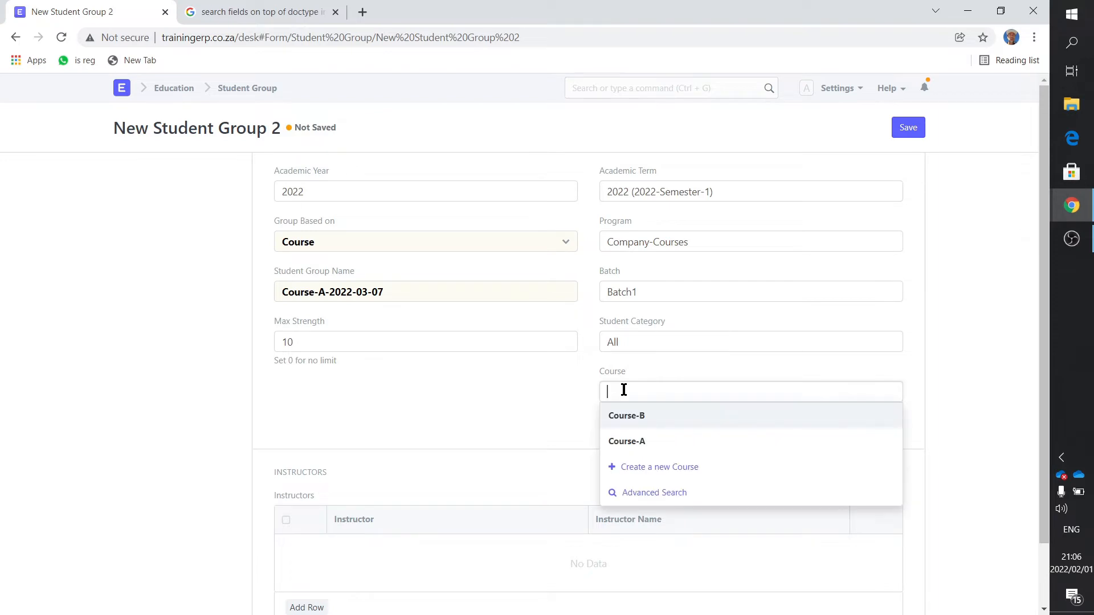
{"action": "left_click", "coordinate": [642, 442]}
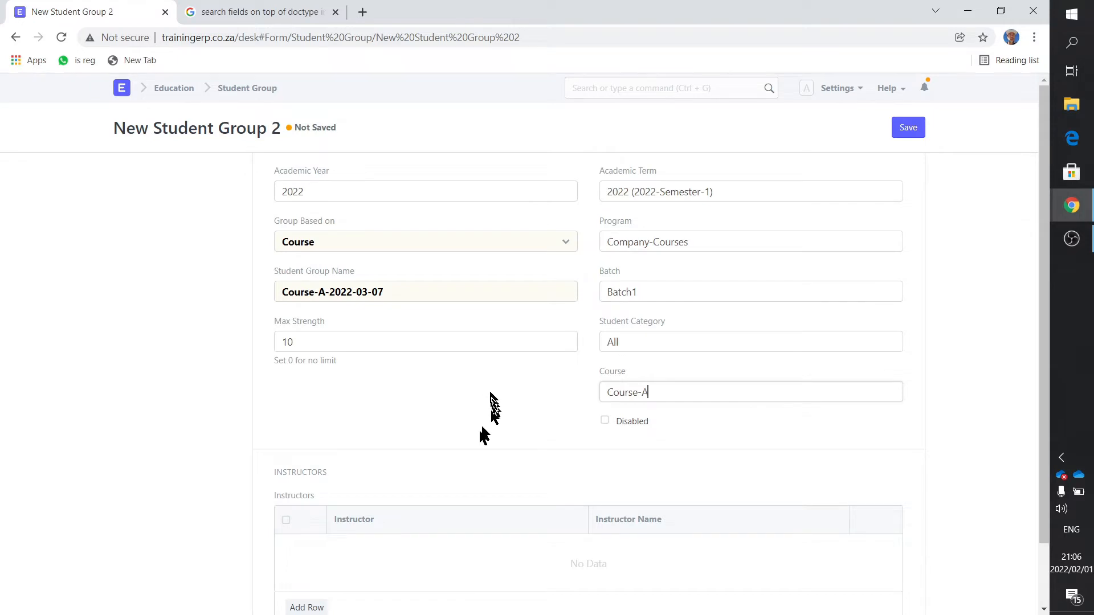
- Add the instructor listed below Second Instructor to the group's instructors table and save the student group
{"action": "scroll", "coordinate": [479, 433], "scroll_direction": "down", "scroll_amount": 1}
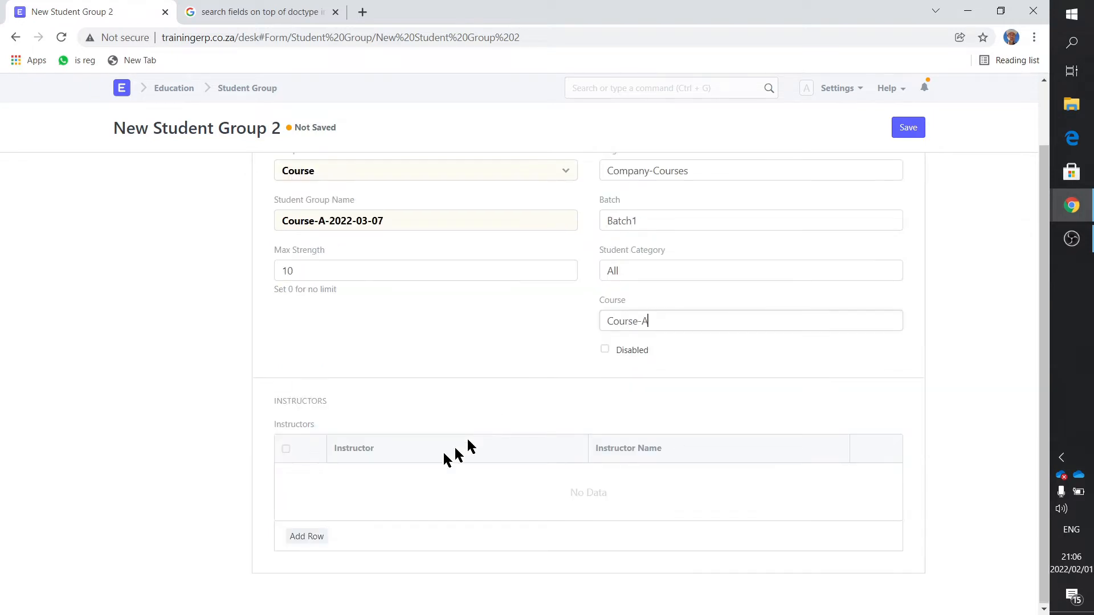
{"action": "left_click", "coordinate": [322, 538]}
{"action": "left_click", "coordinate": [354, 505]}
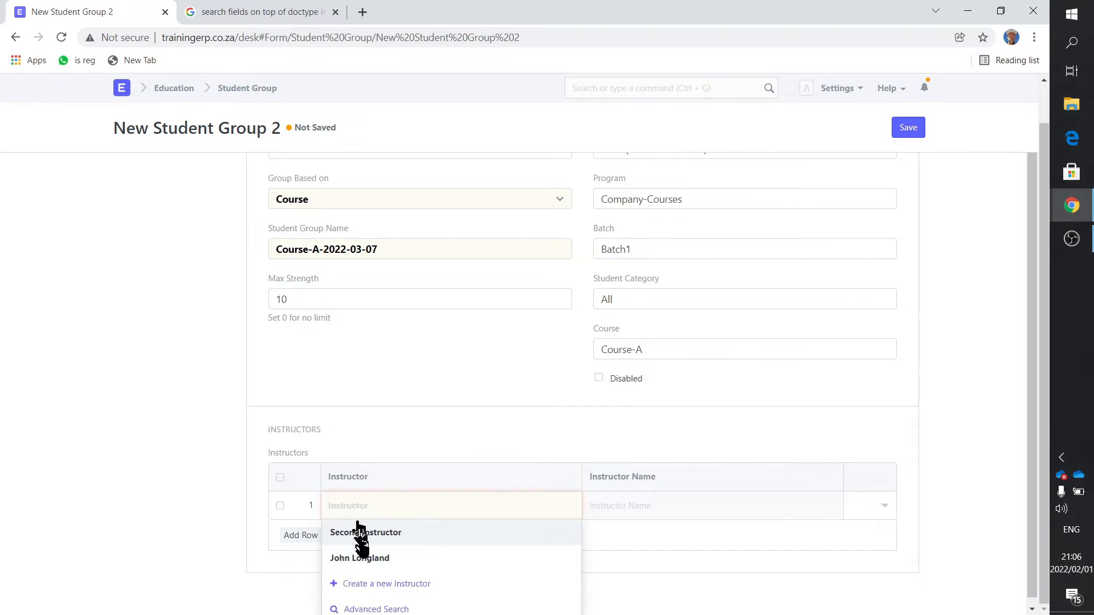
{"action": "left_click", "coordinate": [362, 556]}
{"action": "scroll", "coordinate": [422, 431], "scroll_direction": "up", "scroll_amount": 1}
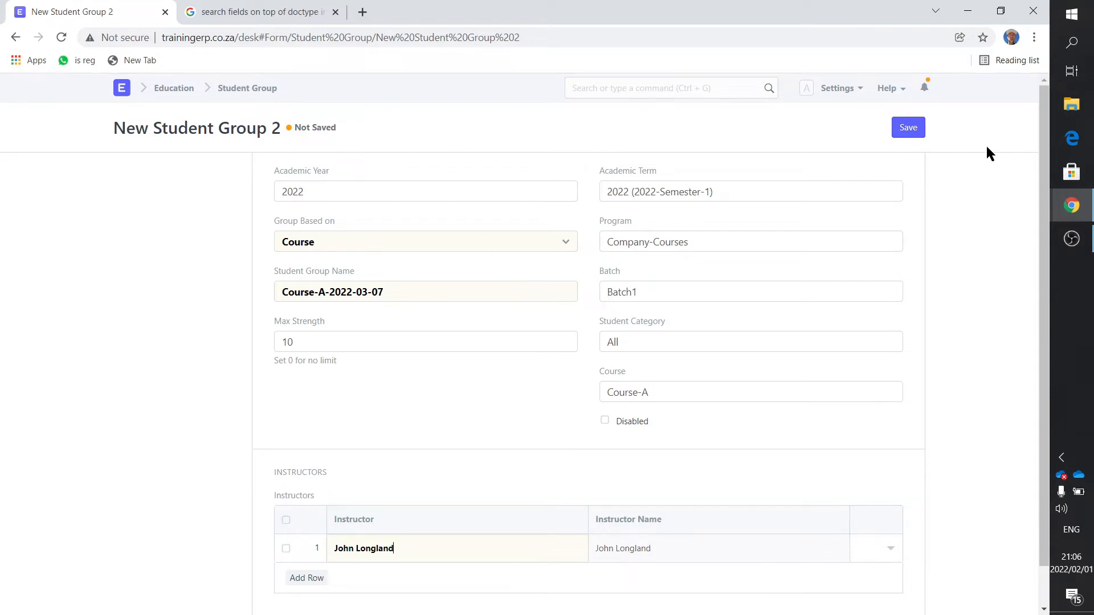
{"action": "left_click", "coordinate": [907, 127]}
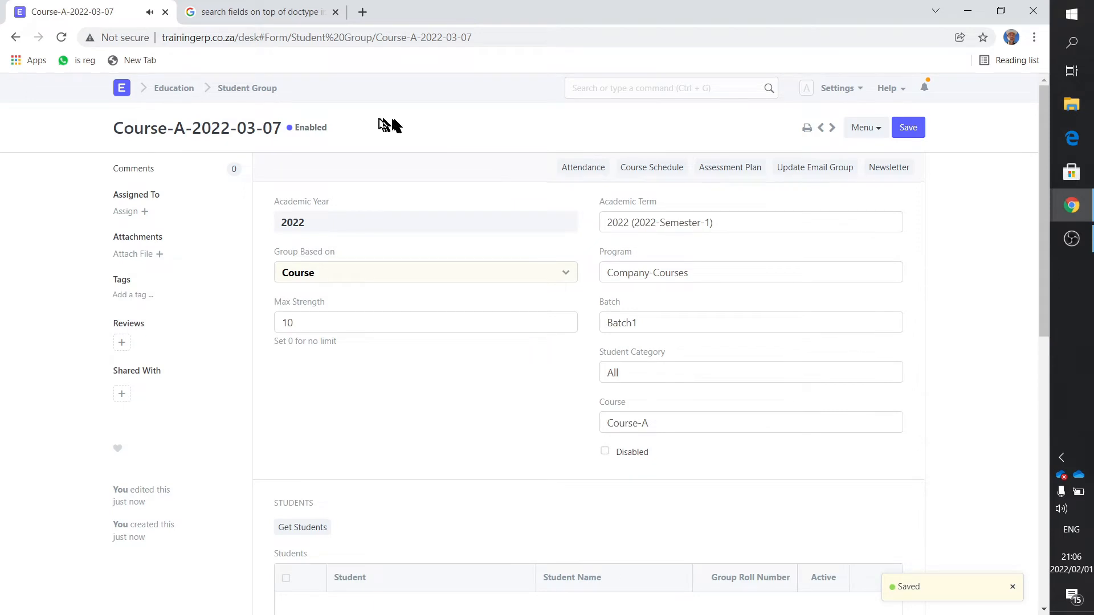
- Reopen Course-A-2022-03-07 from the Student Group list and review its students and instructors sections
{"action": "left_click", "coordinate": [251, 89]}
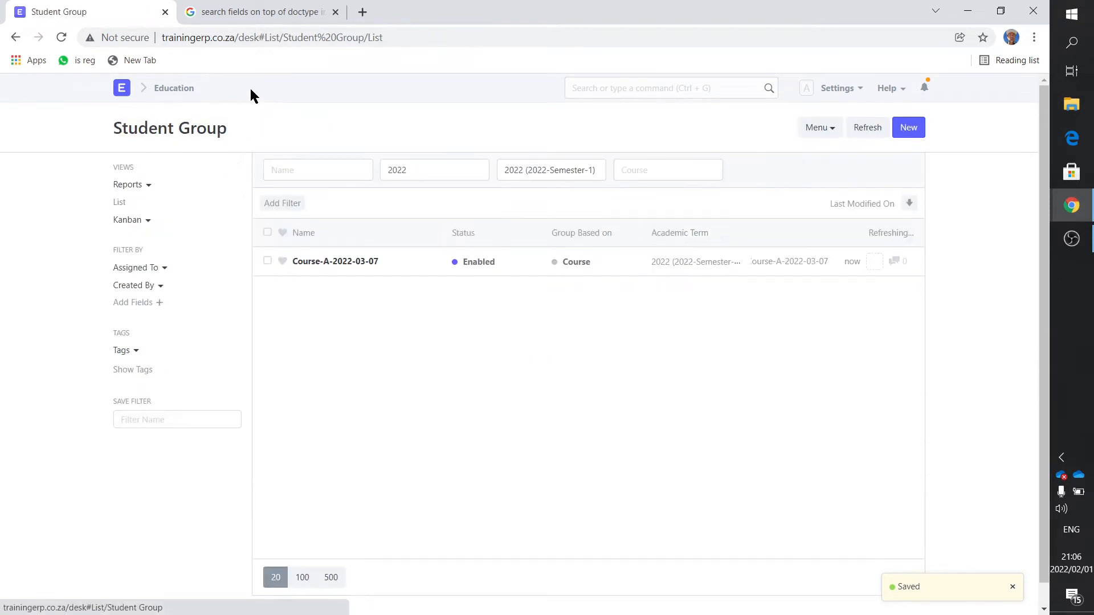
{"action": "left_click", "coordinate": [358, 261]}
{"action": "scroll", "coordinate": [356, 264], "scroll_direction": "down", "scroll_amount": 3}
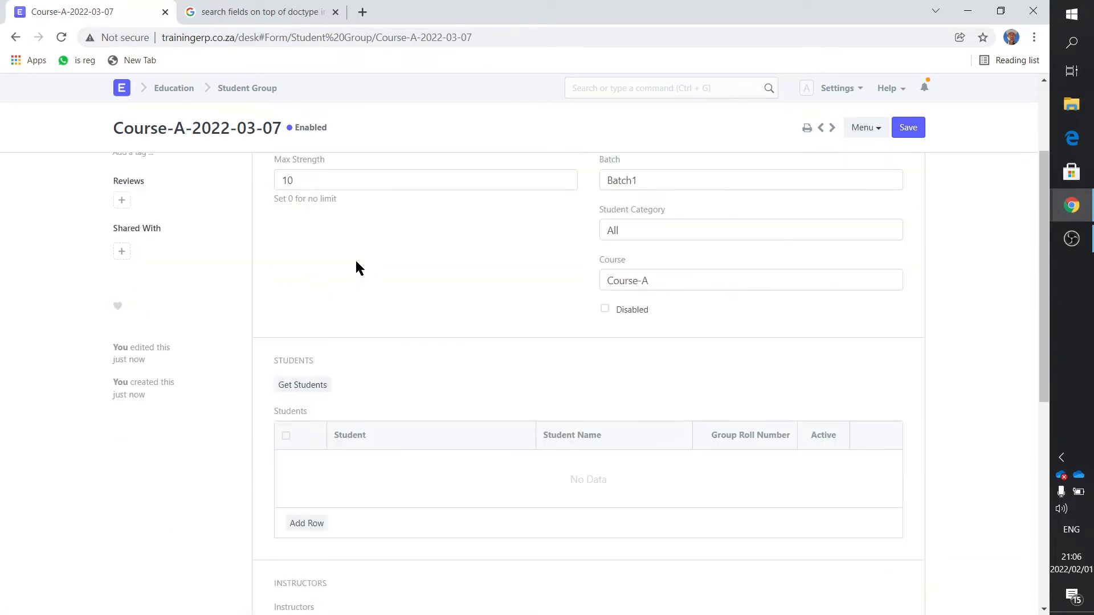
{"action": "scroll", "coordinate": [354, 258], "scroll_direction": "down", "scroll_amount": 1}
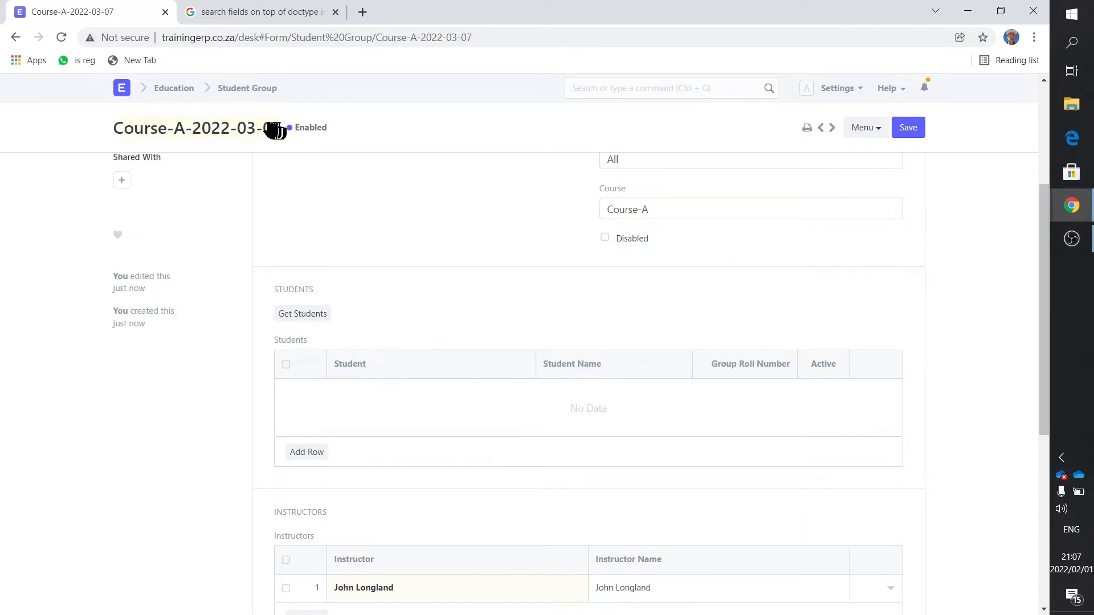
- Open the Education module's Course Scheduling Tool and choose student group Course-A-2022-03-07
{"action": "left_click", "coordinate": [181, 90]}
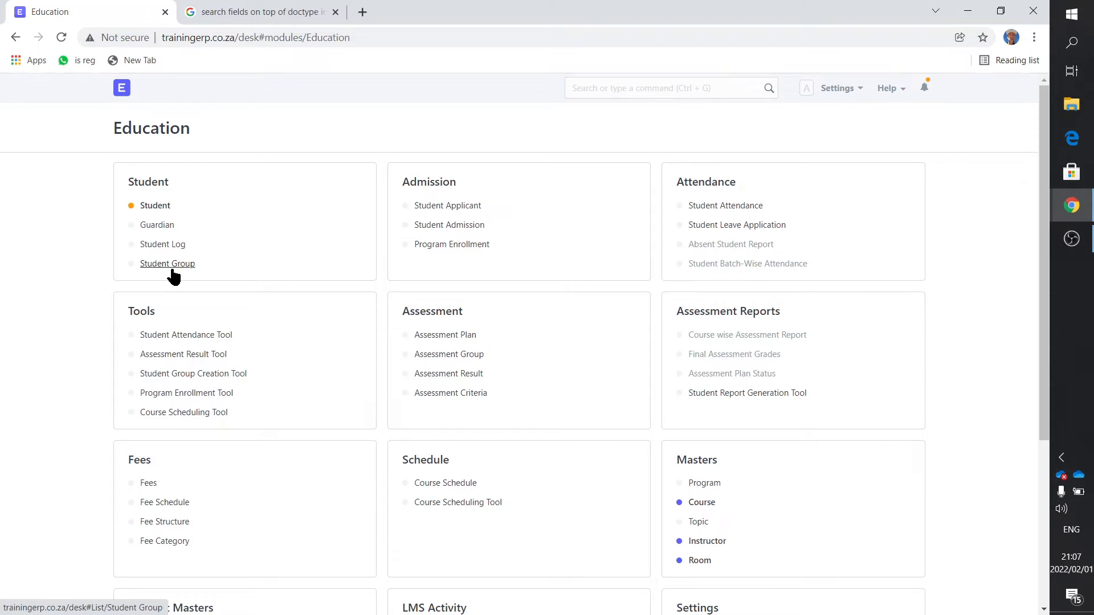
{"action": "left_click", "coordinate": [210, 417]}
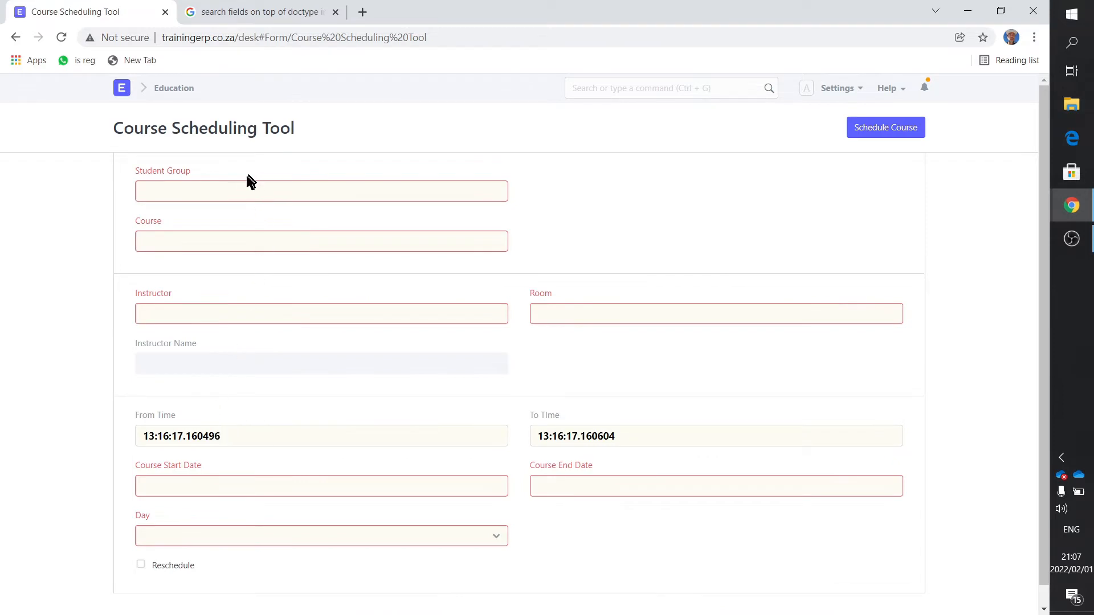
{"action": "left_click_drag", "start_coordinate": [248, 182], "coordinate": [121, 171]}
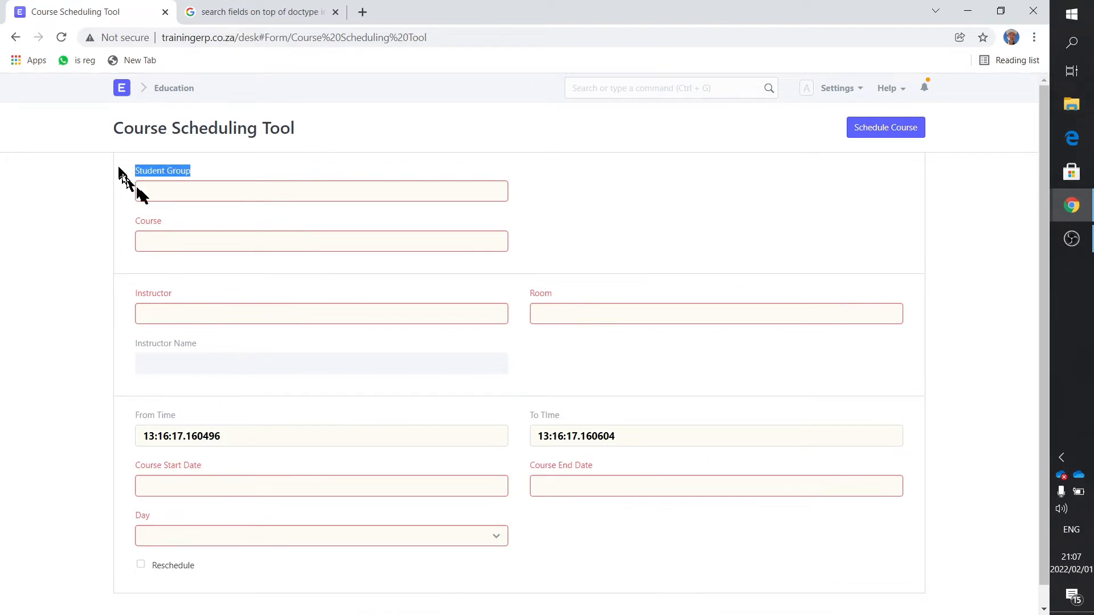
{"action": "left_click", "coordinate": [175, 194]}
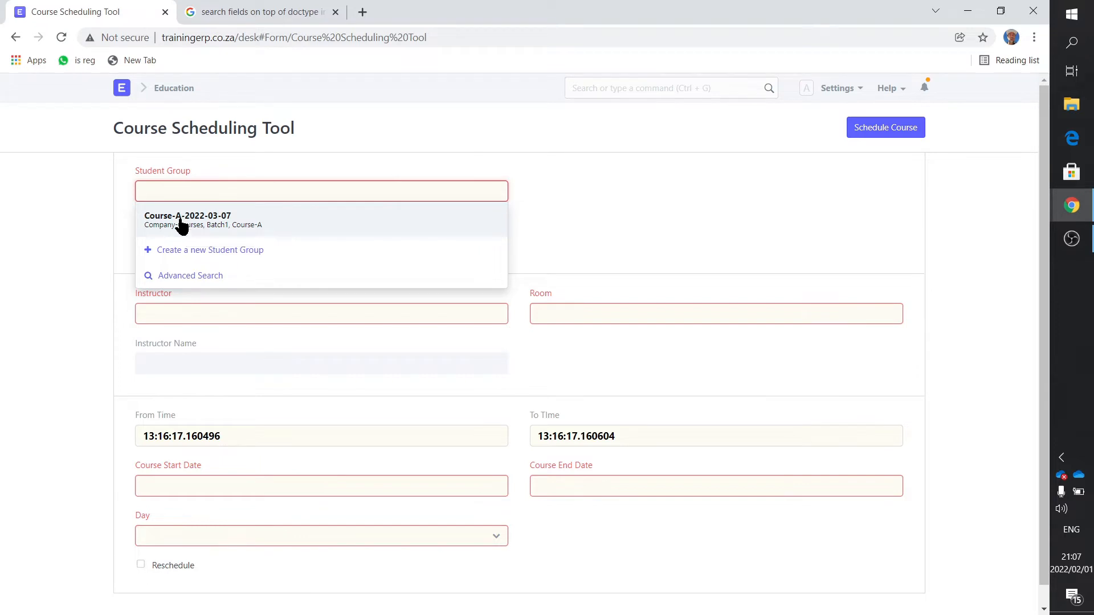
{"action": "left_click", "coordinate": [179, 220]}
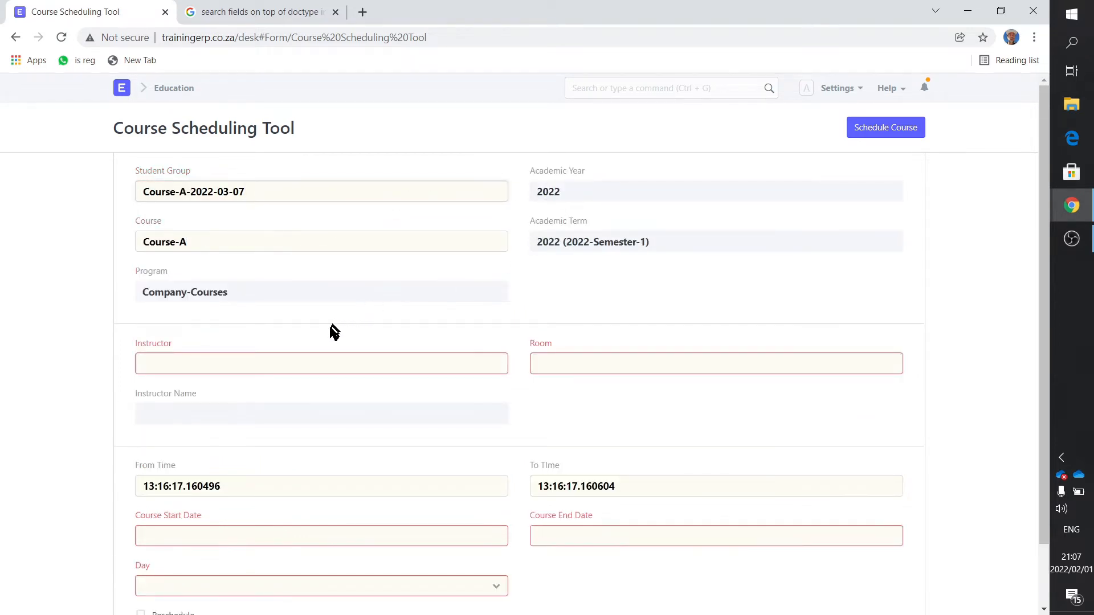
- Assign the student group's instructor to the course schedule and set the room to HTL-ROOM-2022-00001
{"action": "left_click_drag", "start_coordinate": [193, 348], "coordinate": [115, 350]}
{"action": "left_click", "coordinate": [166, 359]}
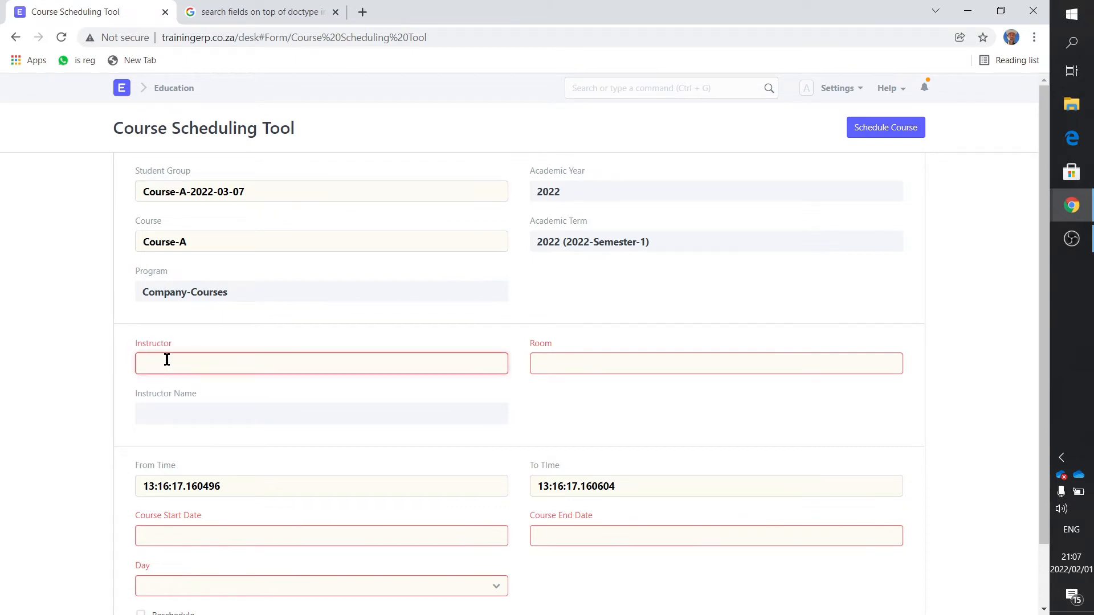
{"action": "left_click", "coordinate": [177, 412]}
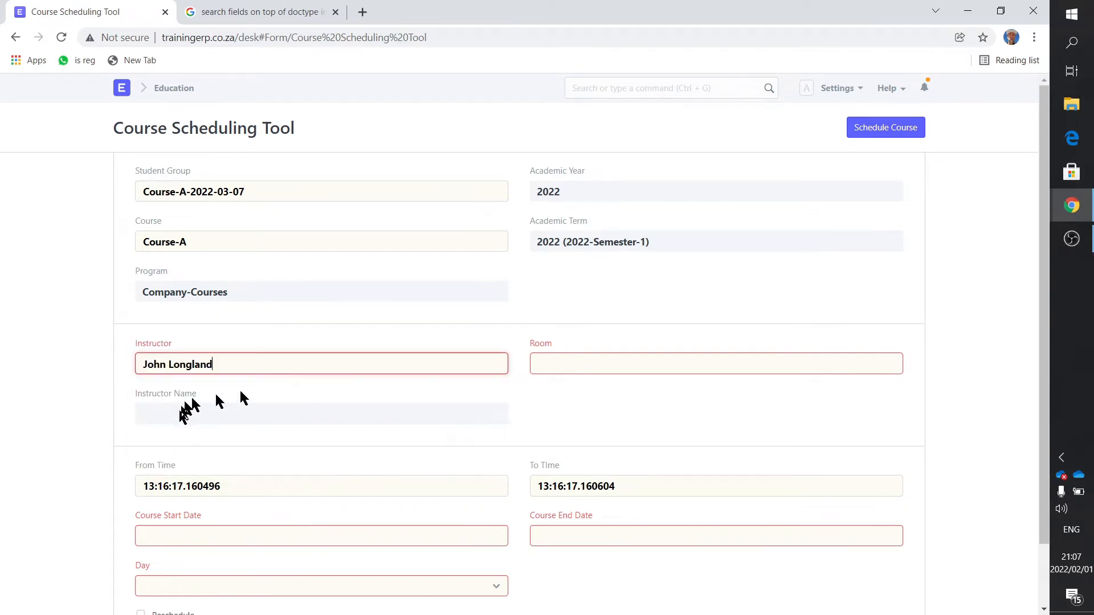
{"action": "left_click_drag", "start_coordinate": [581, 347], "coordinate": [518, 357]}
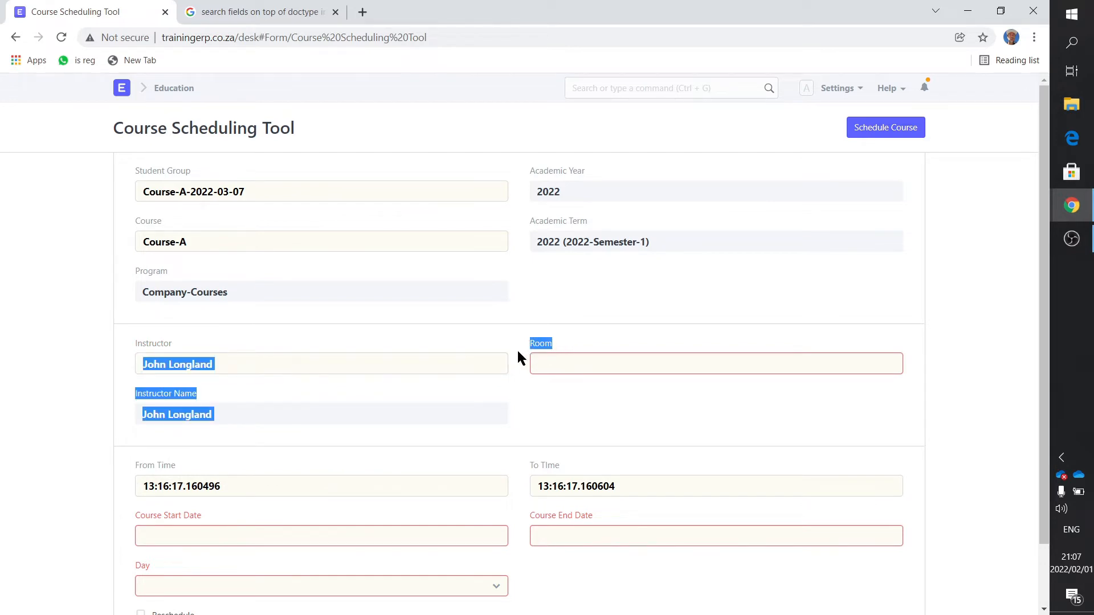
{"action": "left_click", "coordinate": [559, 362]}
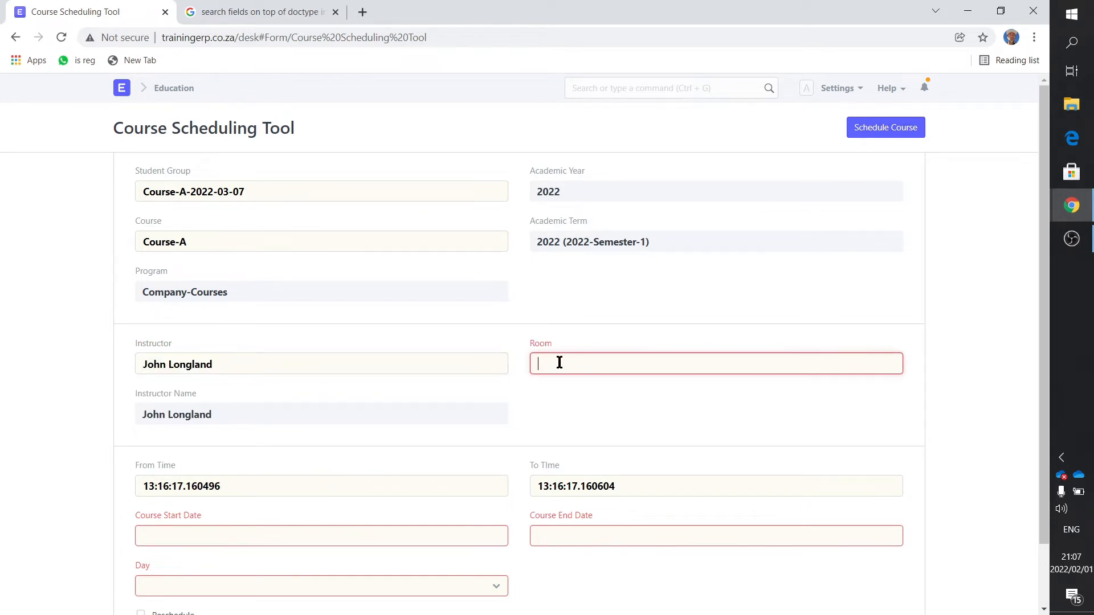
{"action": "left_click", "coordinate": [560, 390]}
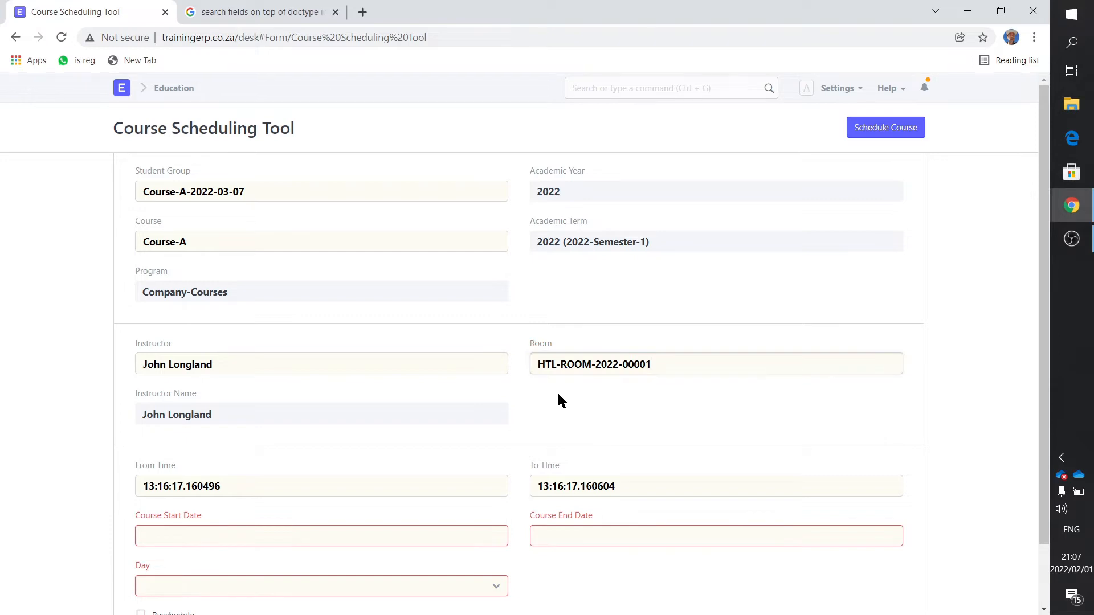
- Set the course schedule's From Time to 08:00:00
{"action": "scroll", "coordinate": [264, 528], "scroll_direction": "down", "scroll_amount": 1}
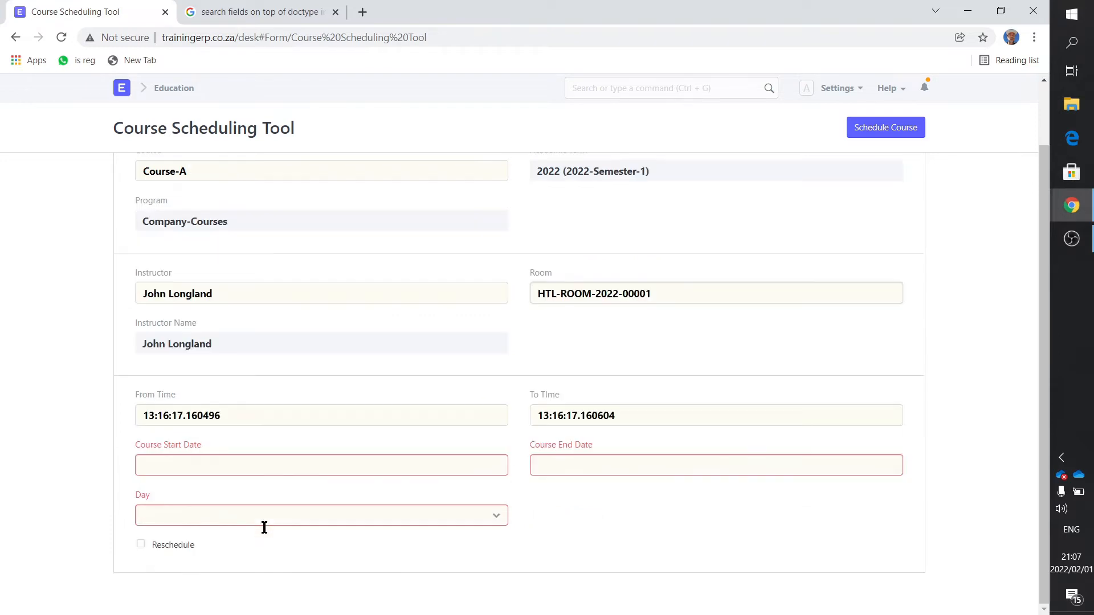
{"action": "left_click_drag", "start_coordinate": [222, 416], "coordinate": [138, 421]}
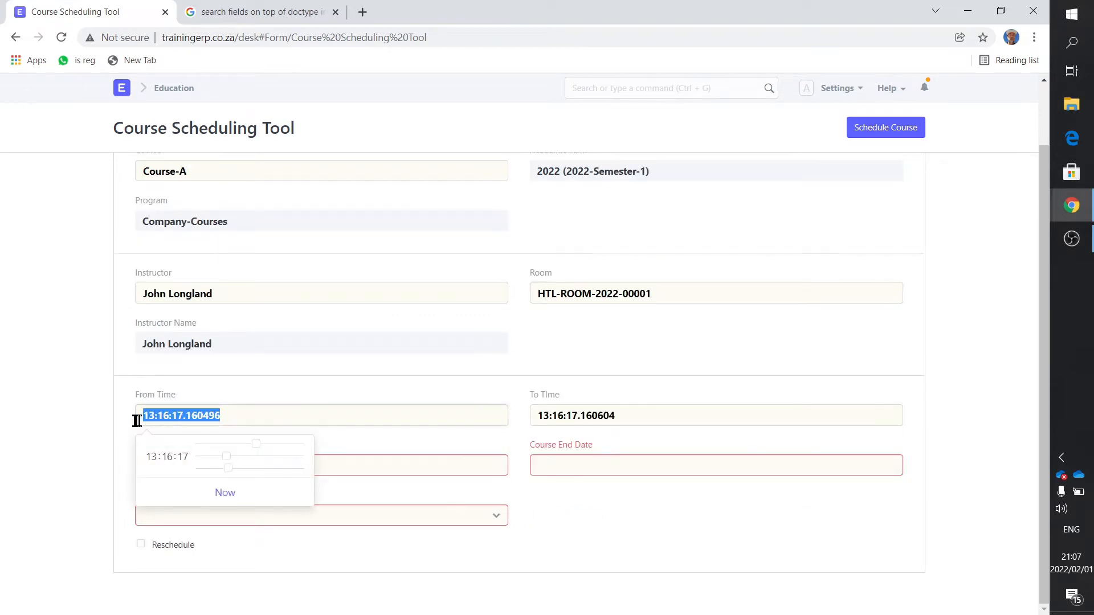
{"action": "left_click_drag", "start_coordinate": [254, 444], "coordinate": [200, 467]}
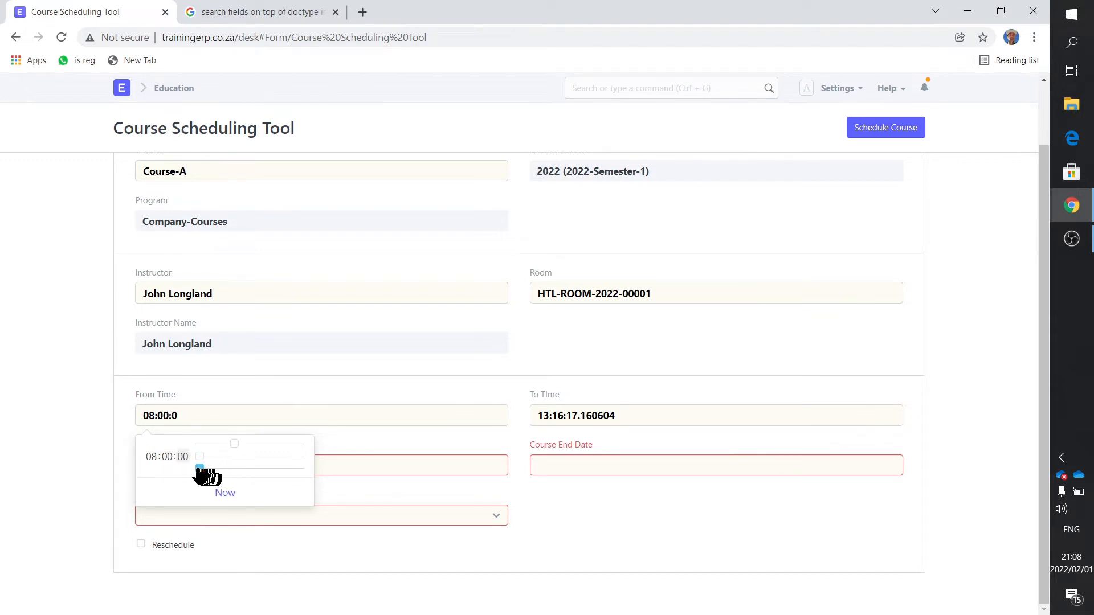
- Set the course schedule's To Time to 17:00:00 and the Course Start Date to 2022-03-07
{"action": "left_click", "coordinate": [627, 413]}
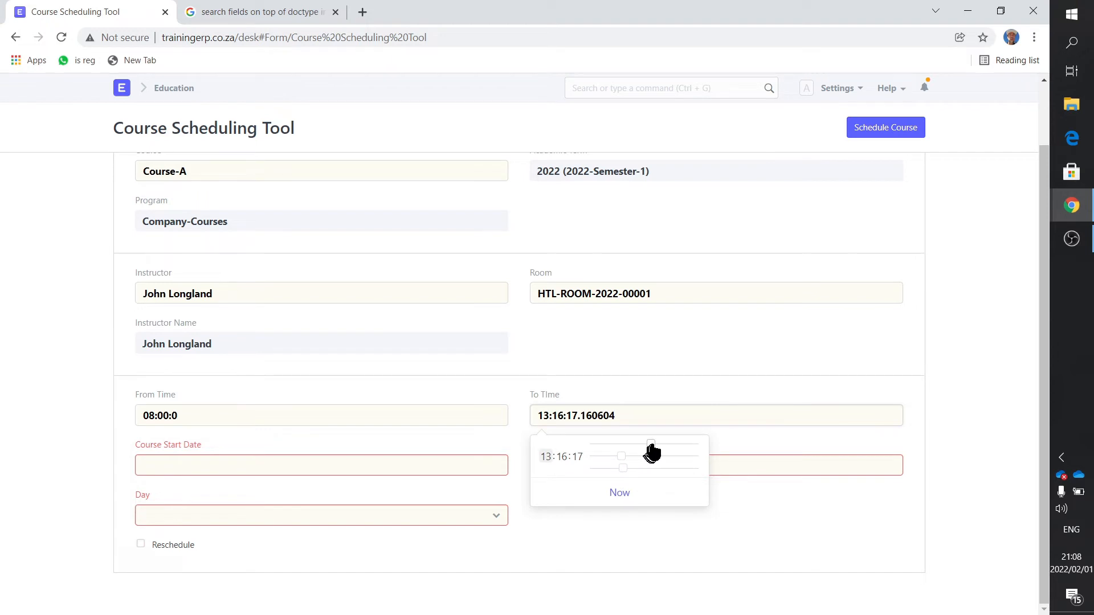
{"action": "left_click_drag", "start_coordinate": [651, 446], "coordinate": [593, 476]}
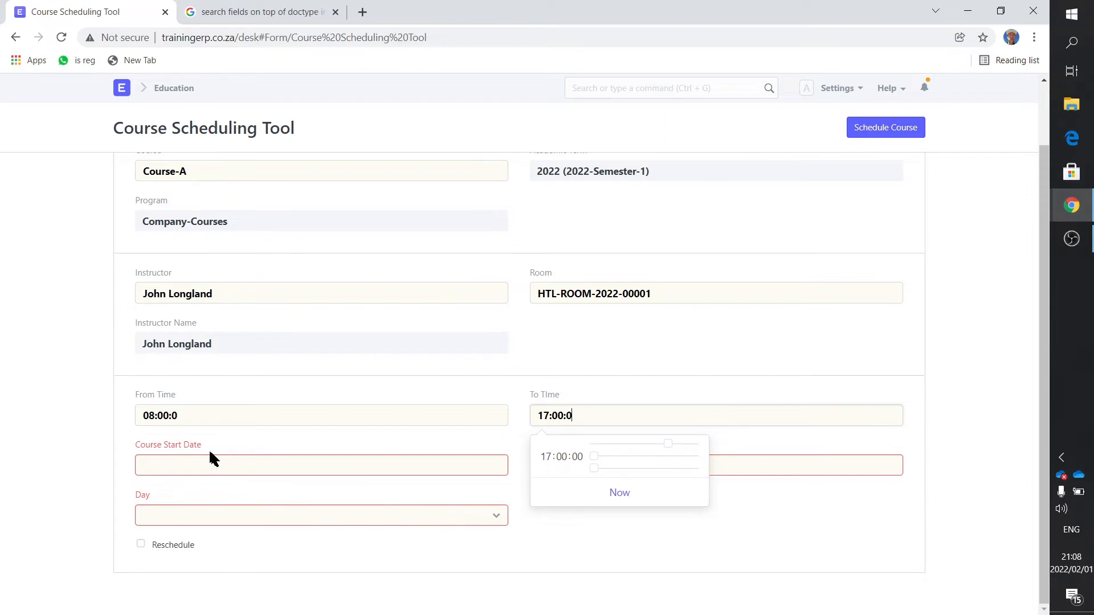
{"action": "left_click_drag", "start_coordinate": [208, 453], "coordinate": [130, 448]}
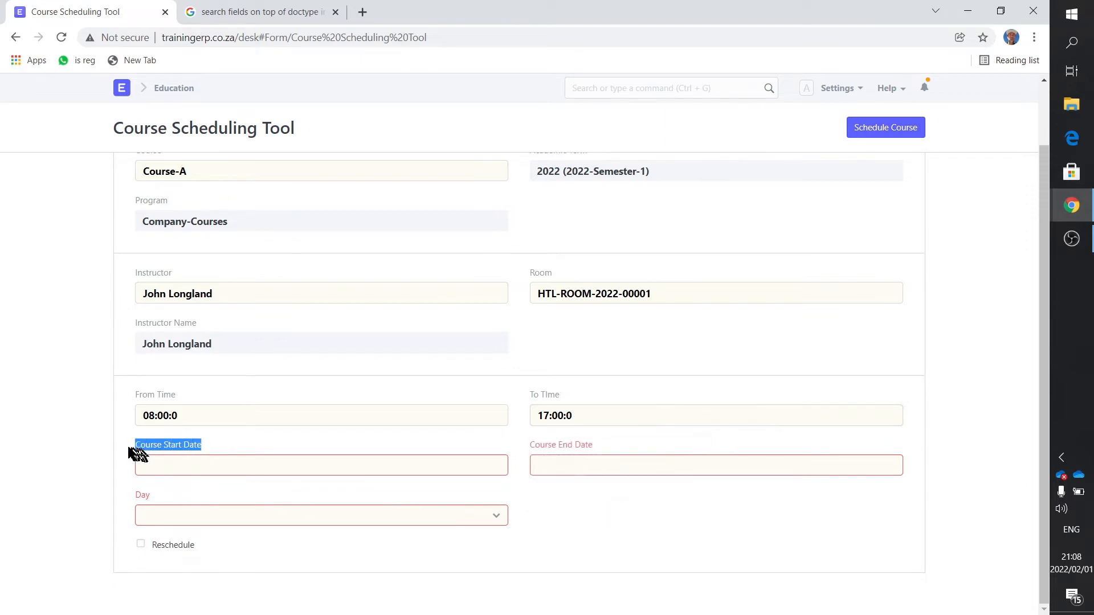
{"action": "left_click", "coordinate": [164, 463]}
{"action": "left_click", "coordinate": [300, 265]}
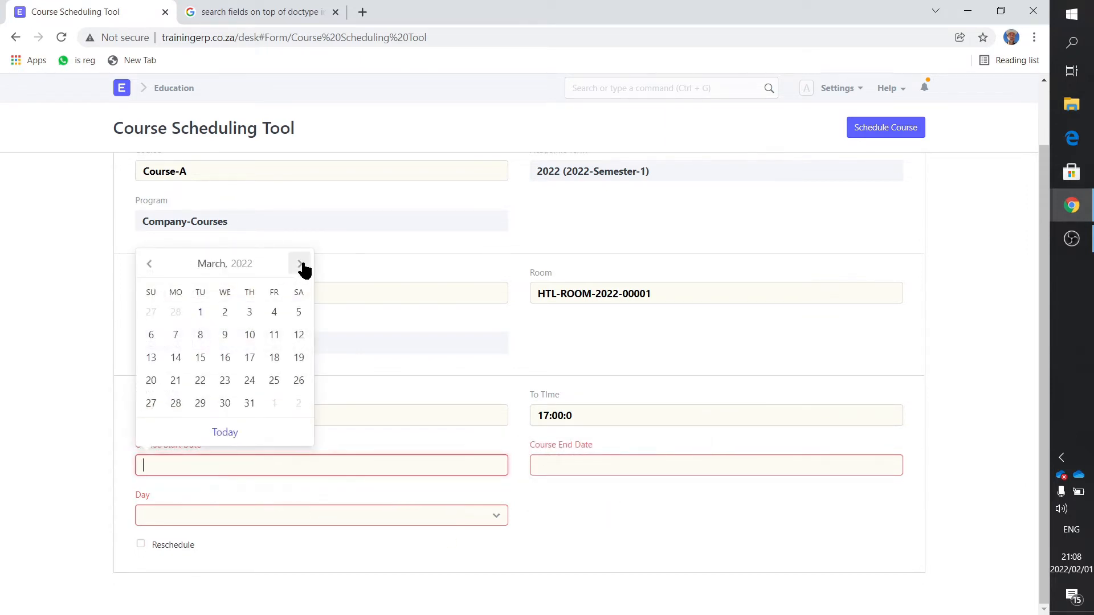
{"action": "left_click", "coordinate": [176, 334]}
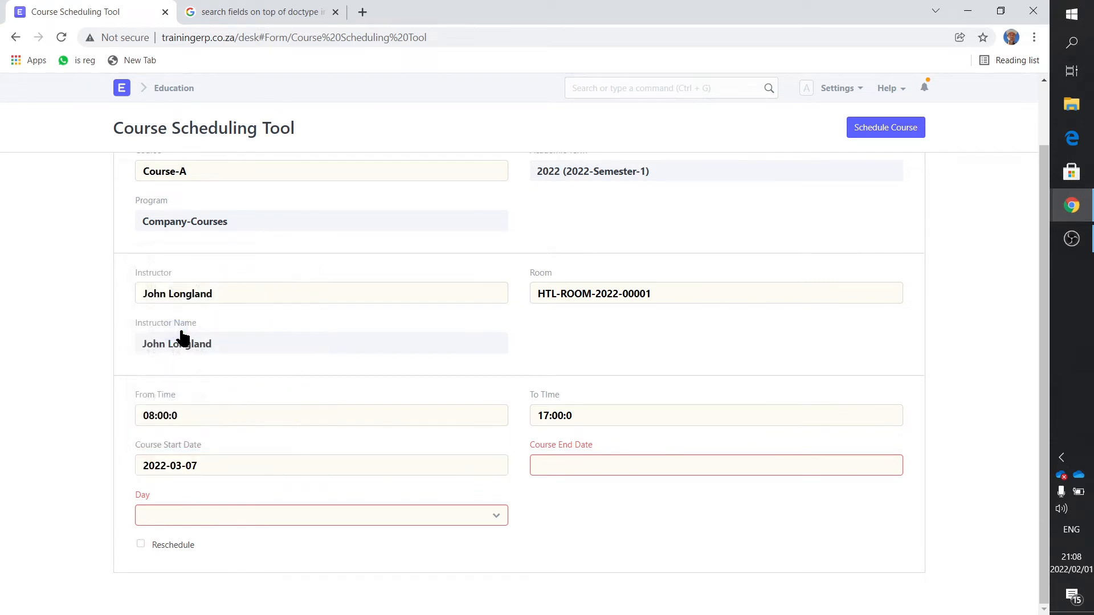
- Set the Course End Date to 2022-03-12
{"action": "left_click", "coordinate": [593, 464]}
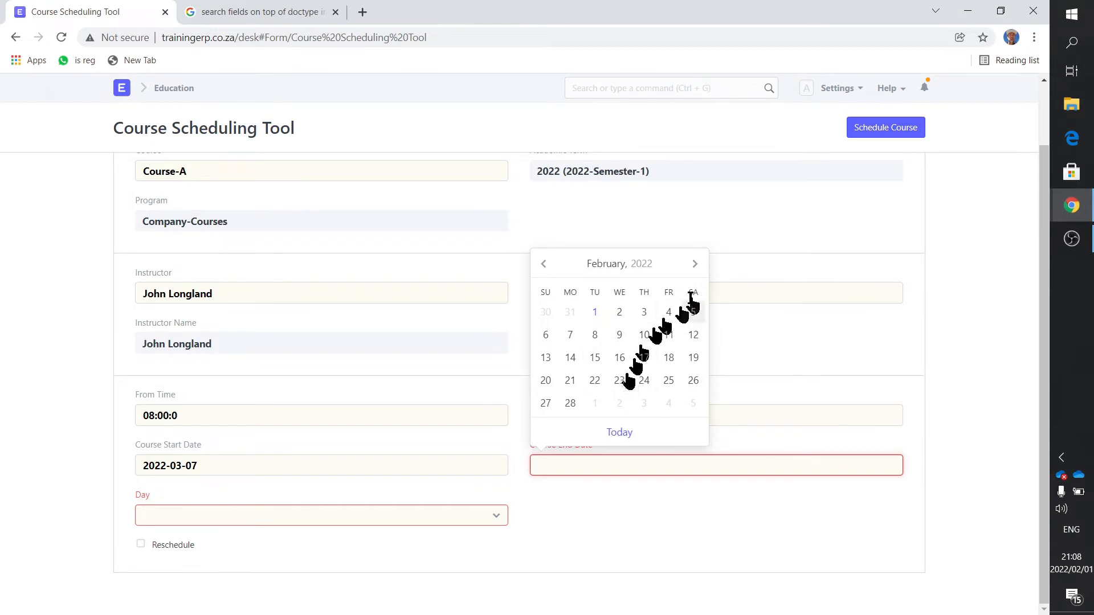
{"action": "left_click", "coordinate": [693, 264]}
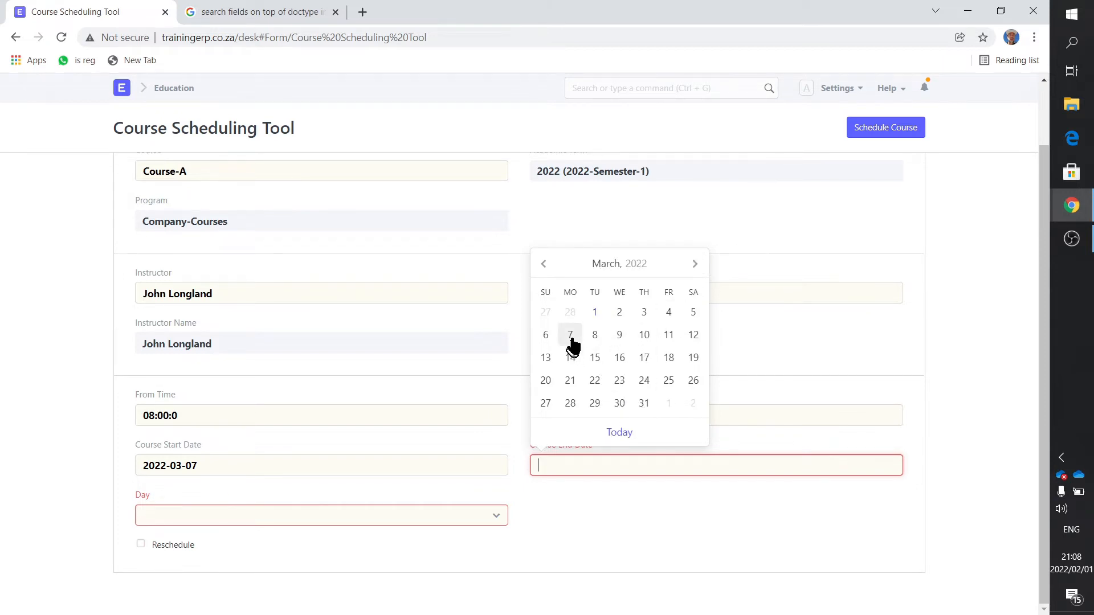
{"action": "left_click", "coordinate": [690, 339]}
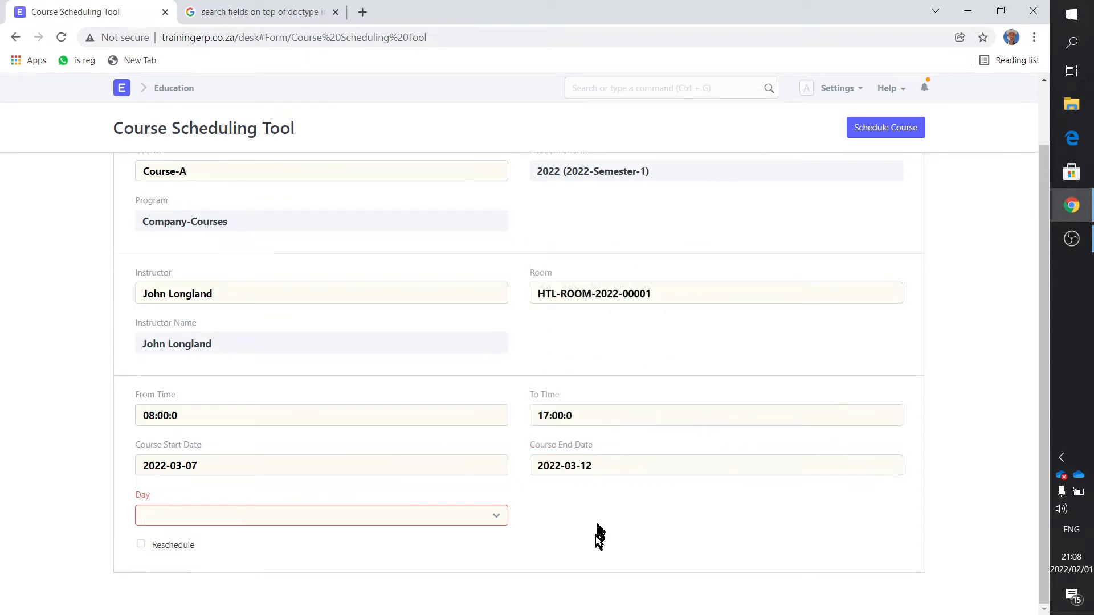
- Set the day to Monday, schedule the course for it and dismiss the message
{"action": "left_click", "coordinate": [181, 515]}
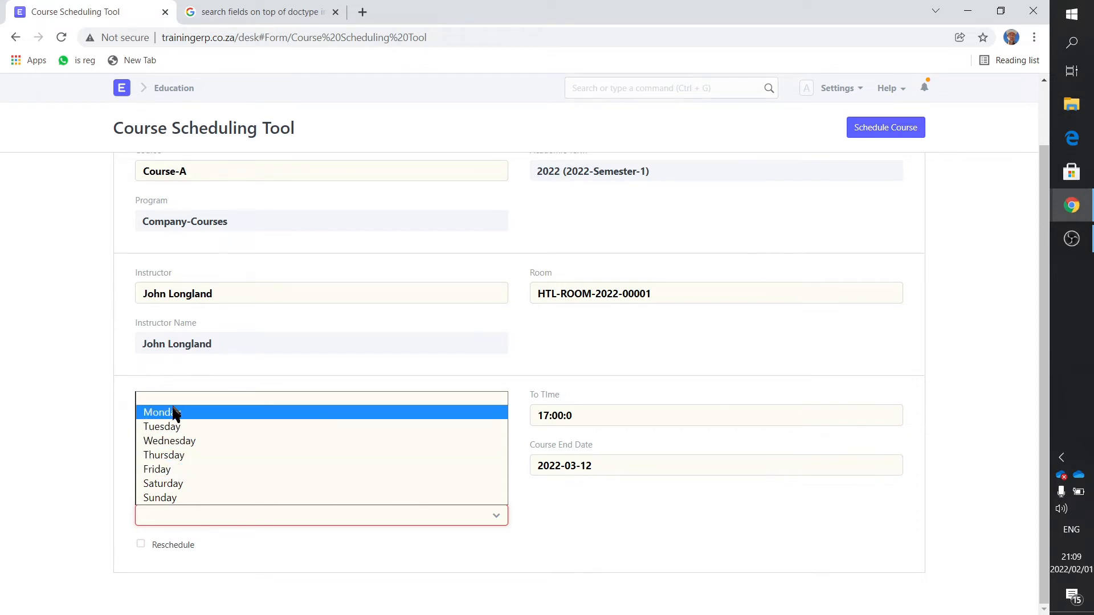
{"action": "left_click", "coordinate": [706, 385]}
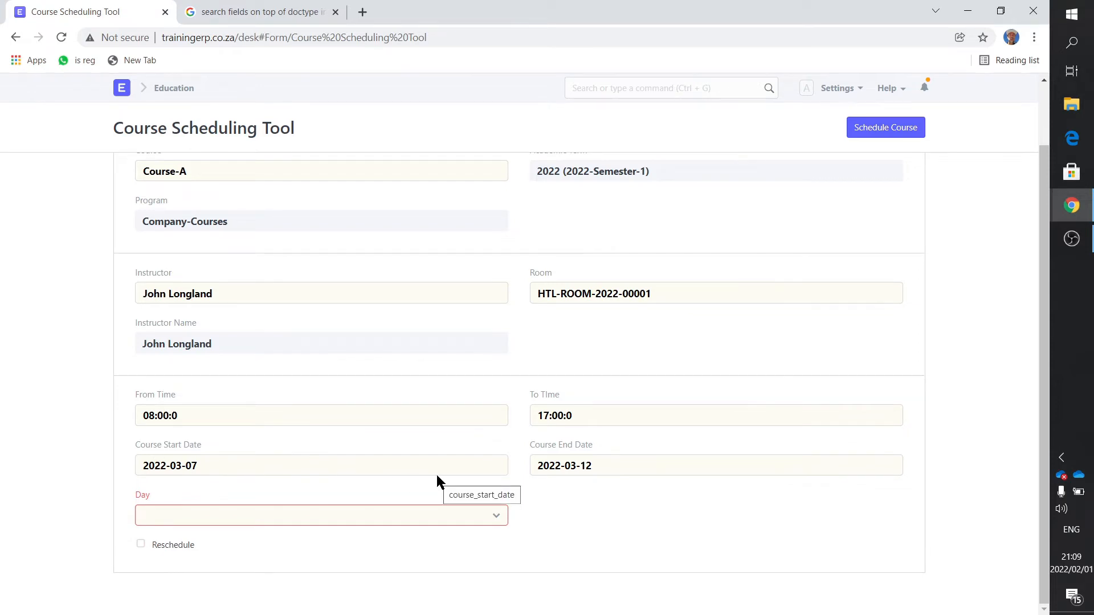
{"action": "left_click", "coordinate": [186, 515]}
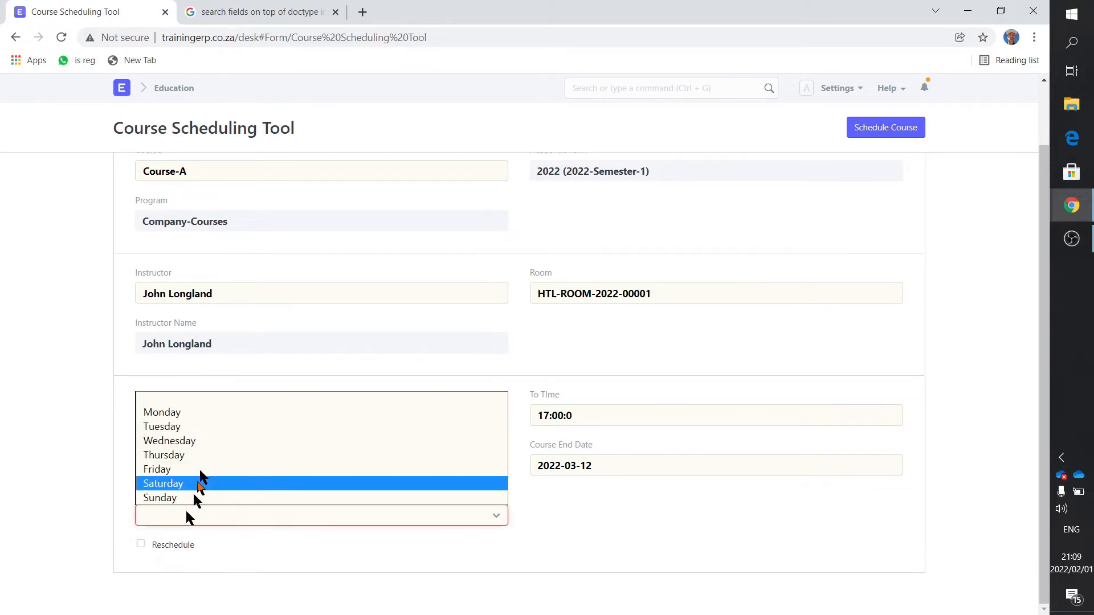
{"action": "left_click", "coordinate": [210, 414]}
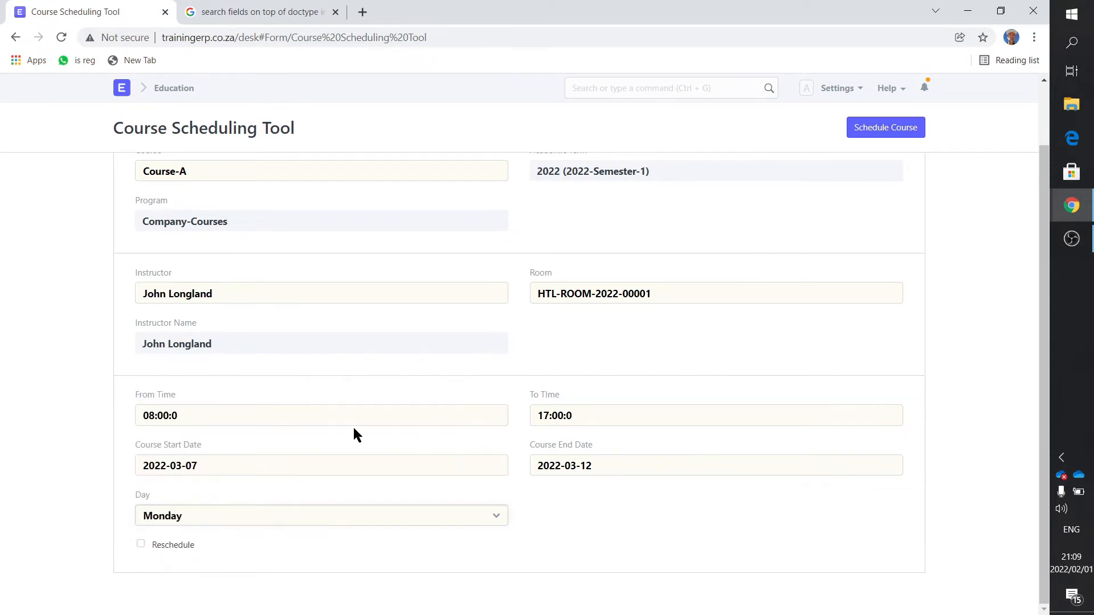
{"action": "left_click", "coordinate": [890, 129]}
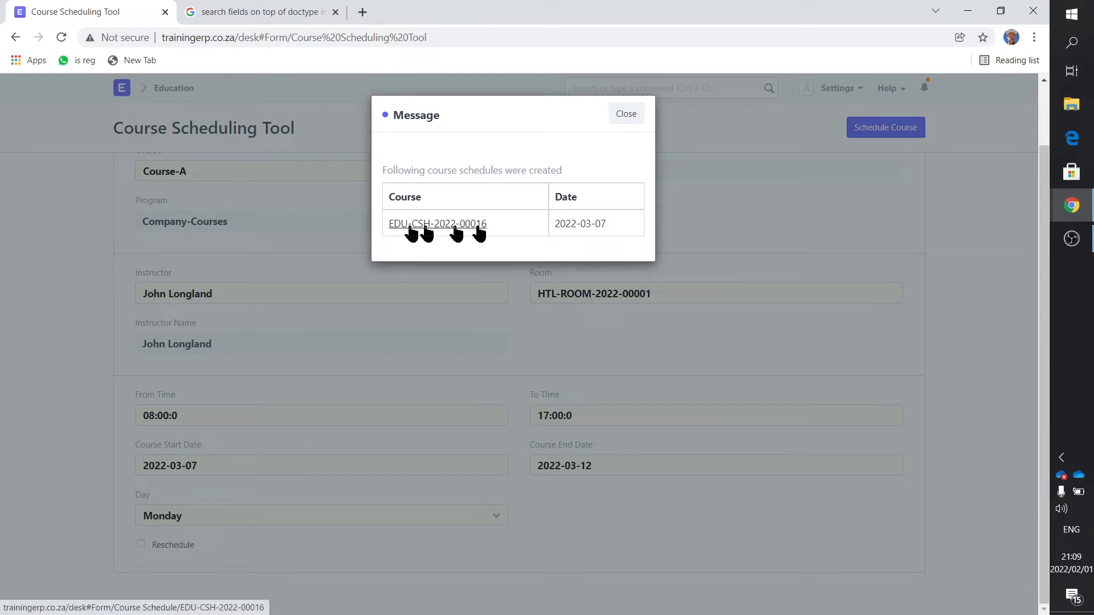
{"action": "left_click", "coordinate": [626, 114]}
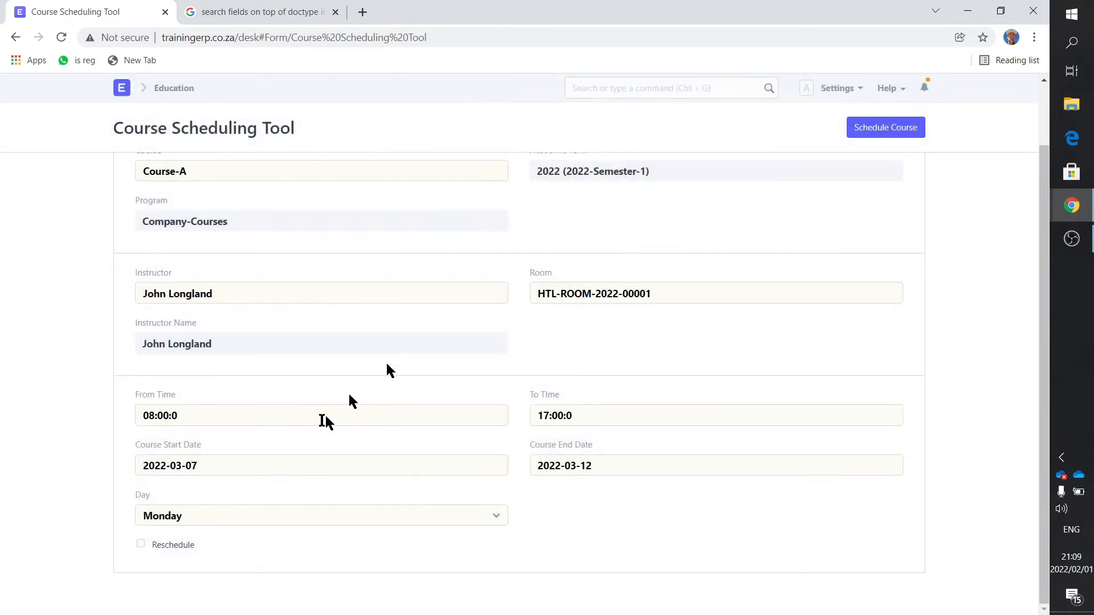
- Change the day to Tuesday, schedule the course with the same times and dates, and dismiss the message
{"action": "left_click", "coordinate": [195, 513]}
{"action": "left_click", "coordinate": [195, 427]}
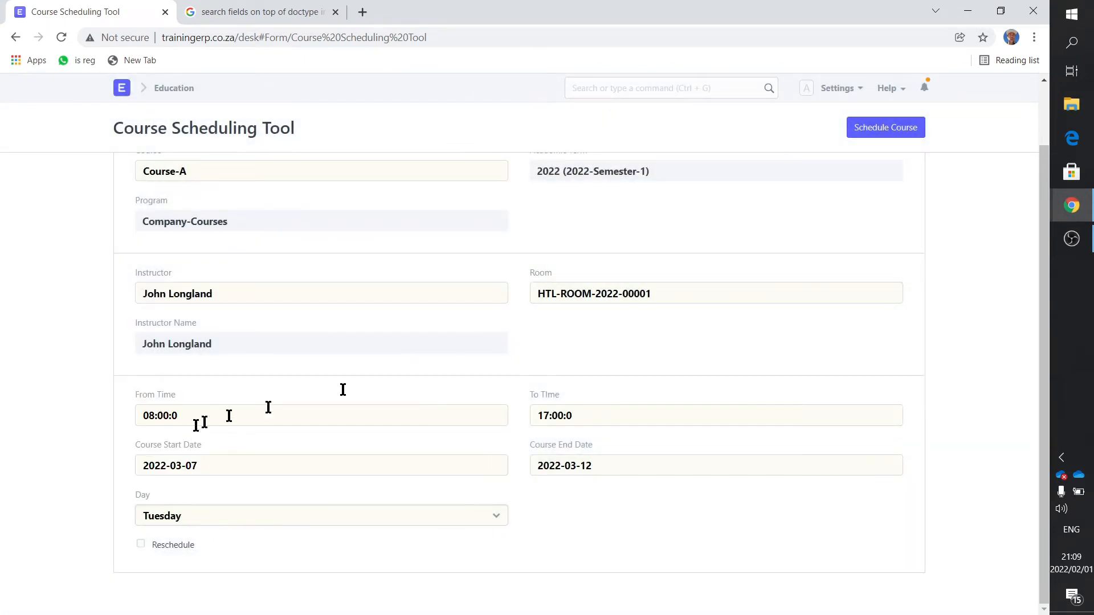
{"action": "left_click", "coordinate": [886, 132]}
{"action": "left_click", "coordinate": [635, 117]}
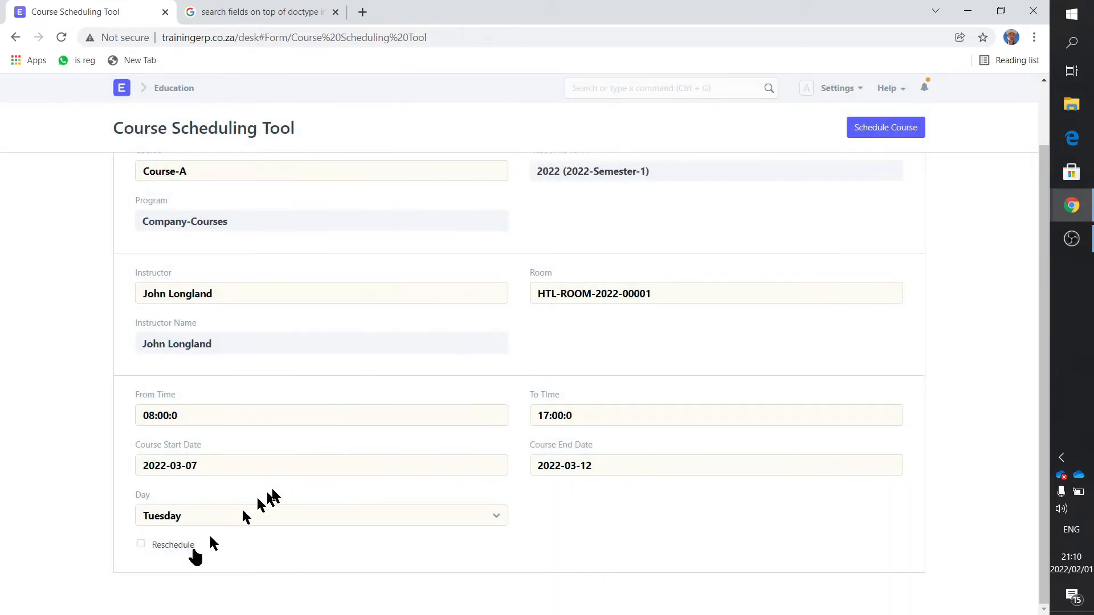
- Change the day to Wednesday, schedule the course for it and dismiss the message
{"action": "left_click", "coordinate": [166, 516]}
{"action": "left_click", "coordinate": [183, 455]}
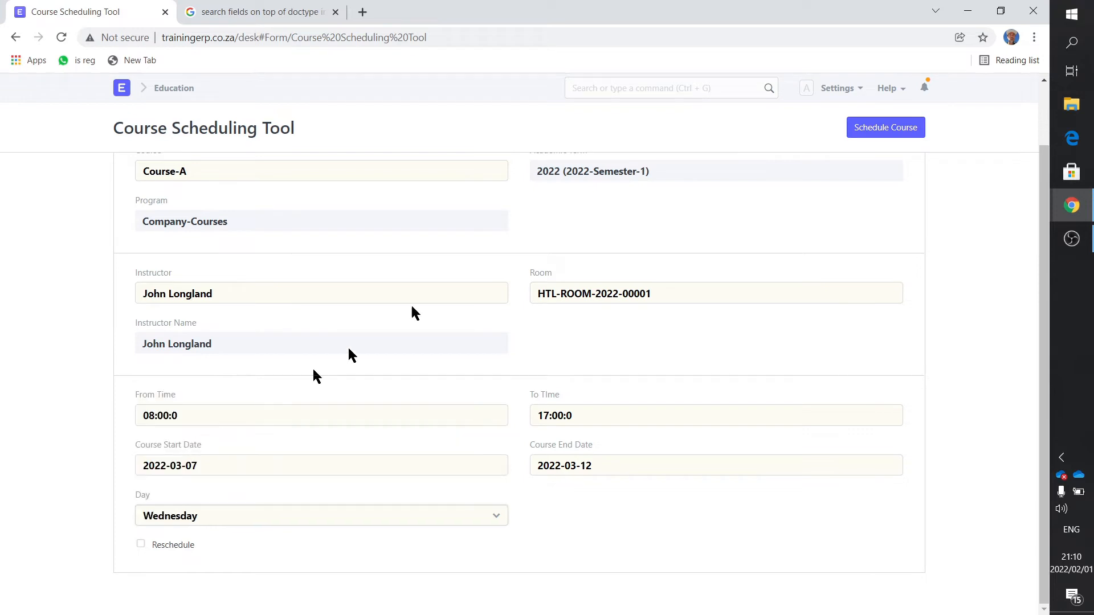
{"action": "left_click", "coordinate": [898, 127]}
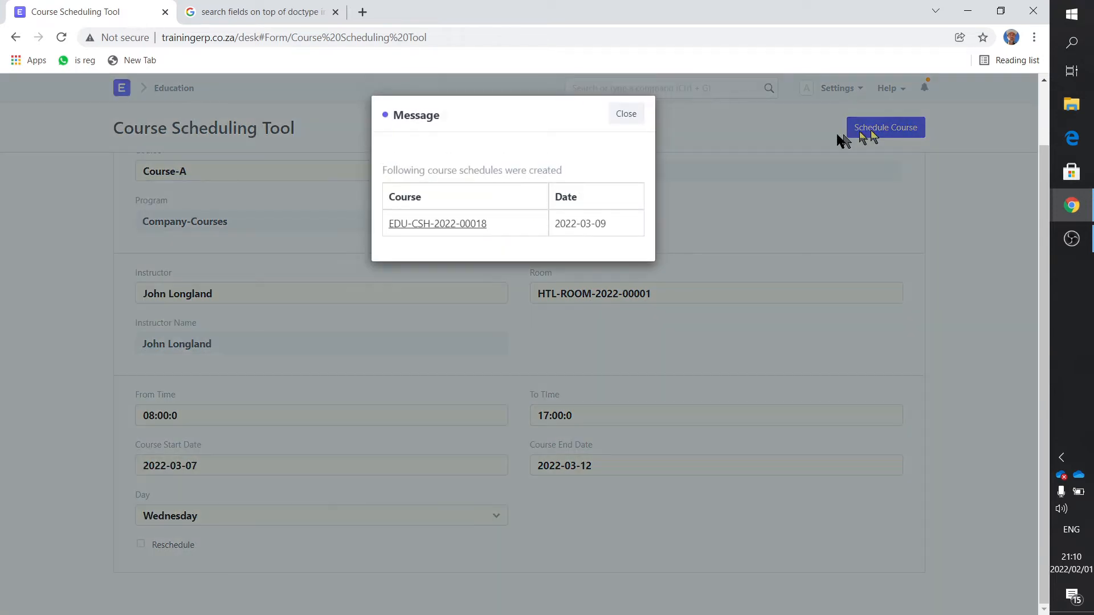
{"action": "left_click", "coordinate": [633, 116]}
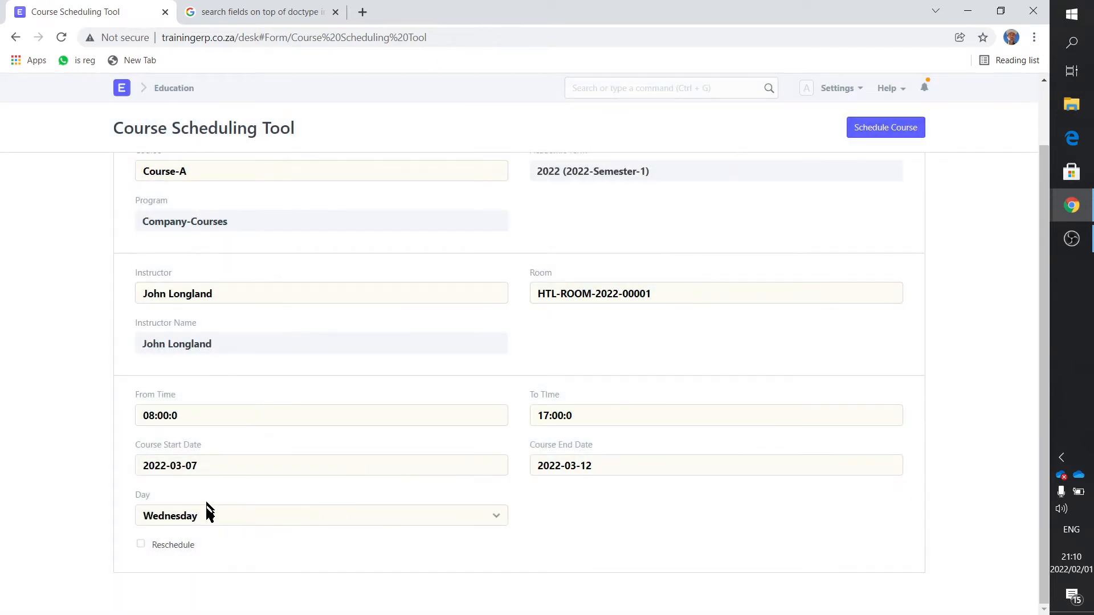
- Change the day to Thursday, schedule the course for it and dismiss the message
{"action": "left_click", "coordinate": [207, 511]}
{"action": "left_click", "coordinate": [209, 455]}
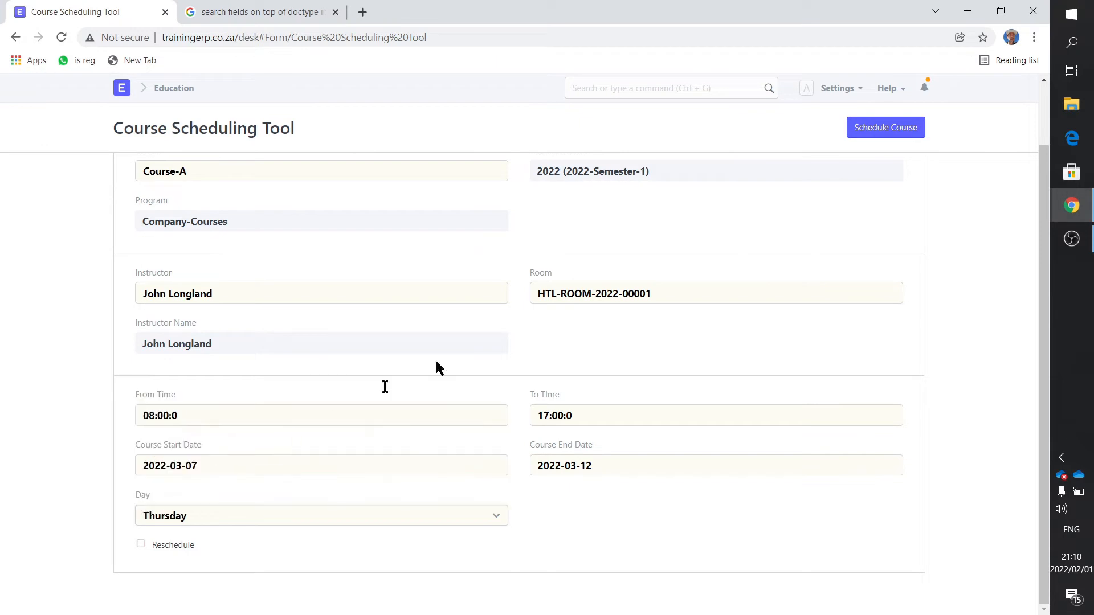
{"action": "left_click", "coordinate": [870, 134]}
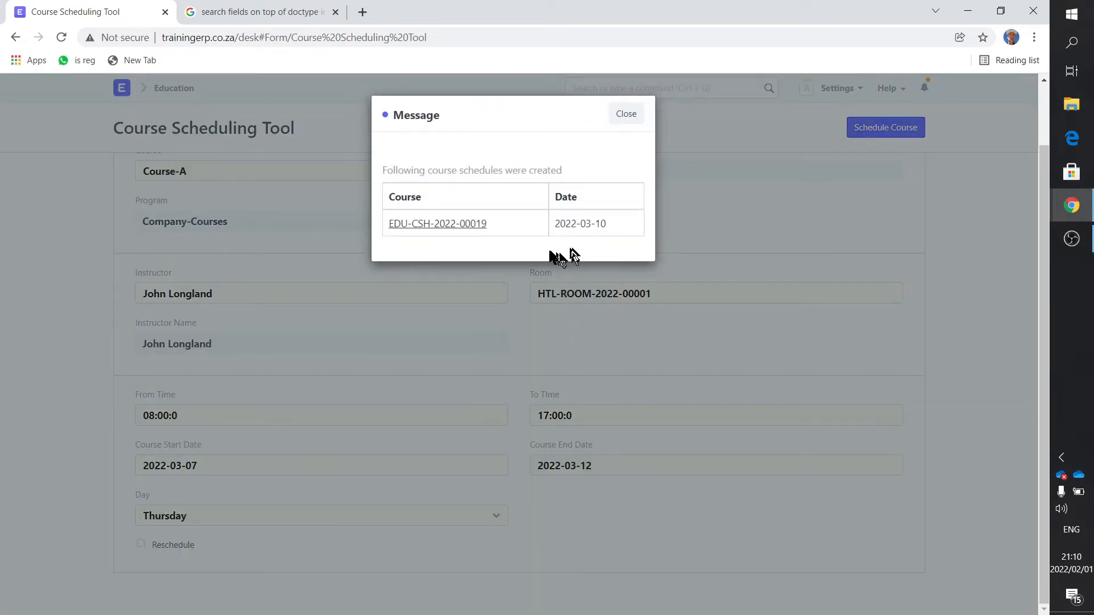
{"action": "left_click", "coordinate": [624, 116]}
- Change the day to Friday, schedule the course for it and dismiss the message
{"action": "left_click", "coordinate": [205, 512]}
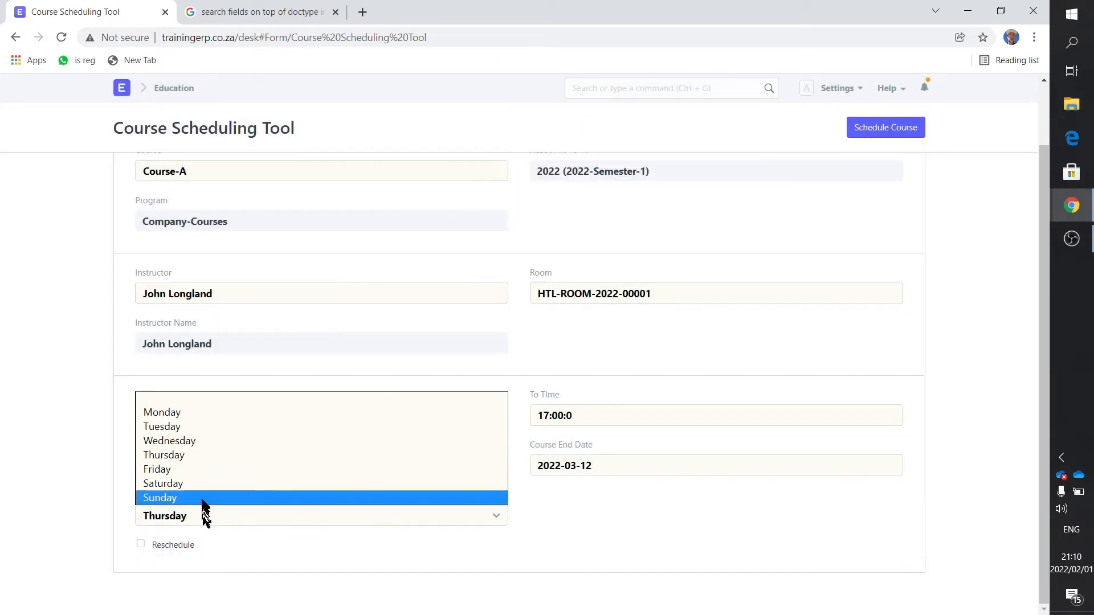
{"action": "left_click", "coordinate": [199, 470]}
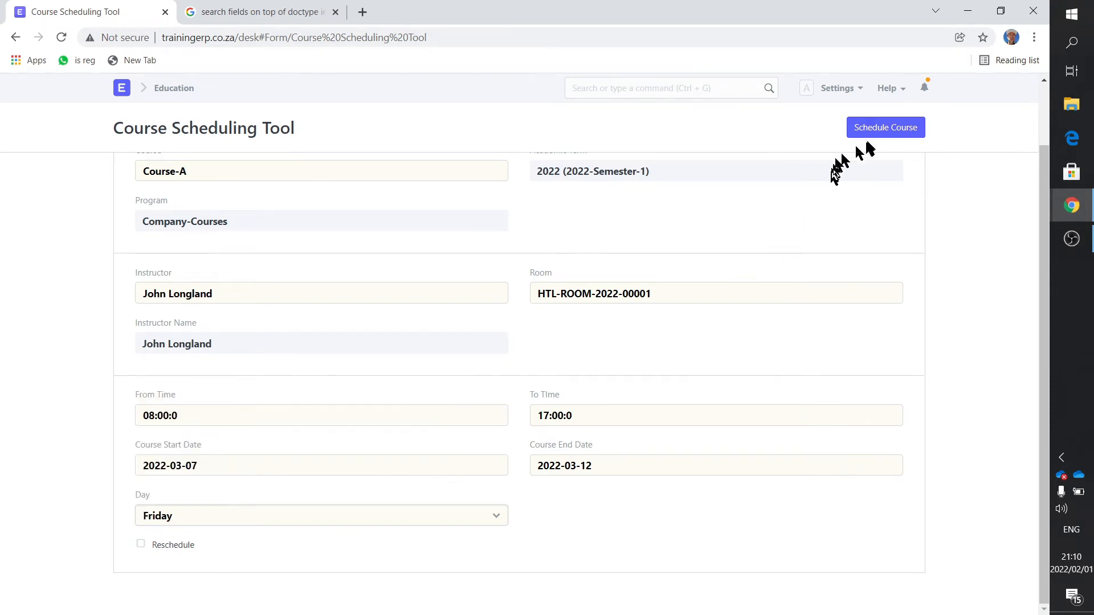
{"action": "left_click", "coordinate": [884, 127]}
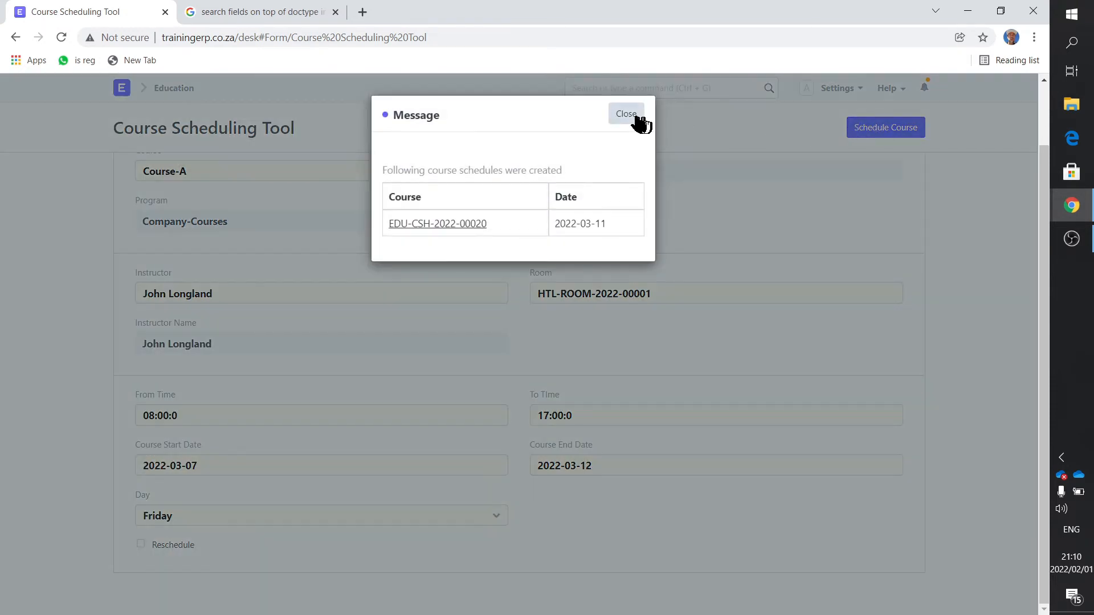
{"action": "left_click", "coordinate": [627, 114]}
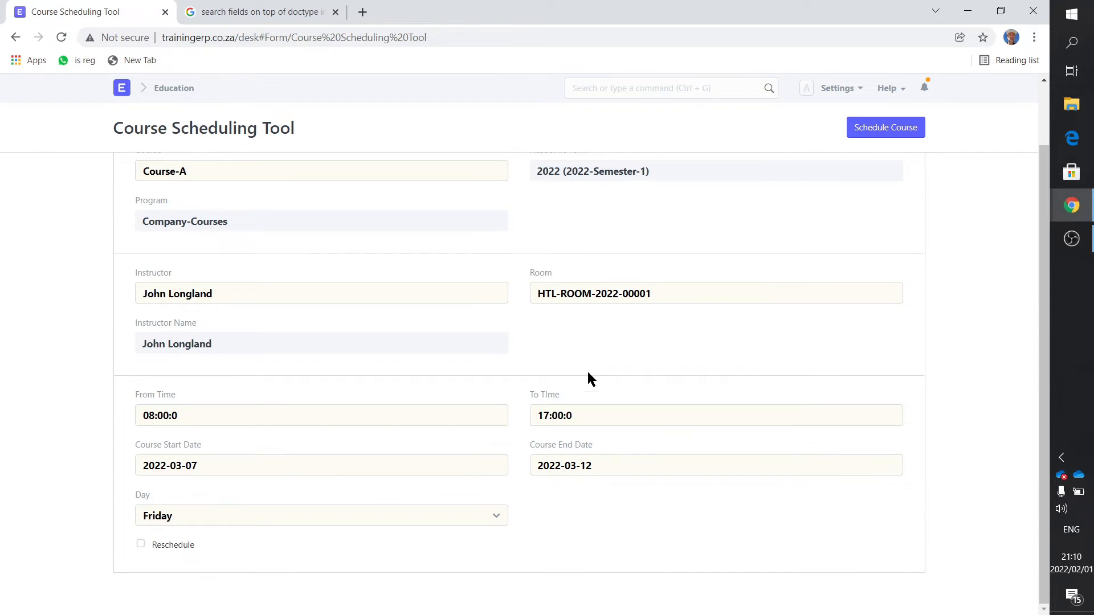
- Open the Education module's Course Schedule calendar and show March 2022 to check the scheduled Course-A sessions
{"action": "left_click", "coordinate": [171, 91]}
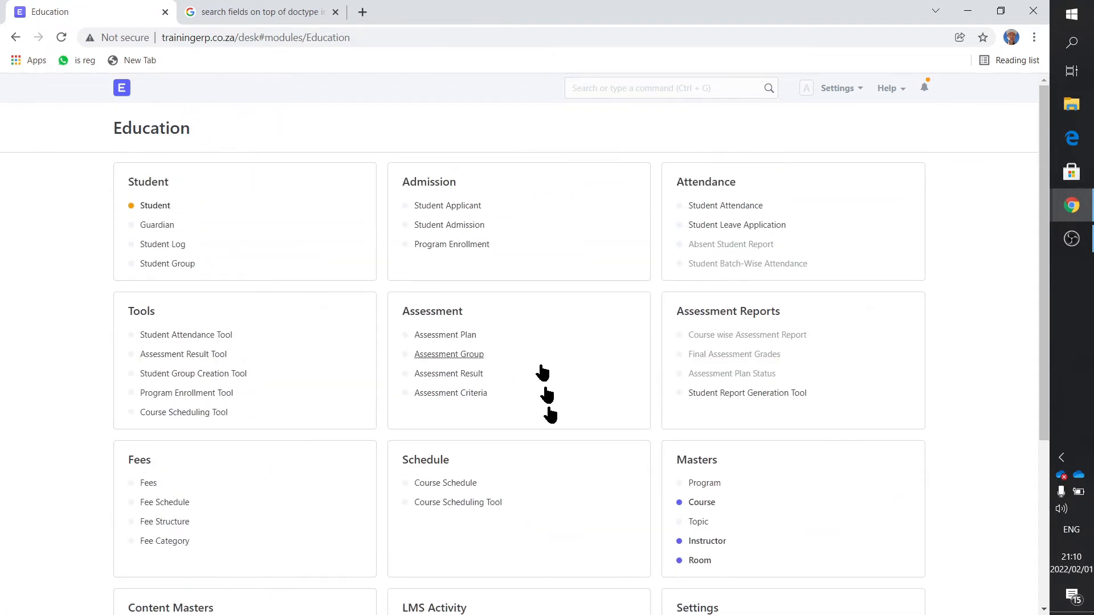
{"action": "left_click", "coordinate": [455, 485]}
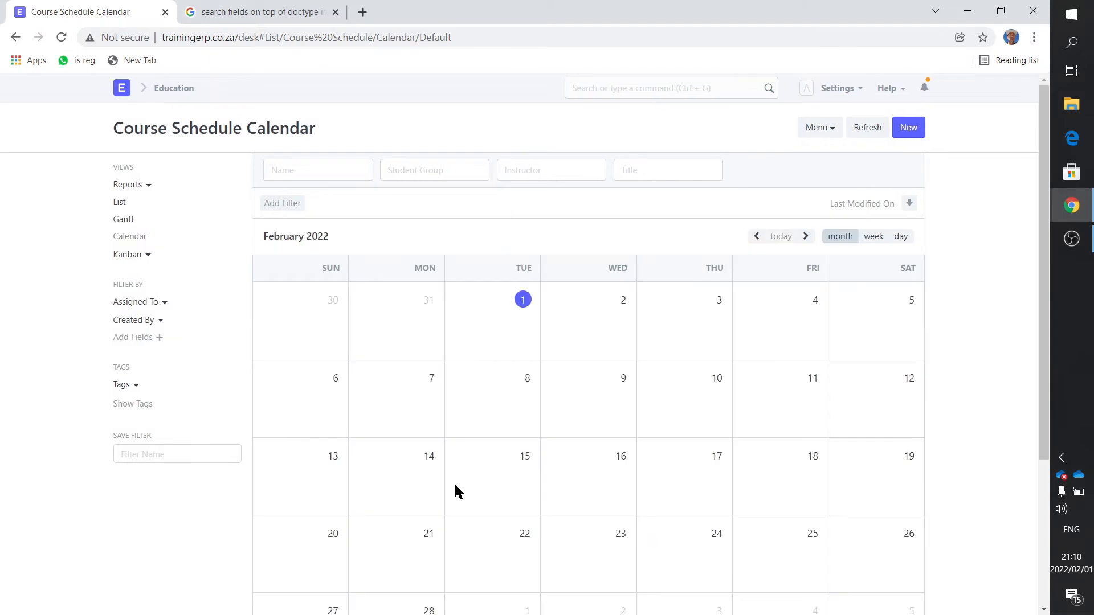
{"action": "left_click", "coordinate": [805, 236]}
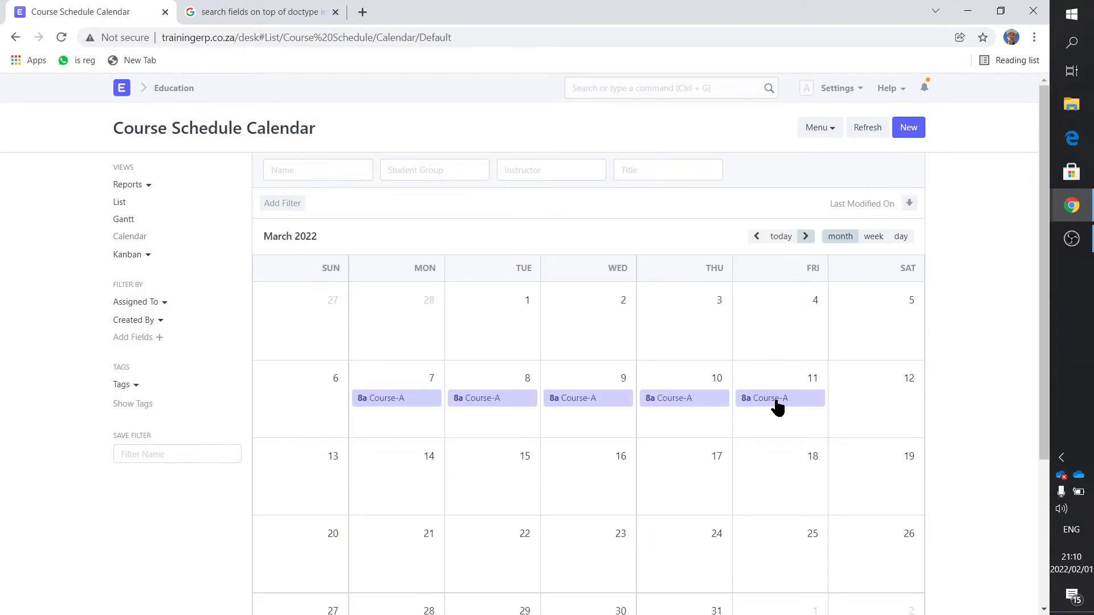
- Review the 7 March Course-A schedule and its attendance tool, and return to the Course Schedule calendar
{"action": "left_click", "coordinate": [431, 406]}
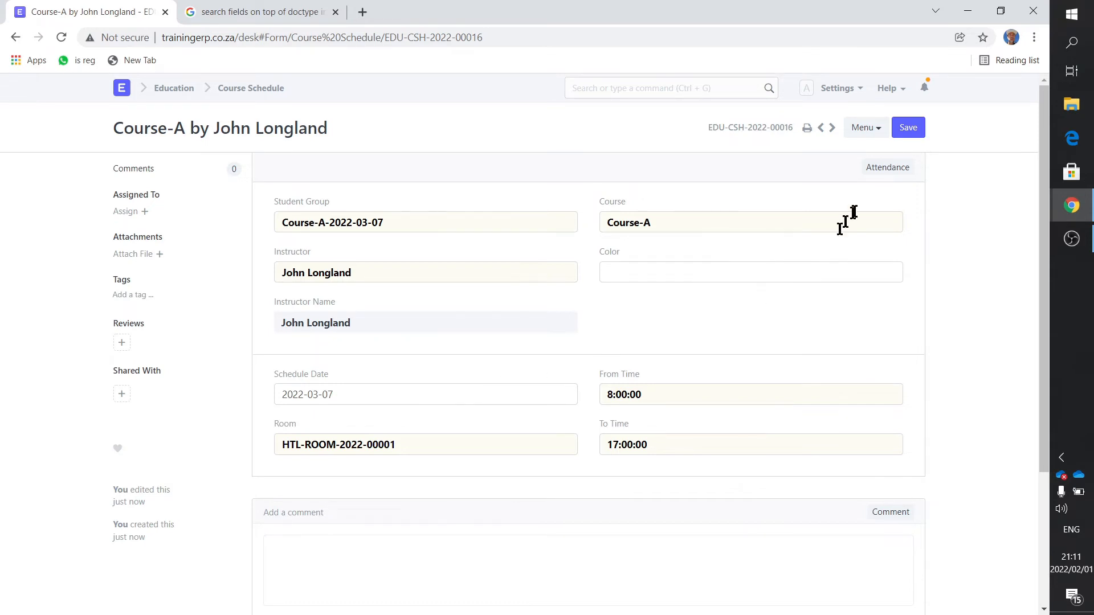
{"action": "left_click", "coordinate": [882, 169]}
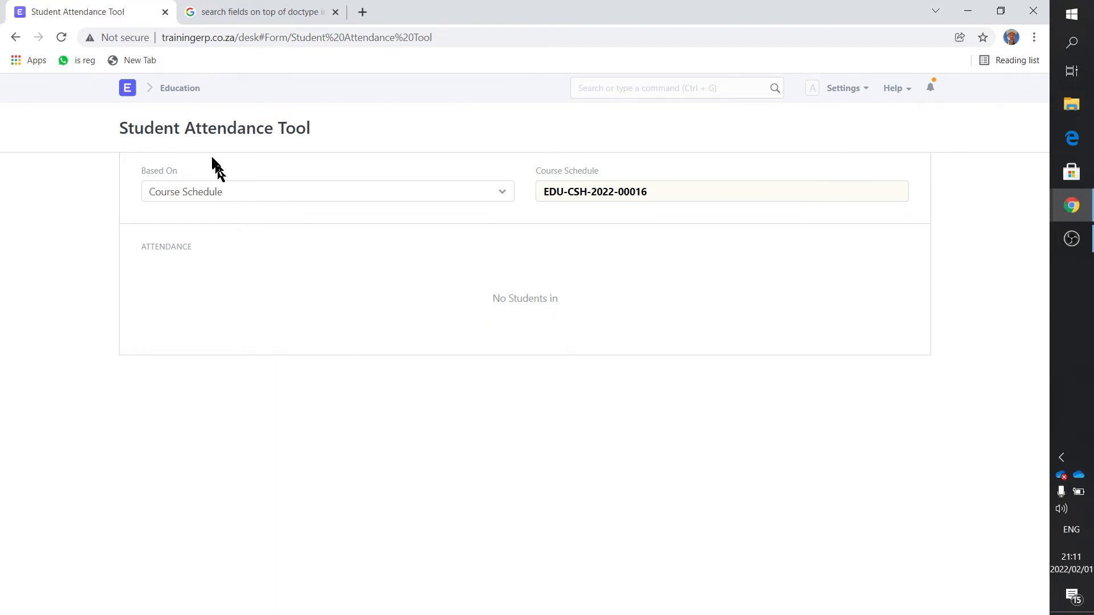
{"action": "left_click", "coordinate": [171, 91]}
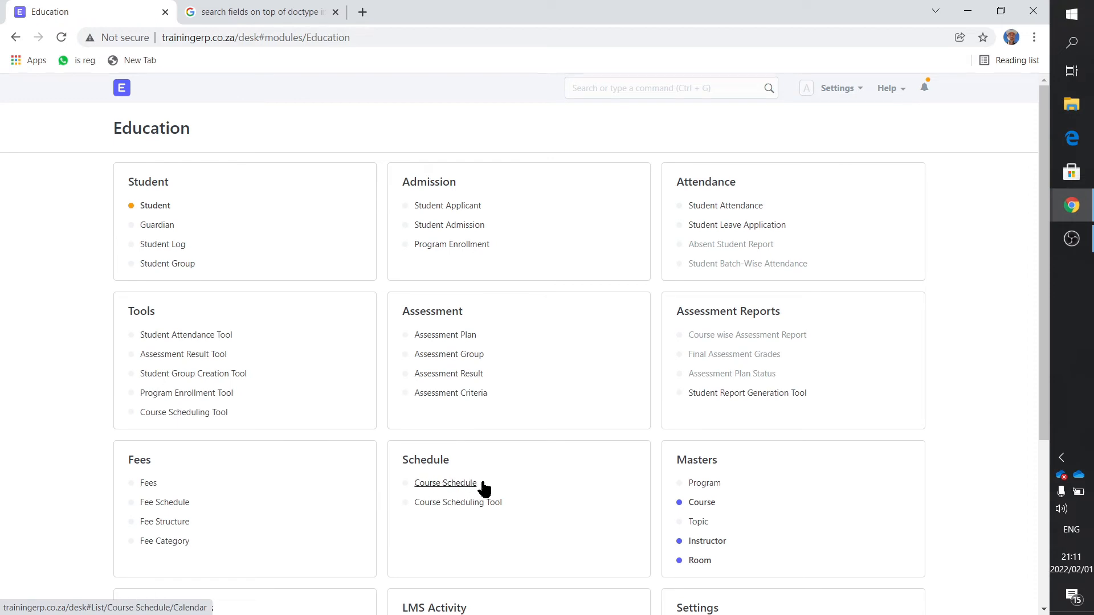
{"action": "left_click", "coordinate": [465, 489]}
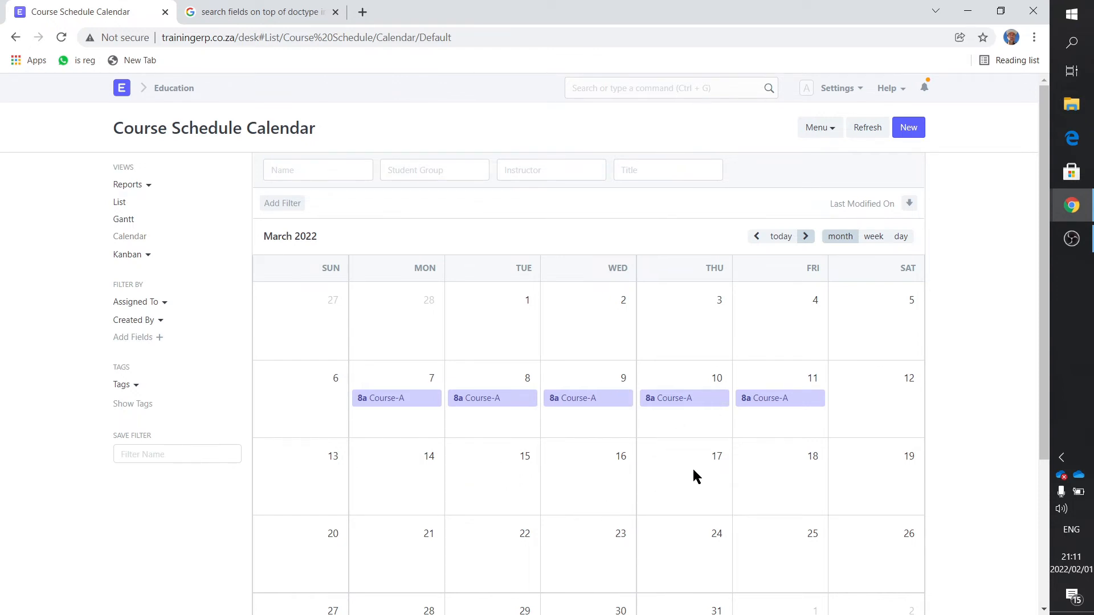
- Start a new Student Applicant record from the Education module's Admission section
{"action": "left_click", "coordinate": [174, 88]}
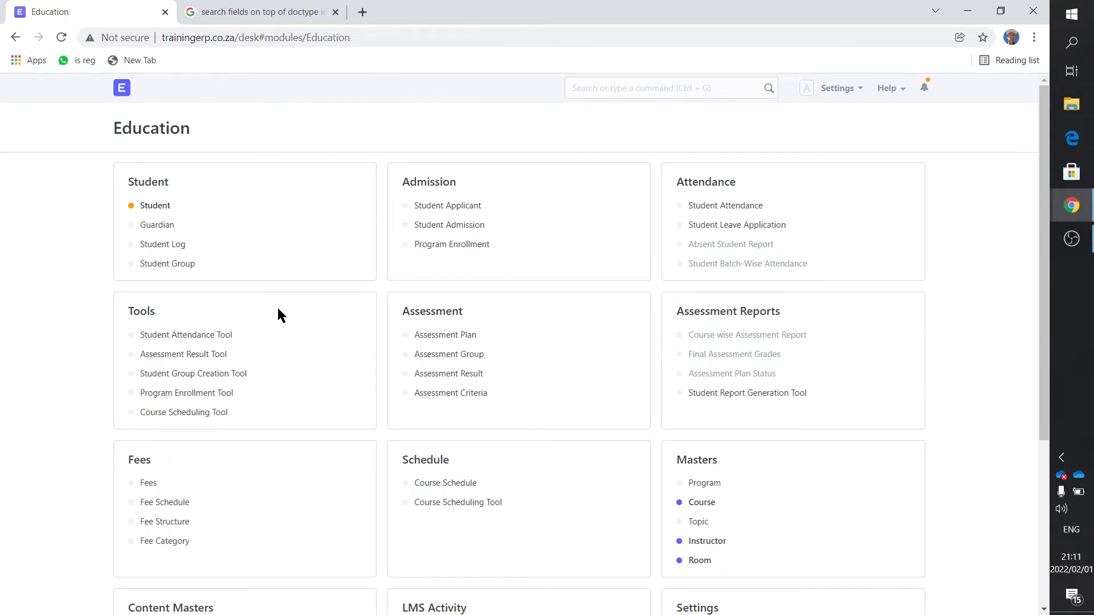
{"action": "left_click", "coordinate": [459, 208]}
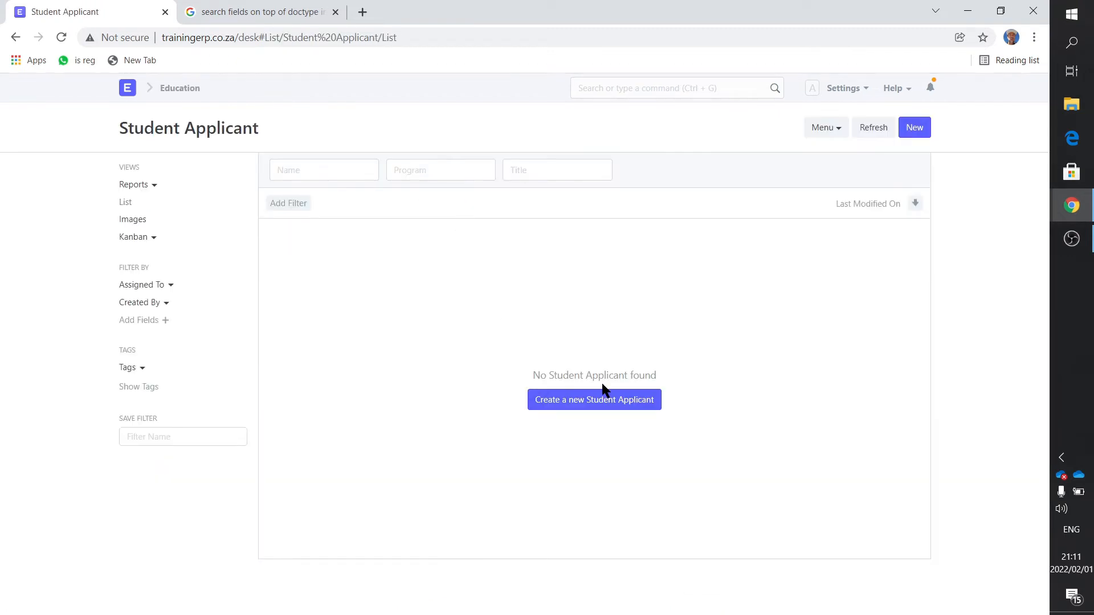
{"action": "left_click", "coordinate": [604, 400]}
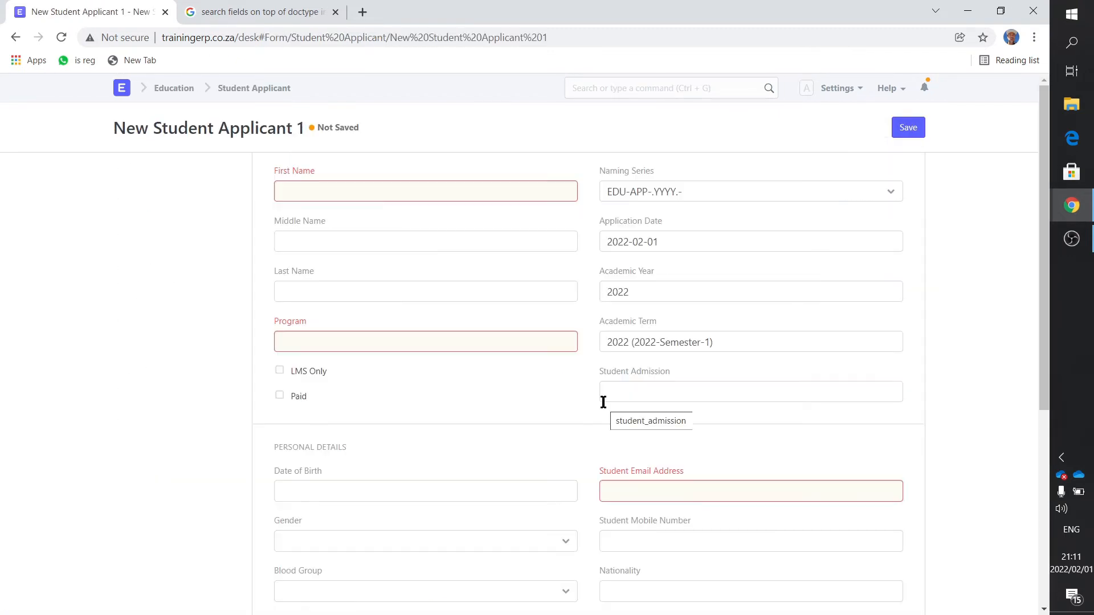
- Enter the applicant's first and last names and choose Company-Courses as the program
{"action": "left_click_drag", "start_coordinate": [316, 173], "coordinate": [271, 173]}
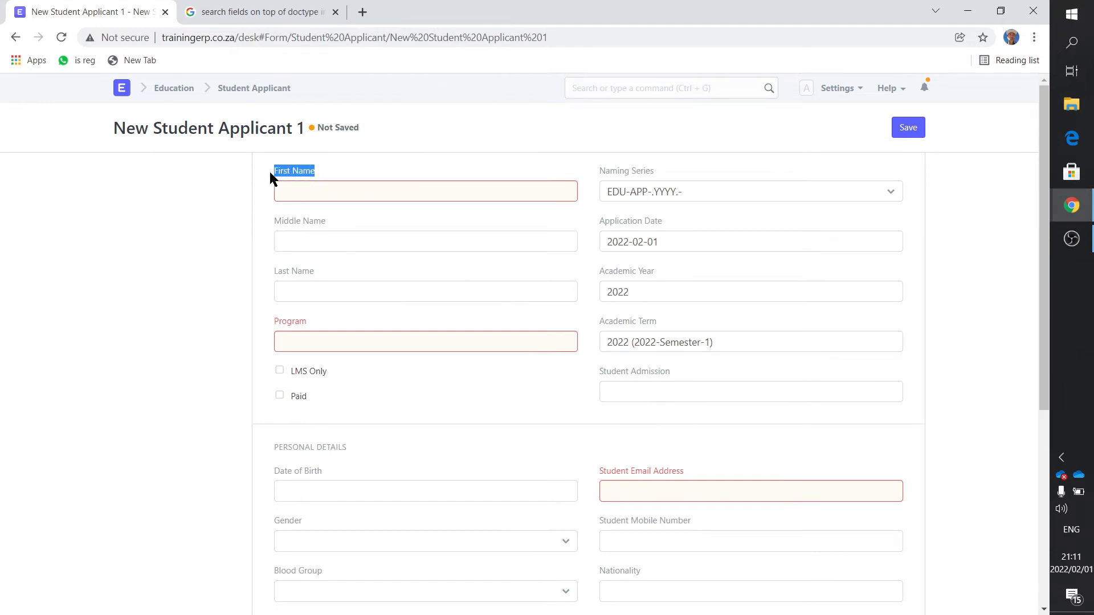
{"action": "left_click", "coordinate": [312, 191]}
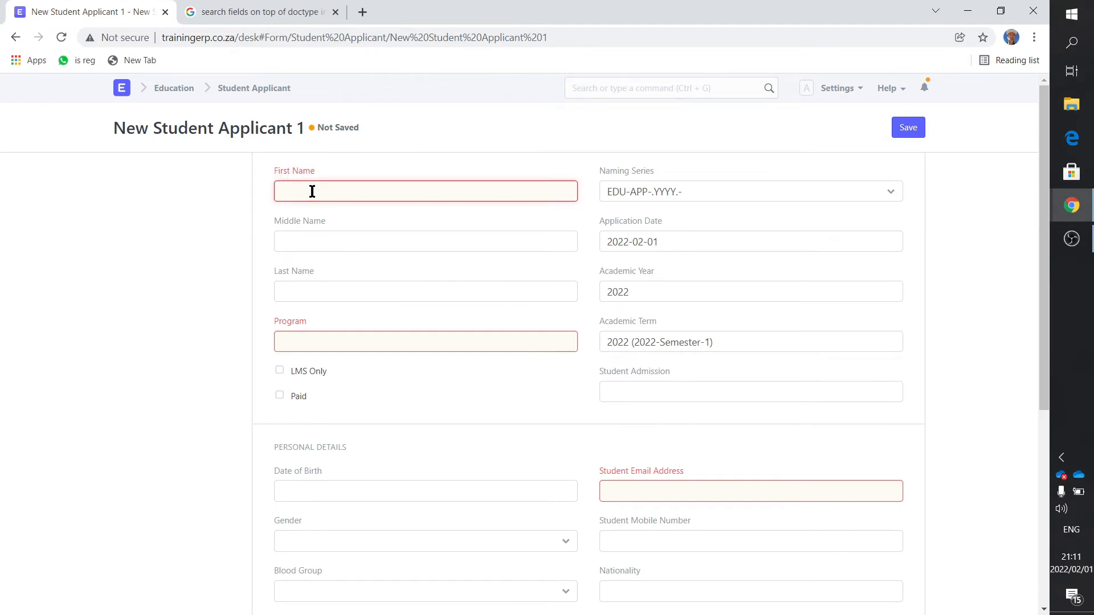
{"action": "type", "text": "Joe"}
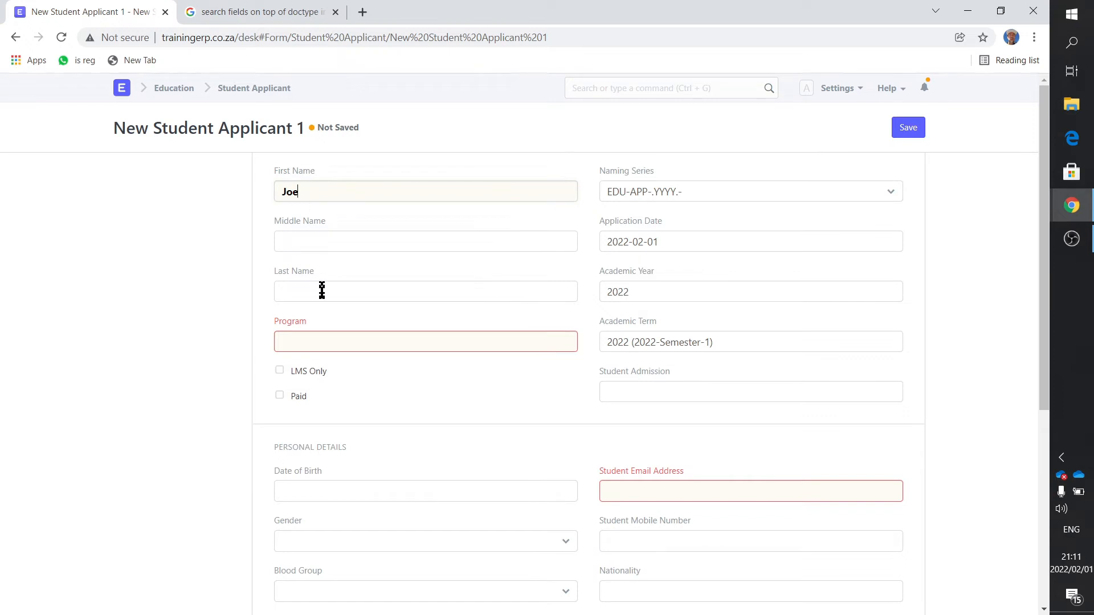
{"action": "left_click", "coordinate": [324, 292]}
{"action": "type", "text": "Soap"}
{"action": "left_click_drag", "start_coordinate": [313, 323], "coordinate": [271, 320]}
{"action": "left_click", "coordinate": [303, 339]}
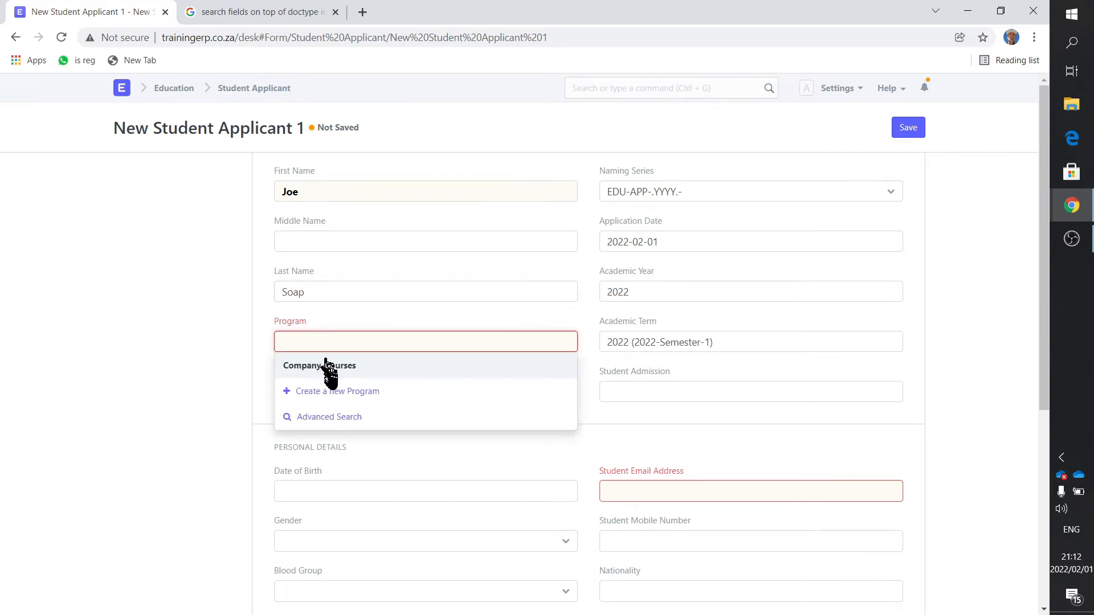
{"action": "left_click", "coordinate": [329, 372]}
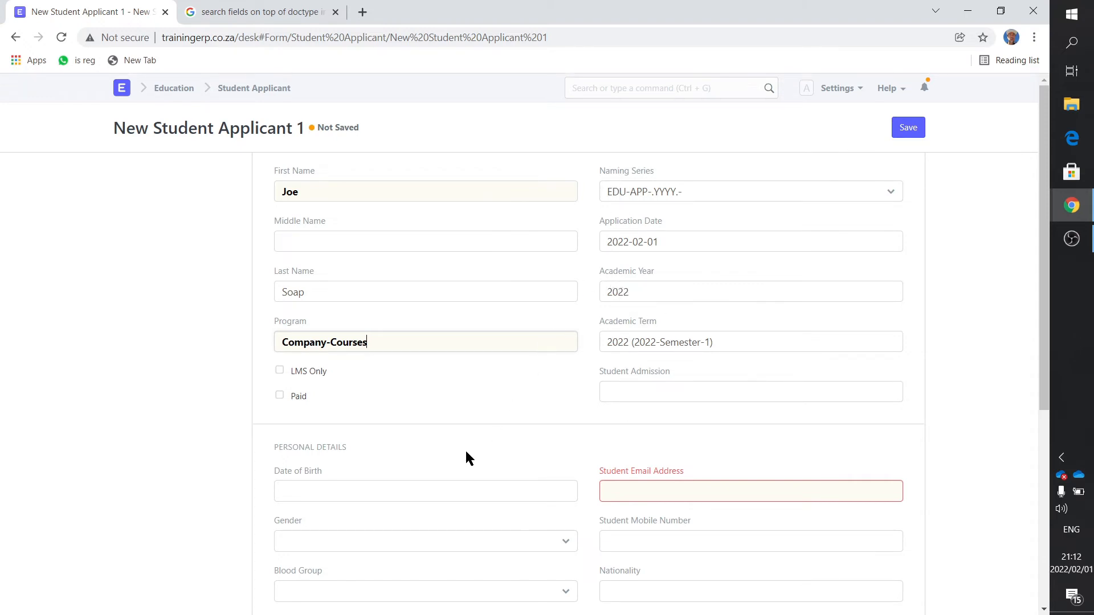
- Fill in the applicant's date of birth and student mobile number in the personal details
{"action": "scroll", "coordinate": [466, 456], "scroll_direction": "down", "scroll_amount": 1}
{"action": "left_click", "coordinate": [341, 420]}
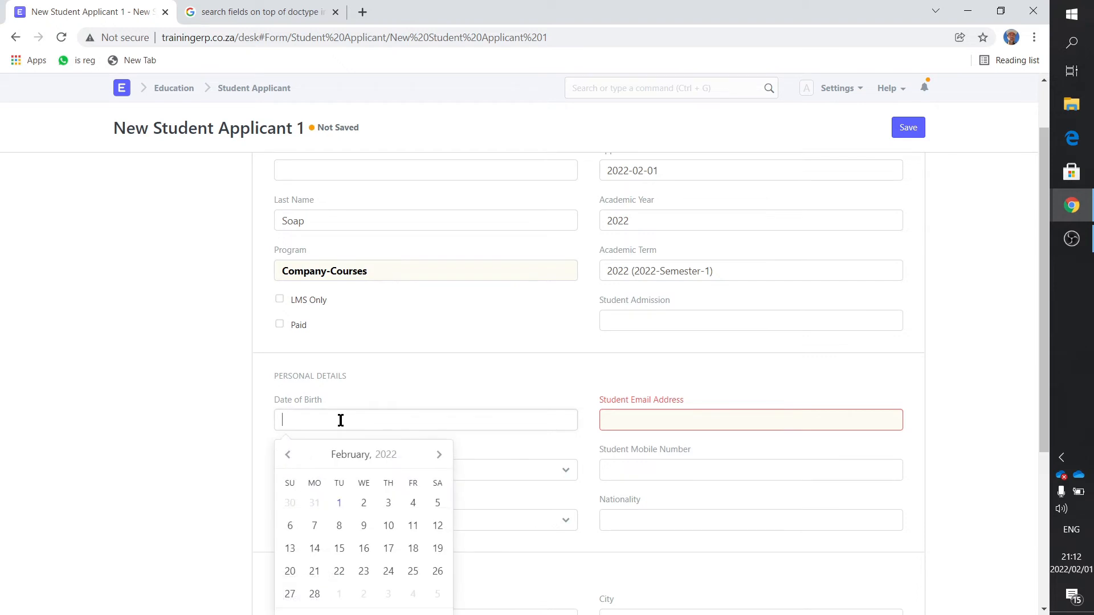
{"action": "type", "text": "2000-01-01"}
{"action": "left_click", "coordinate": [624, 367]}
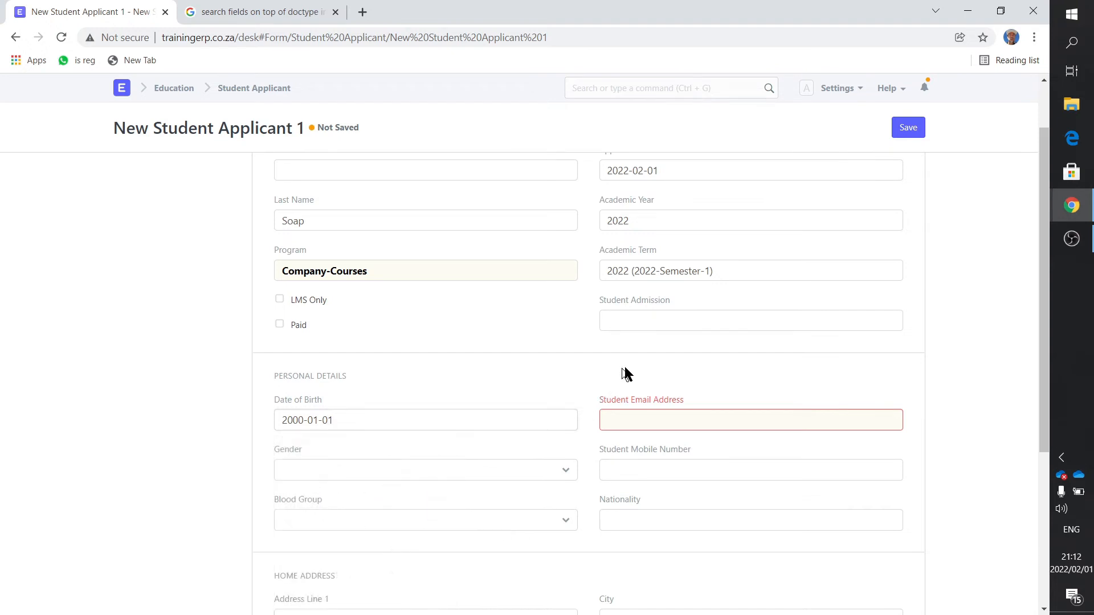
{"action": "left_click", "coordinate": [653, 472]}
{"action": "type", "text": "123123"}
- Fill in both address lines of the applicant's home address
{"action": "scroll", "coordinate": [299, 467], "scroll_direction": "down", "scroll_amount": 1}
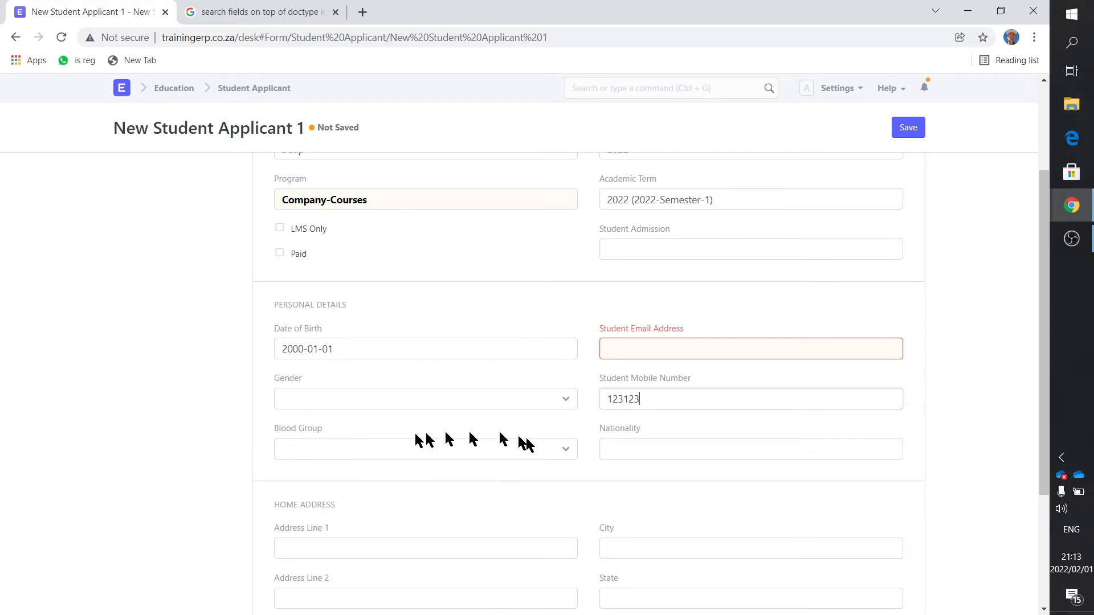
{"action": "scroll", "coordinate": [413, 502], "scroll_direction": "down", "scroll_amount": 1}
{"action": "left_click", "coordinate": [346, 478]}
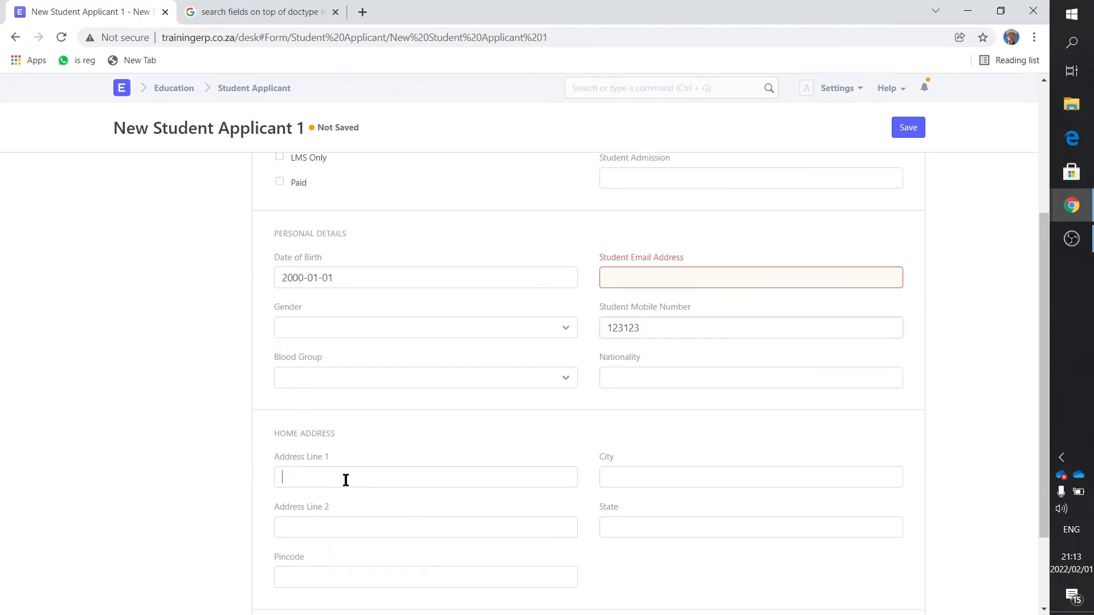
{"action": "type", "text": "sdfsdf"}
{"action": "left_click", "coordinate": [330, 521]}
{"action": "type", "text": "sdfsdf"}
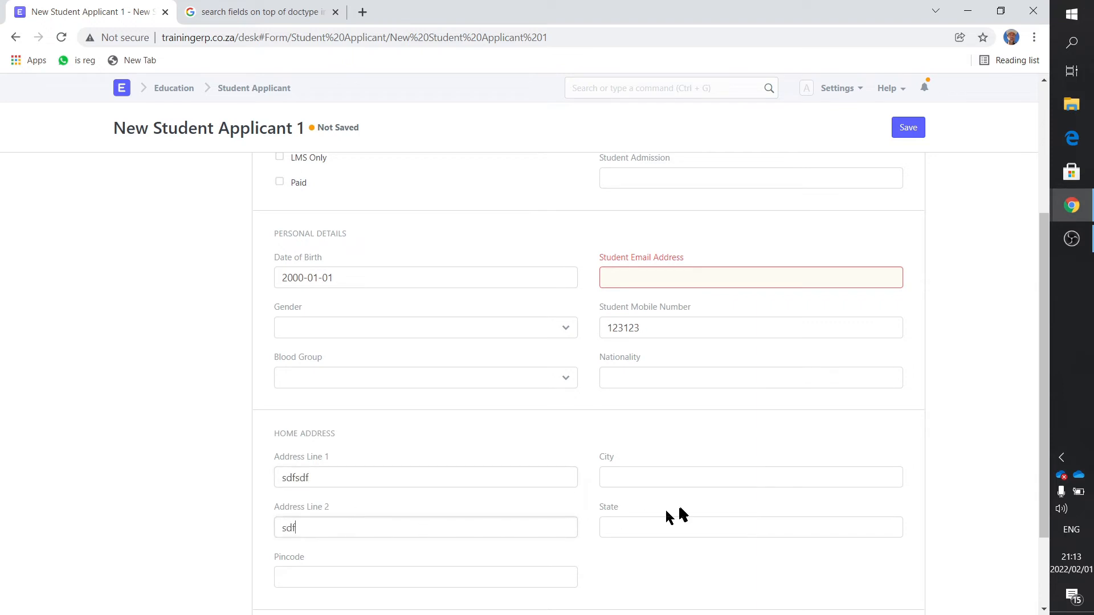
- Complete the applicant's home address with the city, state and pincode
{"action": "left_click", "coordinate": [662, 479]}
{"action": "type", "text": "sdfsdf"}
{"action": "left_click", "coordinate": [654, 525]}
{"action": "type", "text": "sdfsdf"}
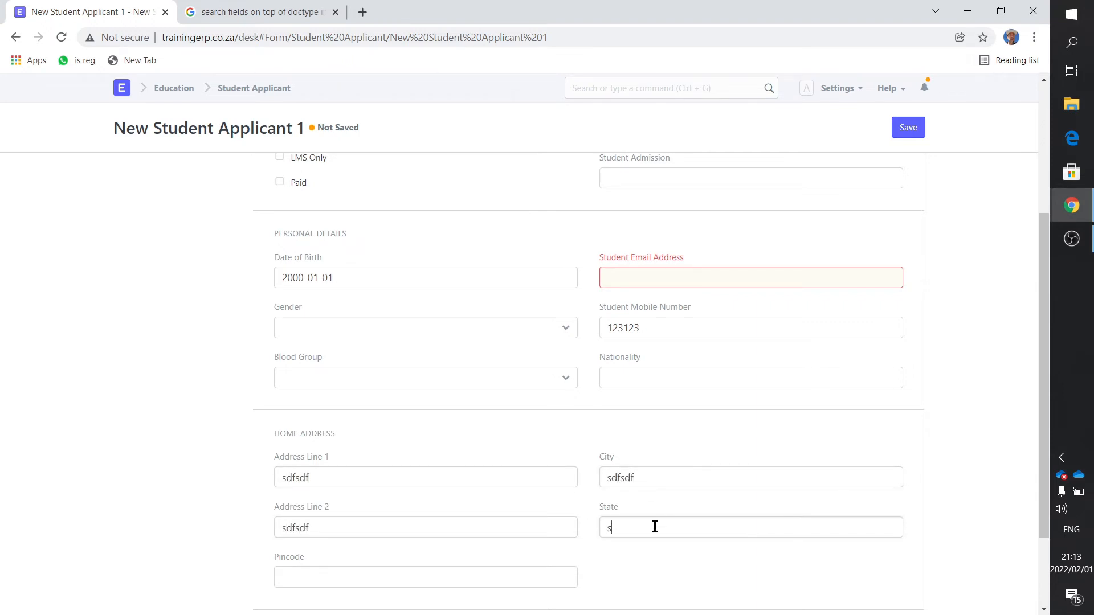
{"action": "scroll", "coordinate": [590, 491], "scroll_direction": "down", "scroll_amount": 2}
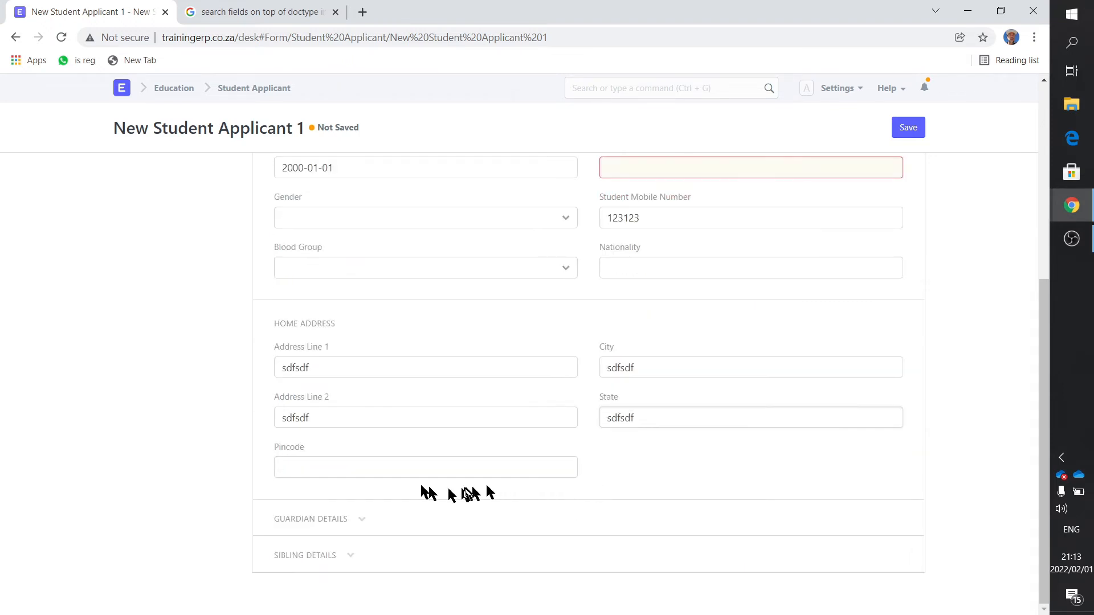
{"action": "left_click", "coordinate": [349, 470]}
{"action": "type", "text": "123"}
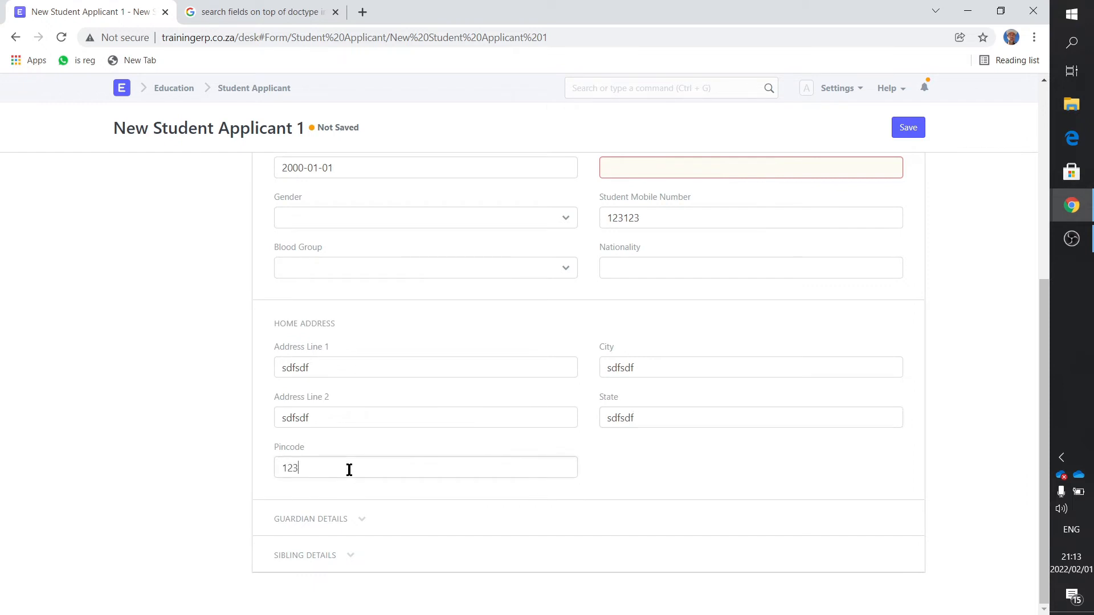
- Expand the Guardian Details section and add a blank row to the Guardians table
{"action": "left_click", "coordinate": [362, 520]}
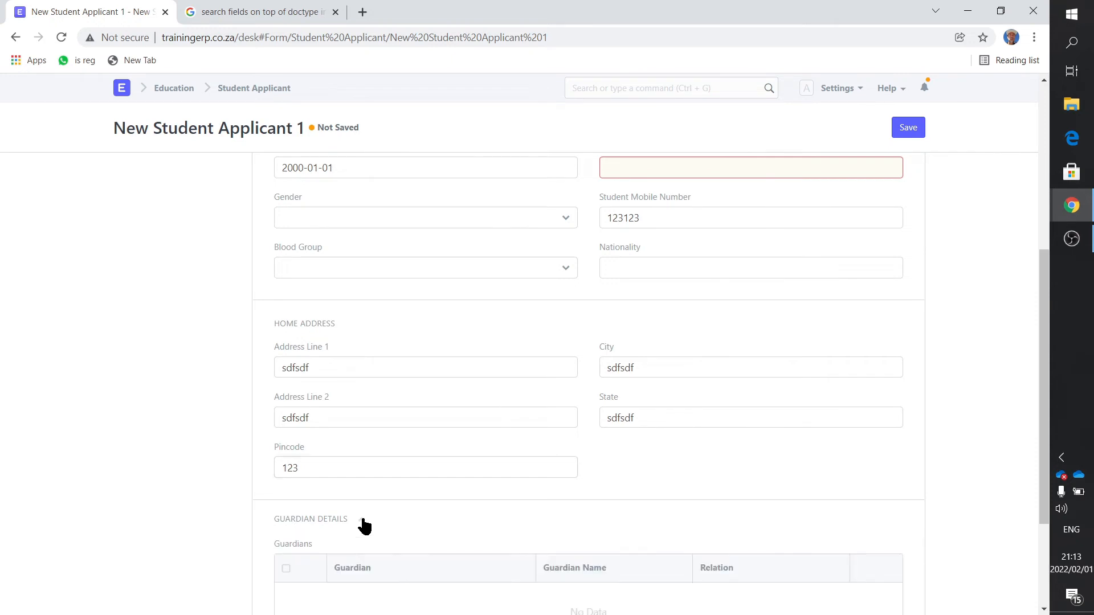
{"action": "scroll", "coordinate": [398, 524], "scroll_direction": "down", "scroll_amount": 2}
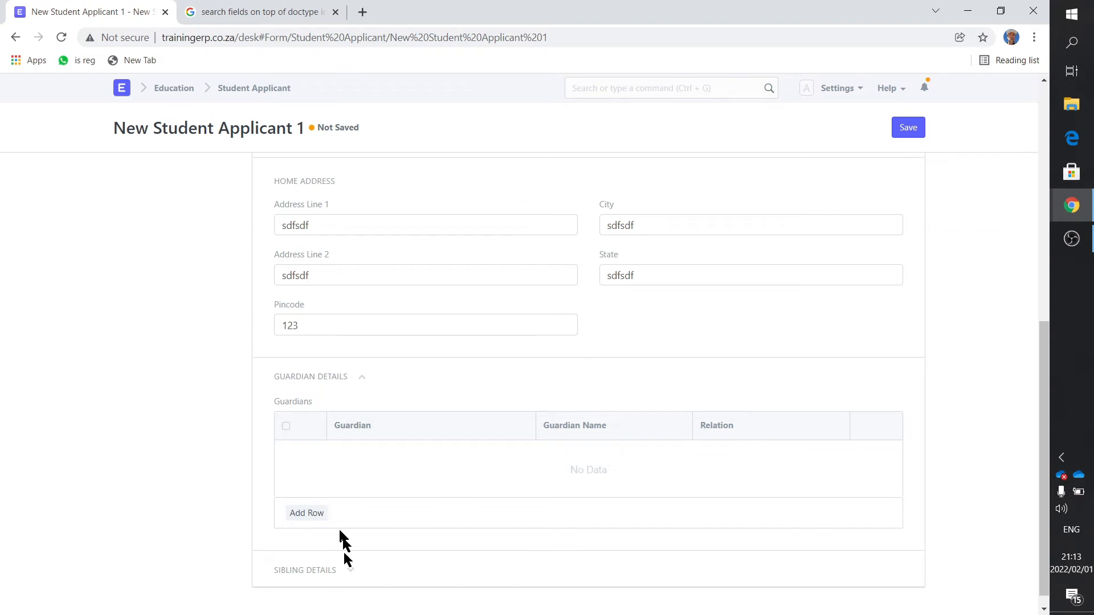
{"action": "left_click", "coordinate": [313, 515]}
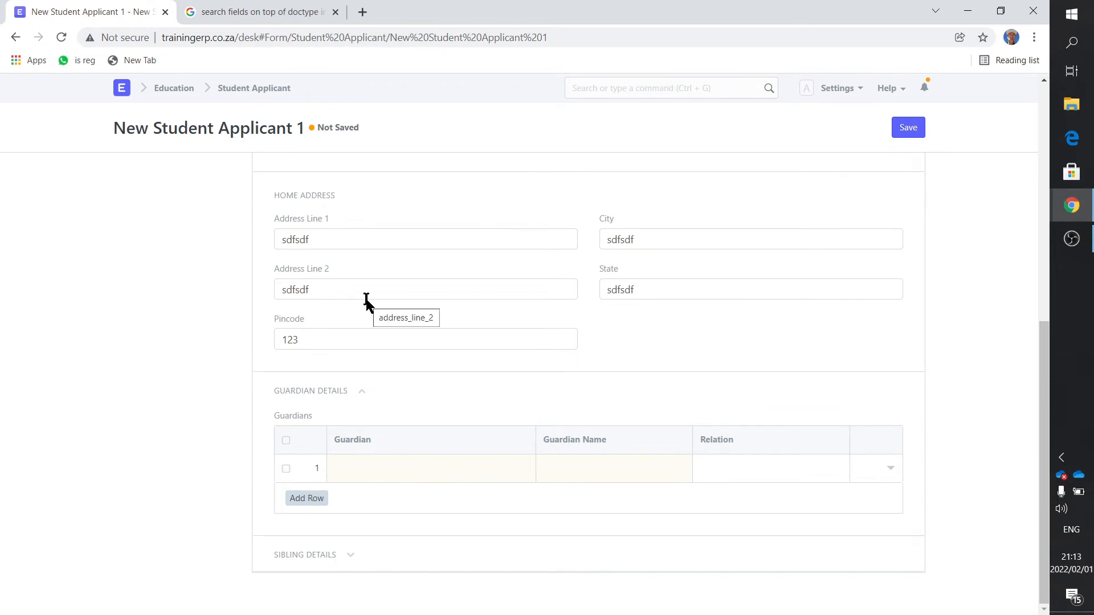
- Review the completed applicant form, try to save it and dismiss the message
{"action": "scroll", "coordinate": [350, 309], "scroll_direction": "up", "scroll_amount": 4}
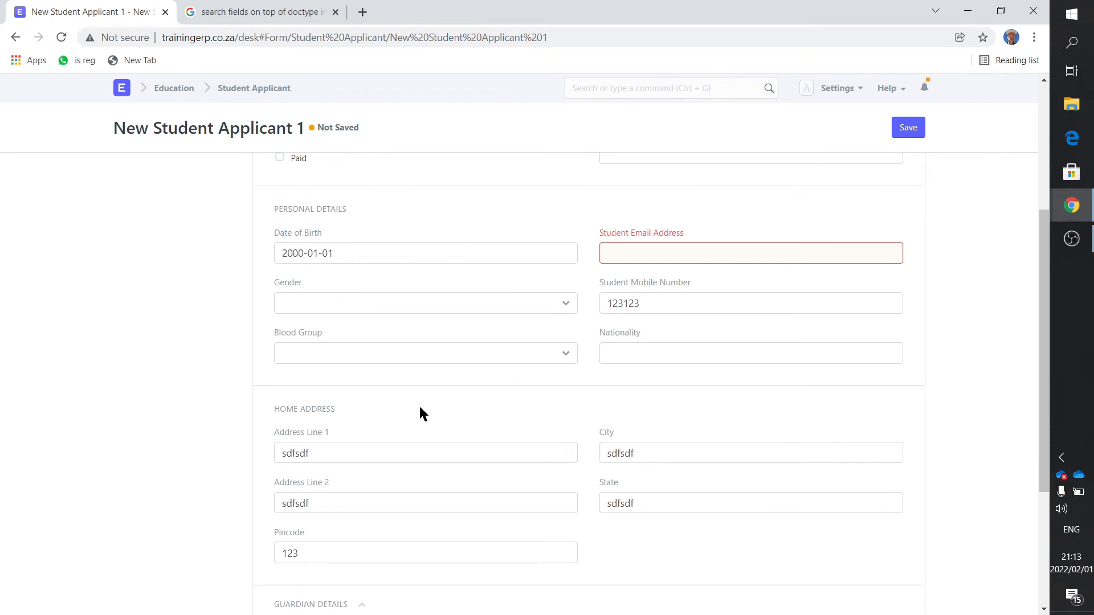
{"action": "scroll", "coordinate": [420, 414], "scroll_direction": "up", "scroll_amount": 1}
{"action": "scroll", "coordinate": [419, 414], "scroll_direction": "down", "scroll_amount": 5}
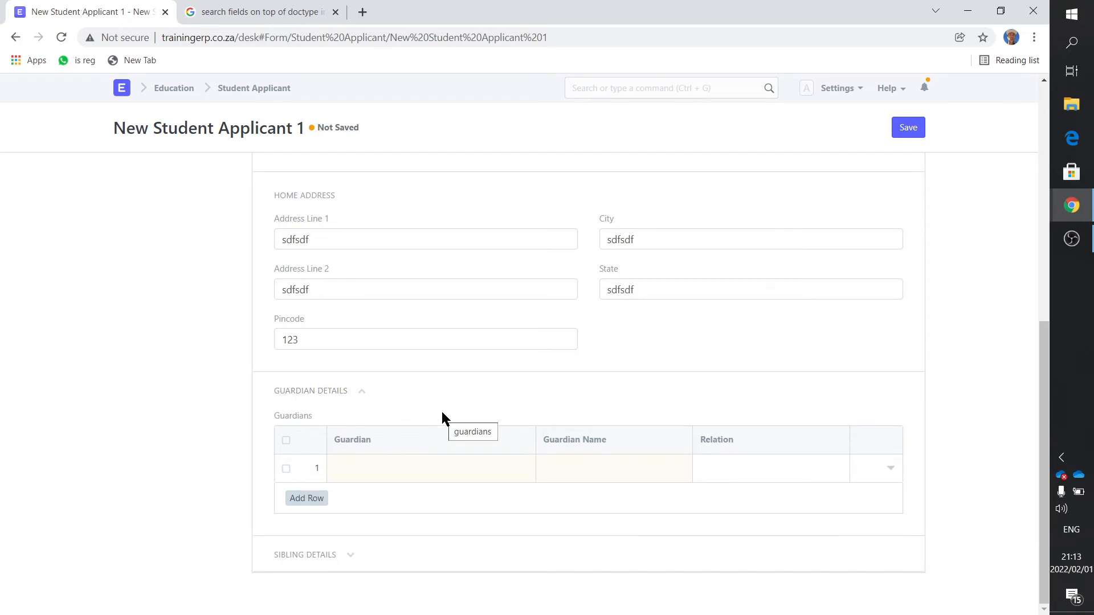
{"action": "scroll", "coordinate": [478, 393], "scroll_direction": "up", "scroll_amount": 4}
{"action": "scroll", "coordinate": [478, 393], "scroll_direction": "up", "scroll_amount": 4}
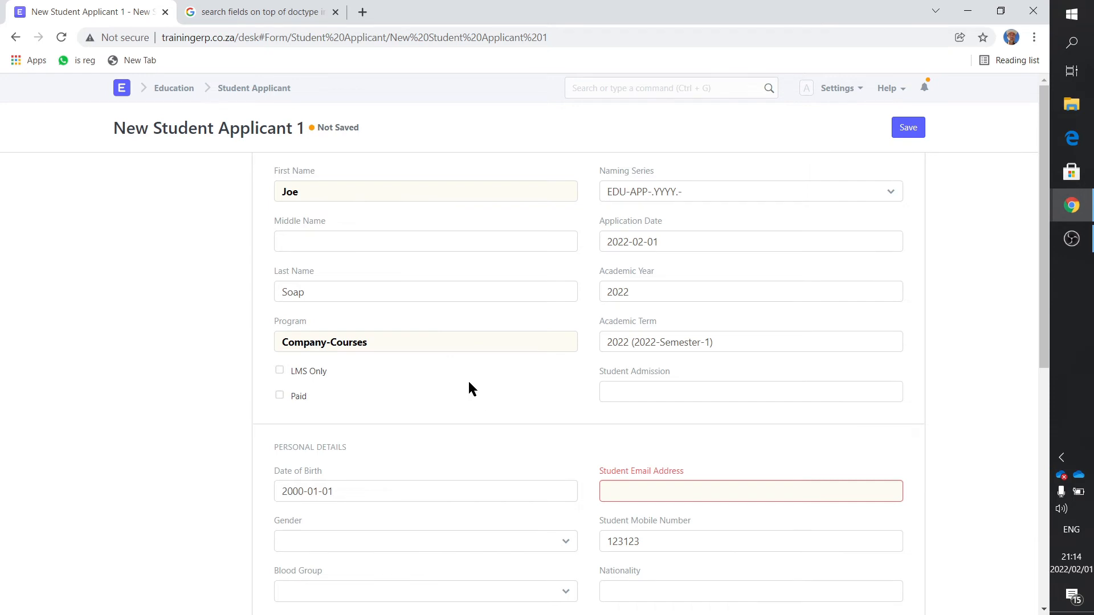
{"action": "left_click", "coordinate": [897, 136]}
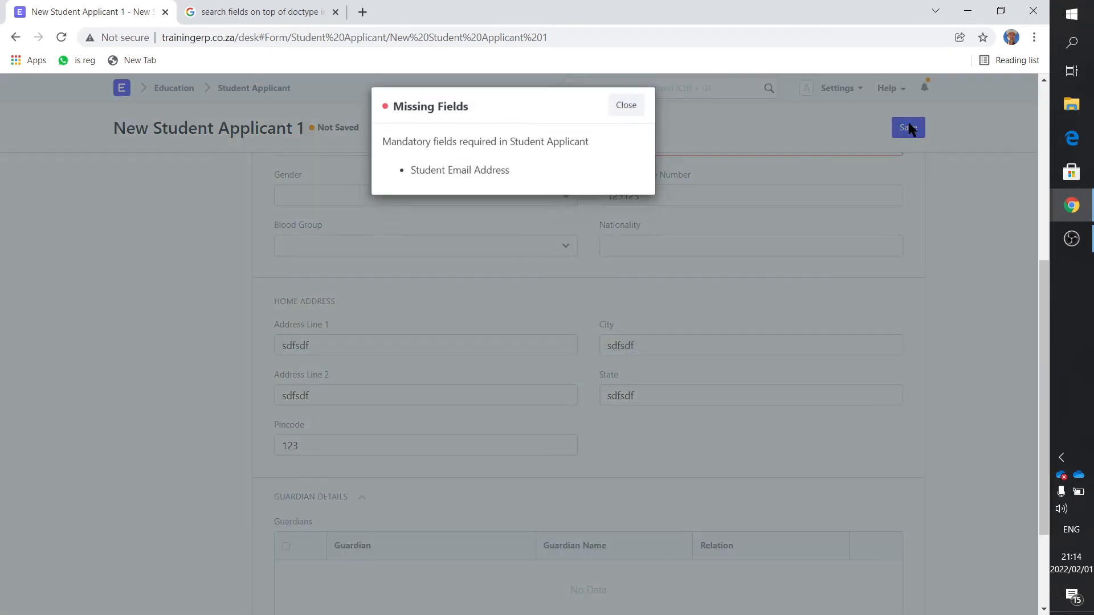
{"action": "left_click", "coordinate": [626, 114]}
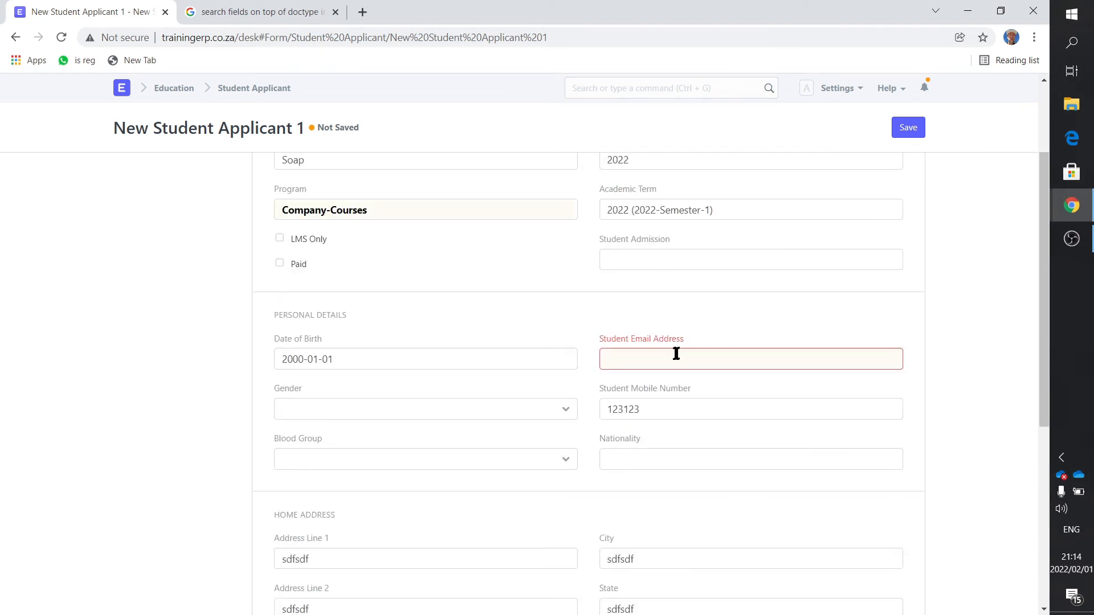
- Fill in the mandatory student email address in the applicant's personal details
{"action": "left_click_drag", "start_coordinate": [684, 340], "coordinate": [606, 340]}
{"action": "left_click", "coordinate": [640, 359]}
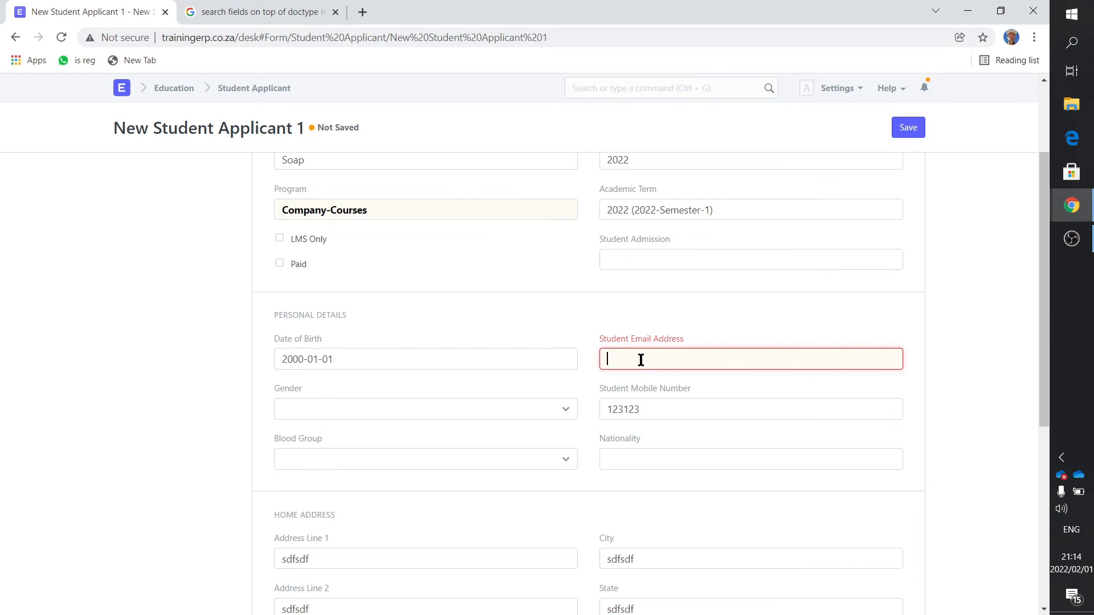
{"action": "type", "text": "asd@"}
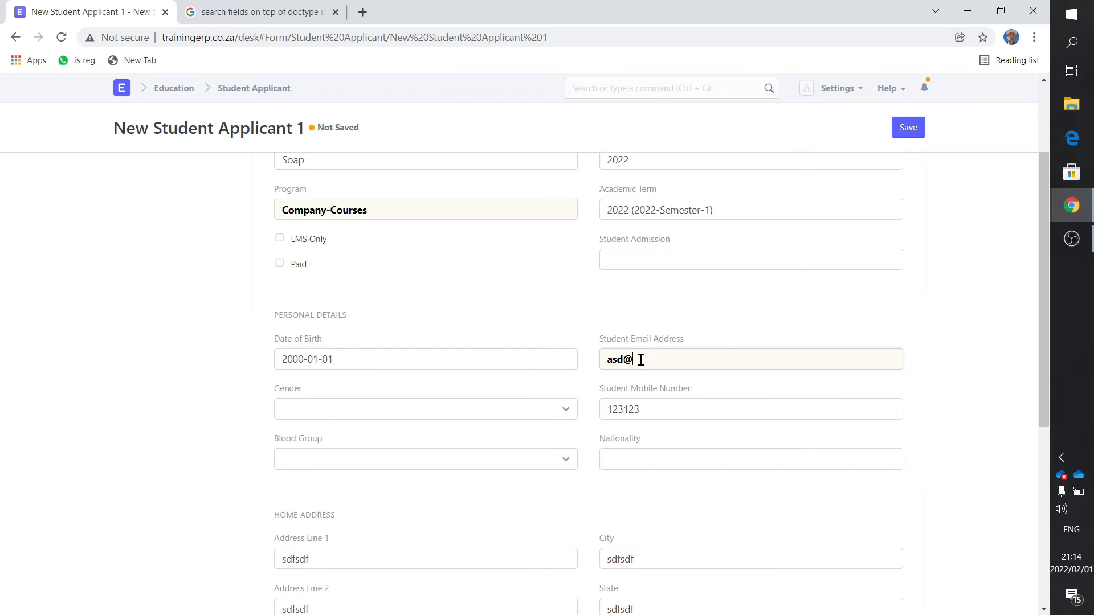
{"action": "type", "text": "web.com"}
- Save the student applicant record and submit it permanently
{"action": "left_click", "coordinate": [912, 133]}
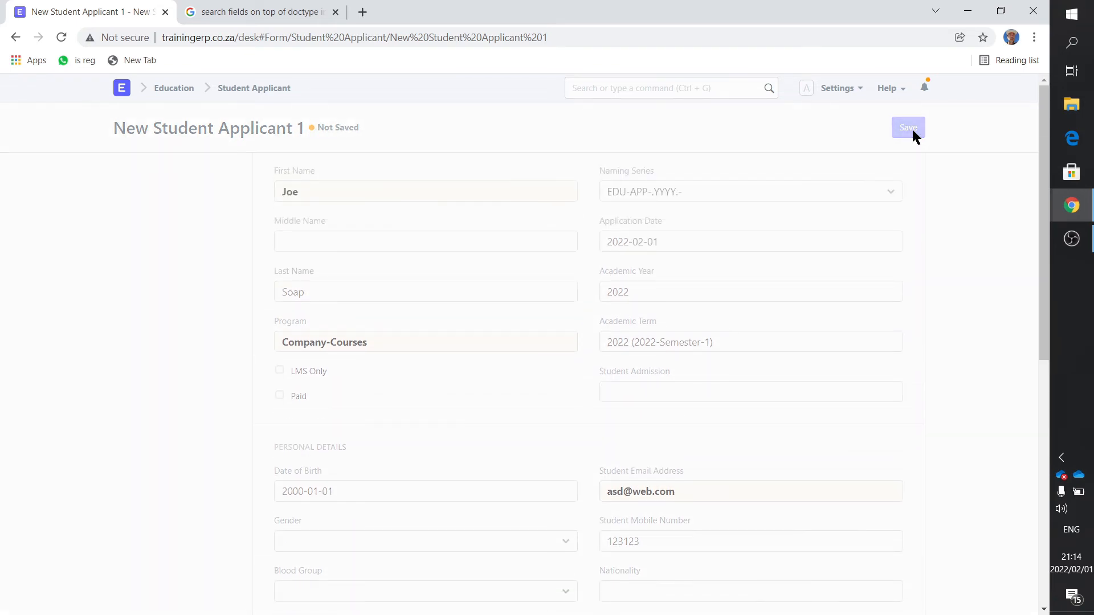
{"action": "left_click", "coordinate": [909, 129]}
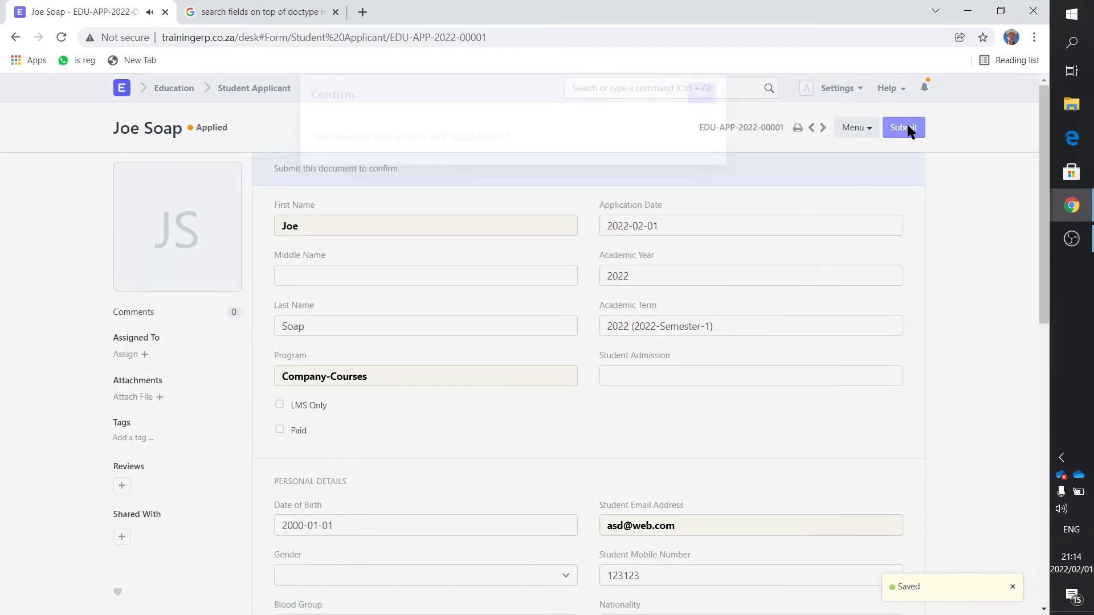
{"action": "left_click", "coordinate": [707, 118]}
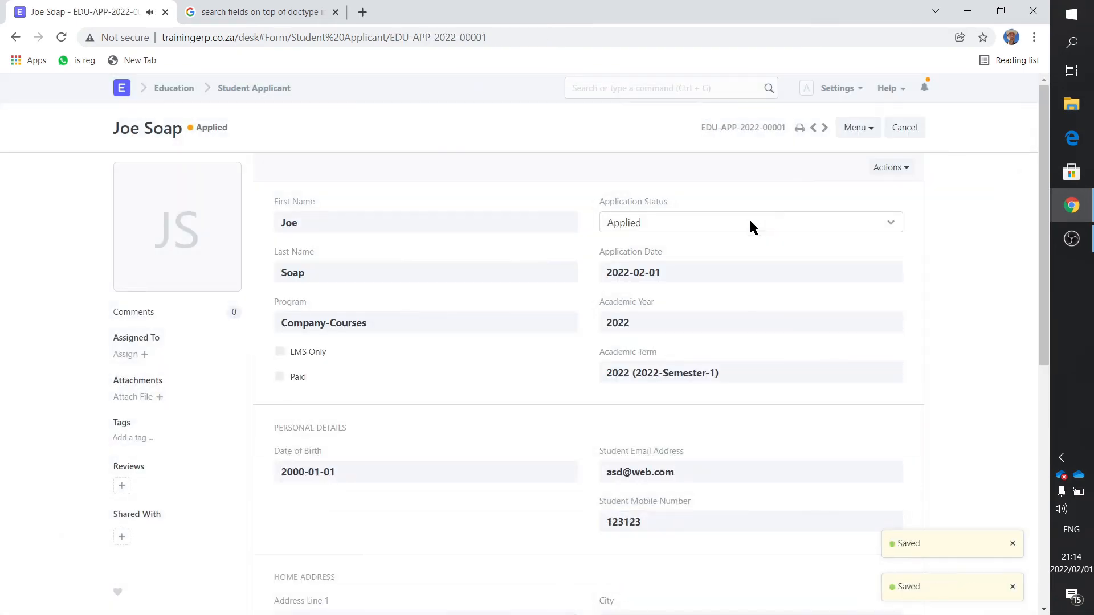
- Go back to the Education module and check the Student list for student records
{"action": "left_click", "coordinate": [244, 89]}
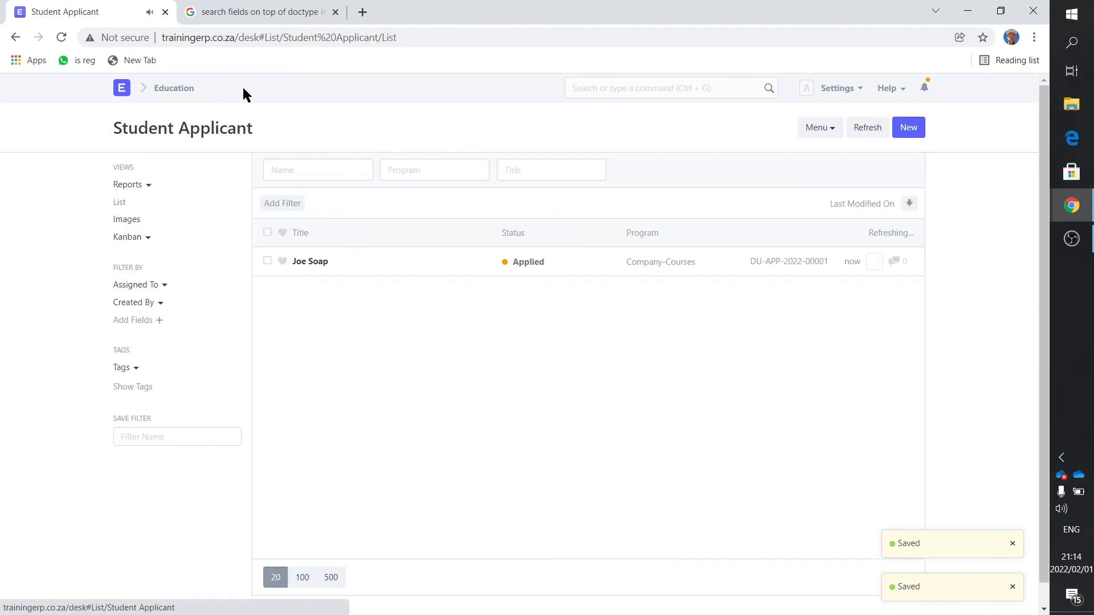
{"action": "left_click", "coordinate": [182, 90]}
{"action": "left_click", "coordinate": [167, 207]}
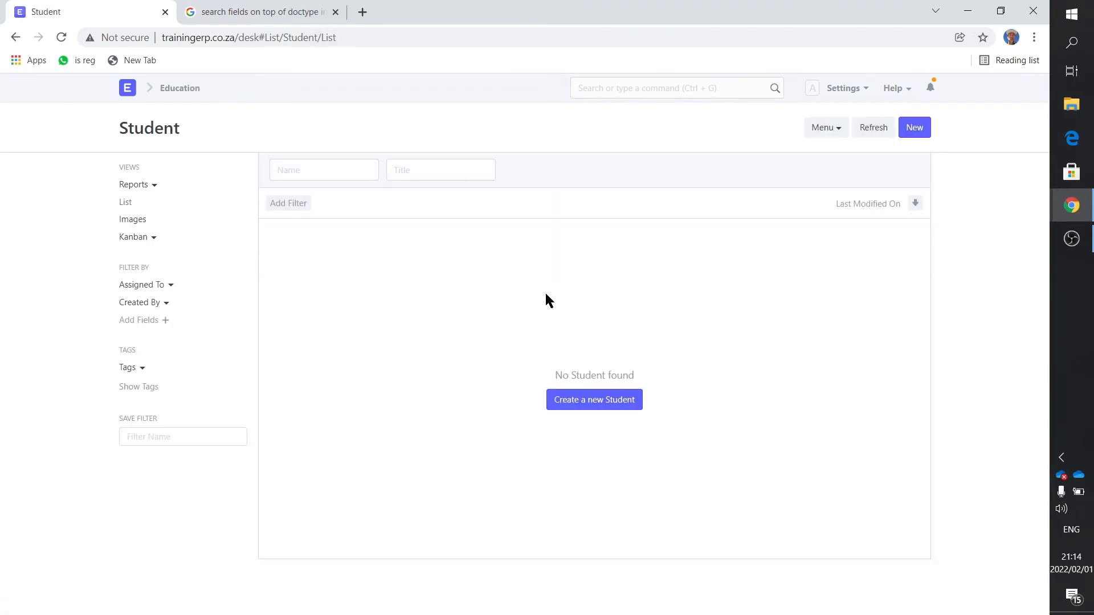
- Reopen the submitted application from the Student Applicant list and look at its approve and reject actions
{"action": "left_click", "coordinate": [168, 89]}
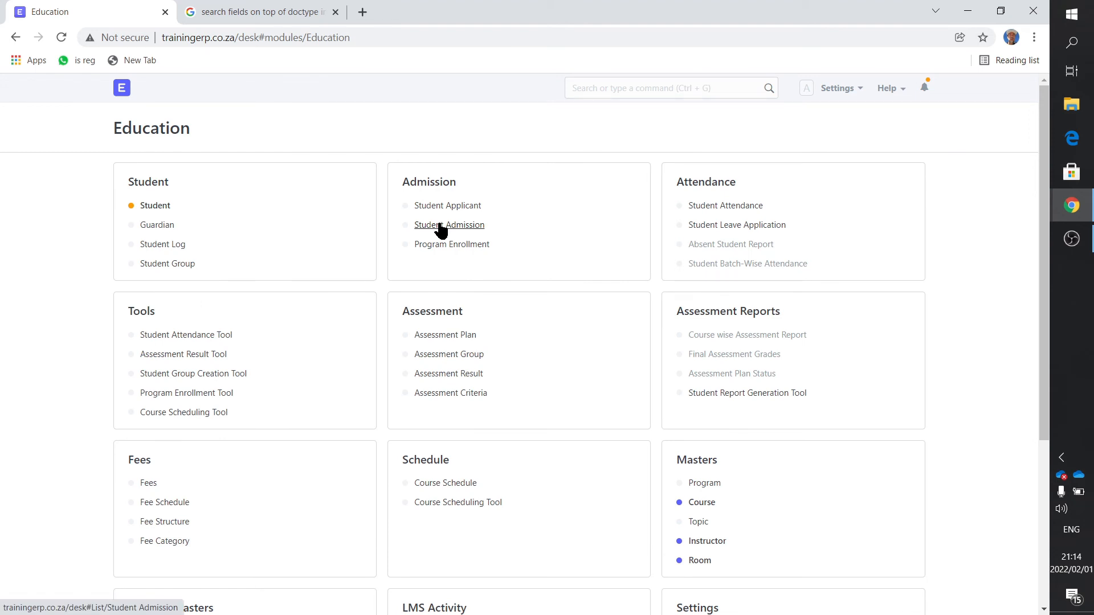
{"action": "left_click", "coordinate": [439, 207]}
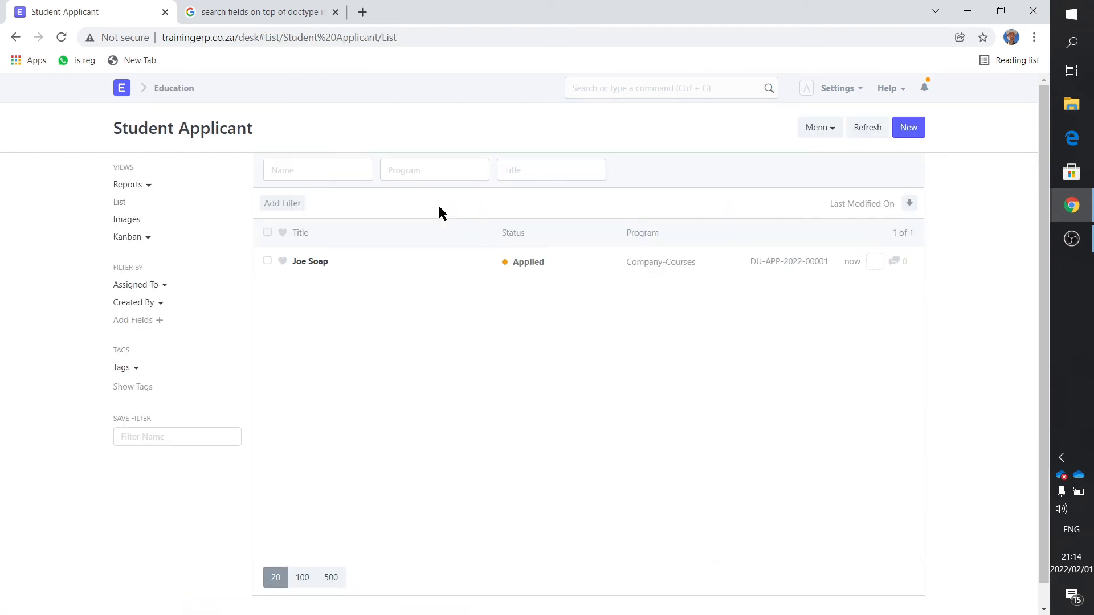
{"action": "left_click", "coordinate": [319, 267]}
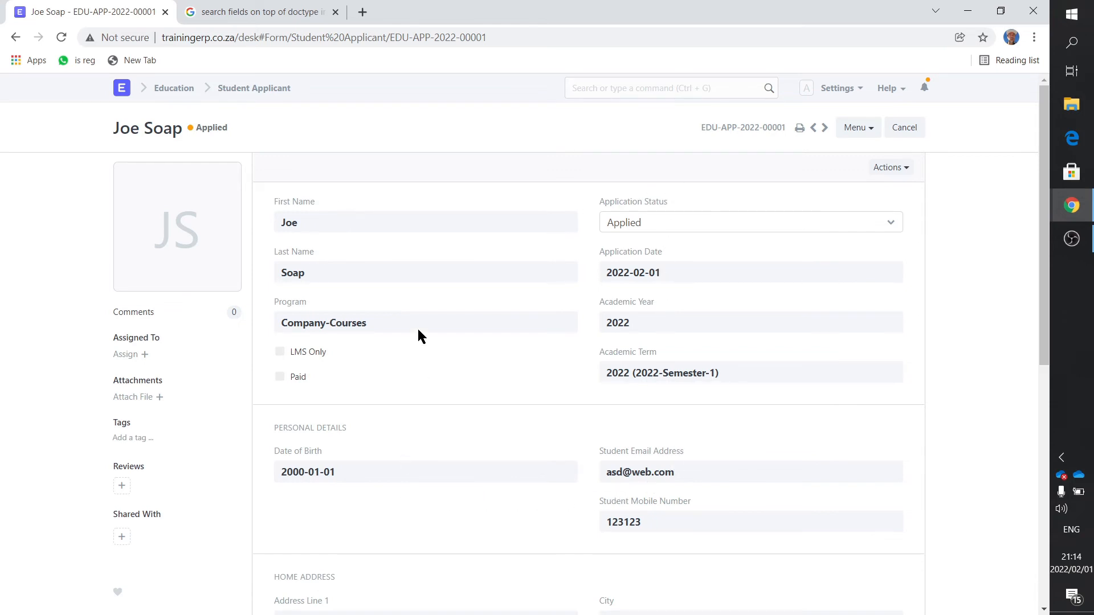
{"action": "left_click", "coordinate": [896, 168]}
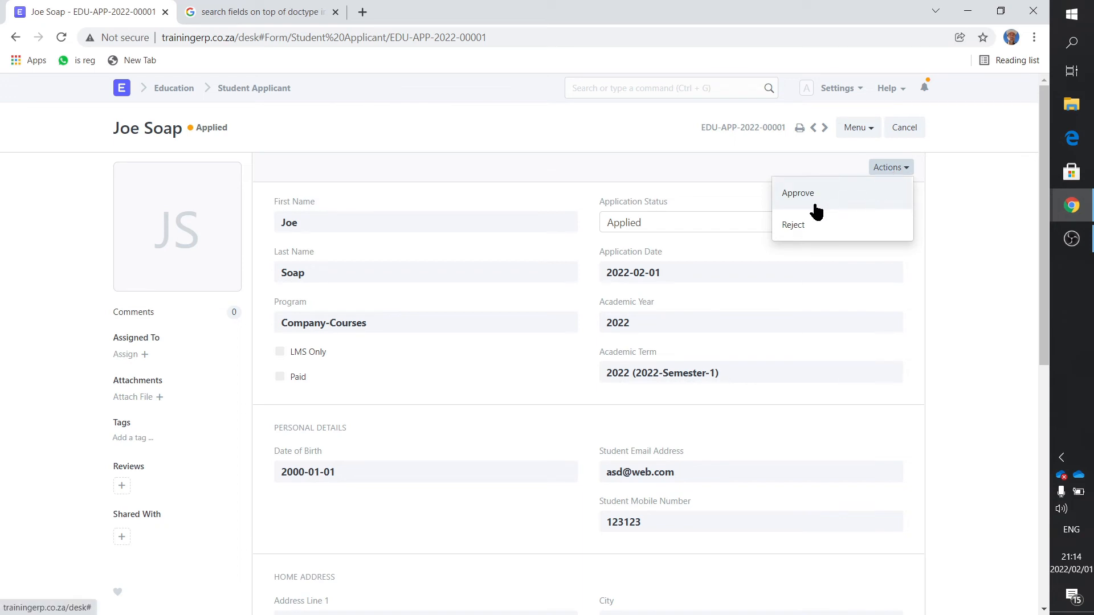
{"action": "left_click", "coordinate": [998, 222]}
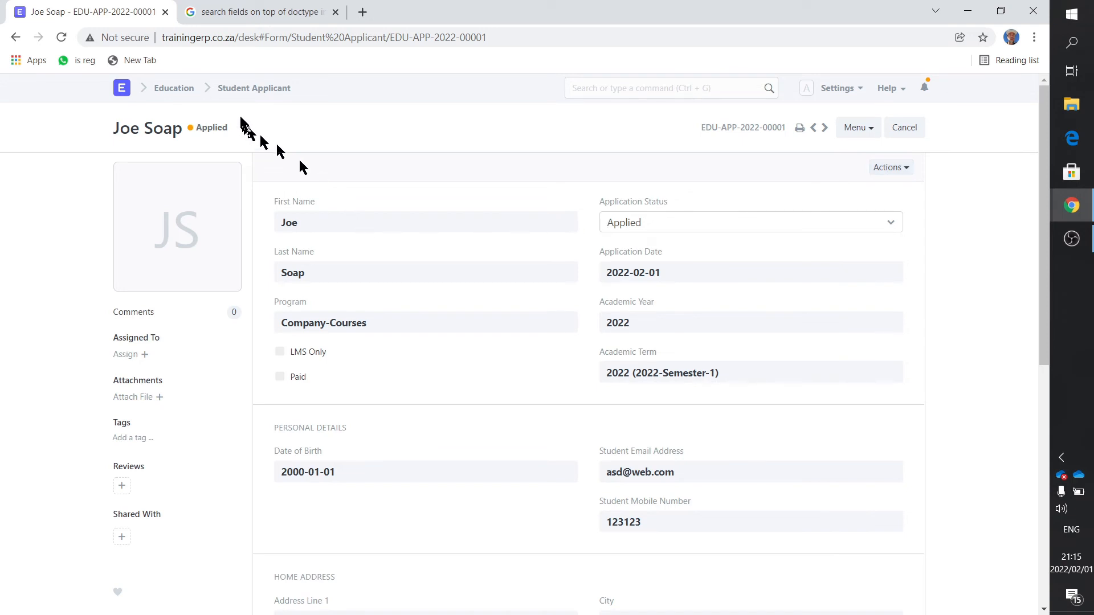
- Reopen the submitted application from the Student Applicant list, approve it and update the record
{"action": "left_click", "coordinate": [242, 88]}
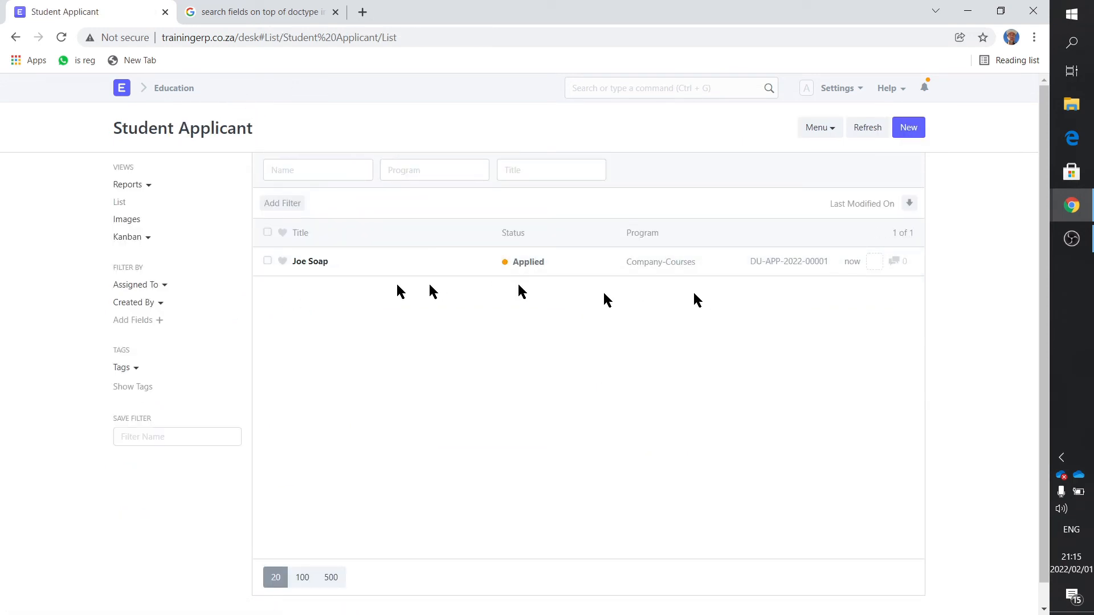
{"action": "left_click", "coordinate": [306, 262]}
{"action": "left_click", "coordinate": [890, 167]}
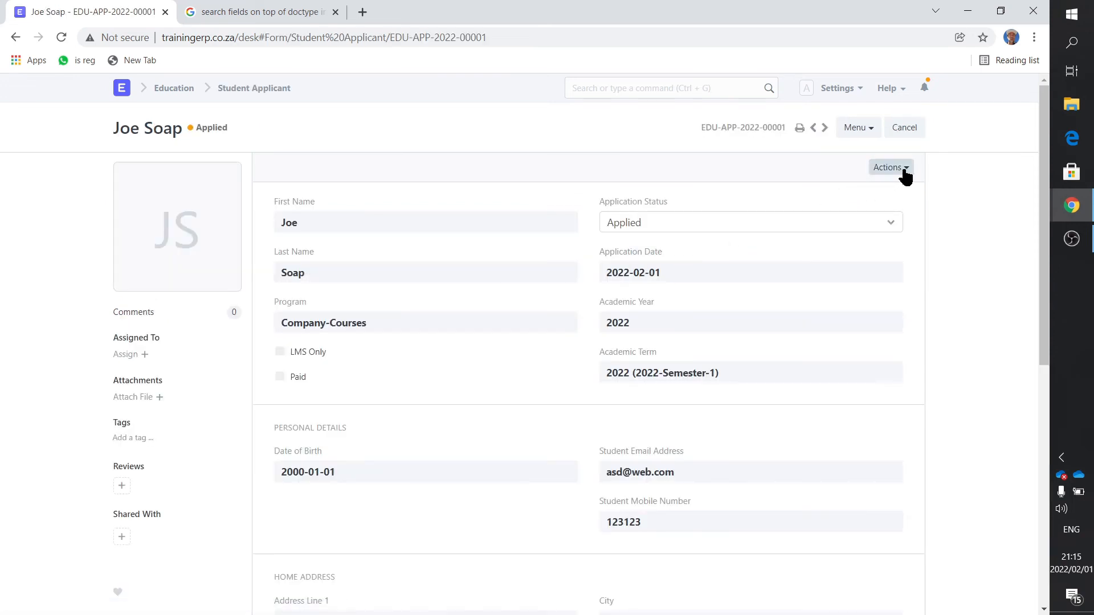
{"action": "left_click", "coordinate": [801, 192]}
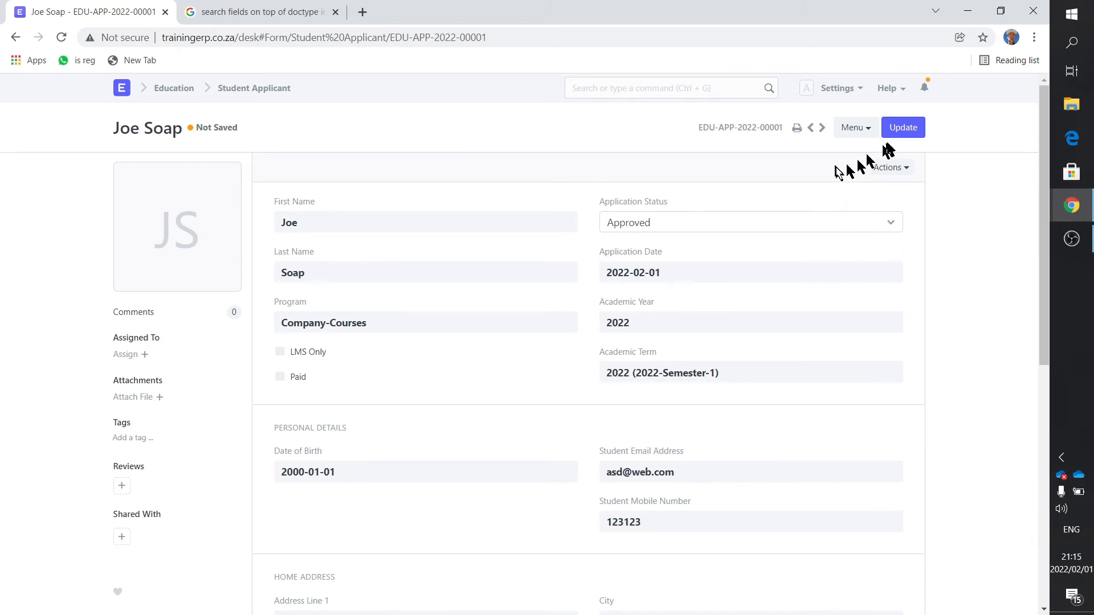
{"action": "left_click", "coordinate": [901, 129]}
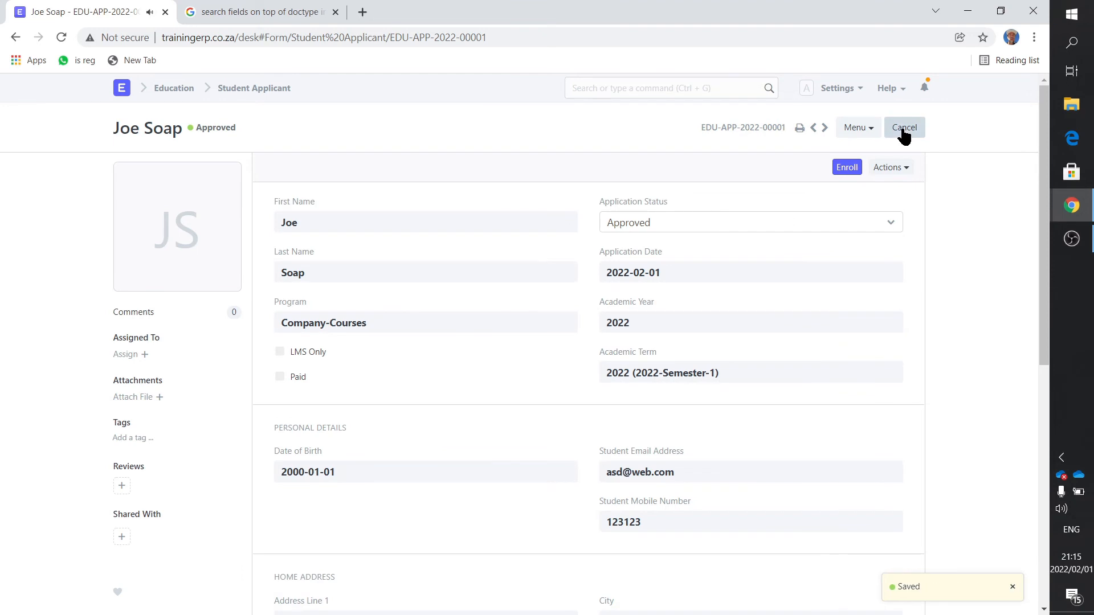
- Enroll the approved applicant in the program with student category All and student batch Batch1
{"action": "left_click", "coordinate": [851, 171]}
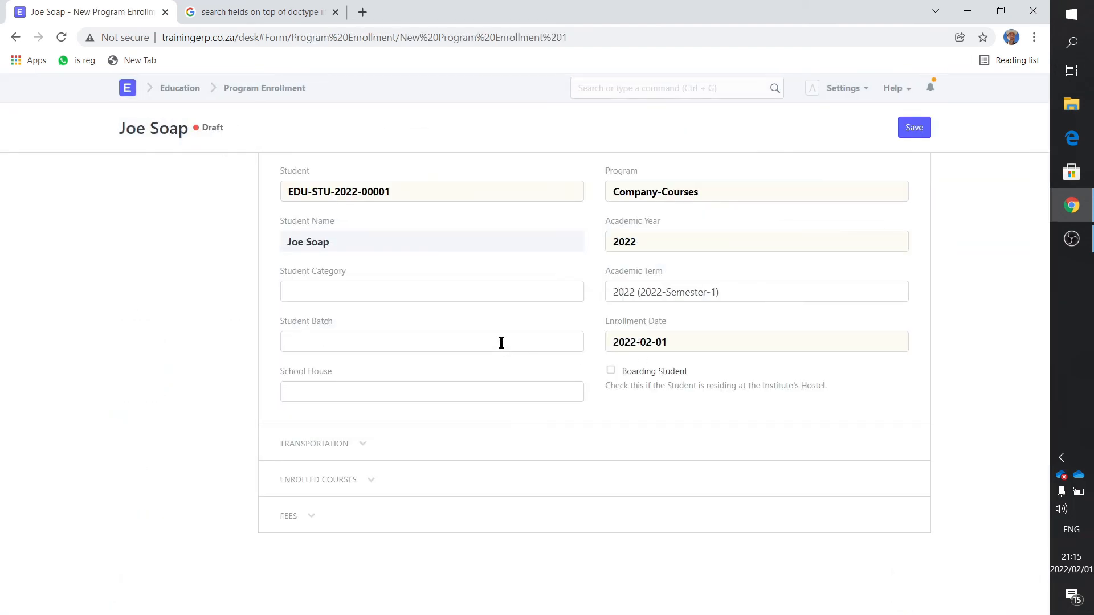
{"action": "left_click", "coordinate": [362, 293]}
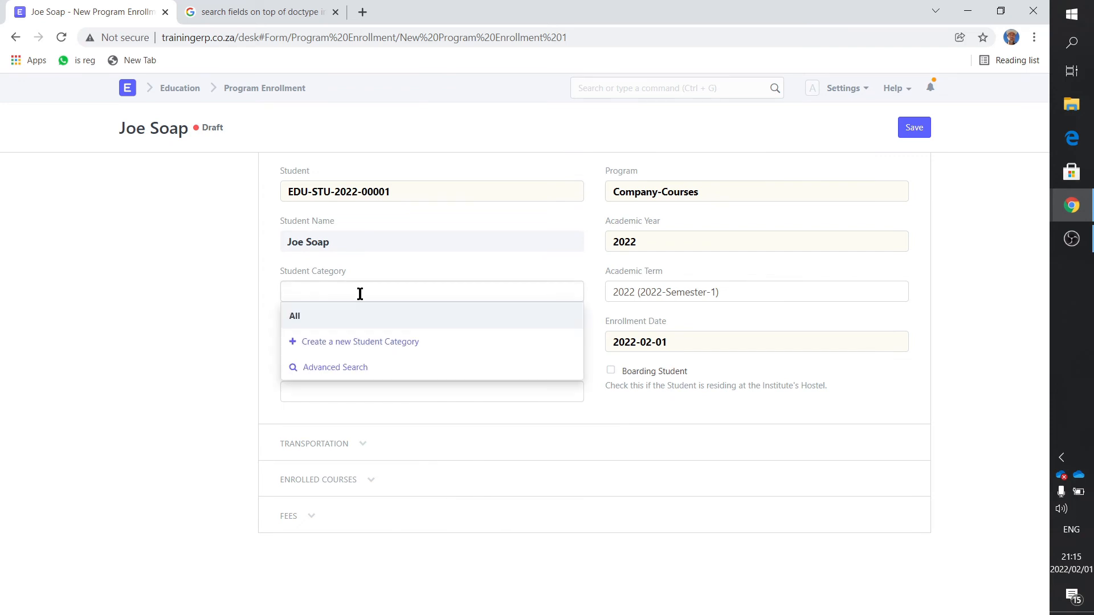
{"action": "left_click", "coordinate": [344, 313]}
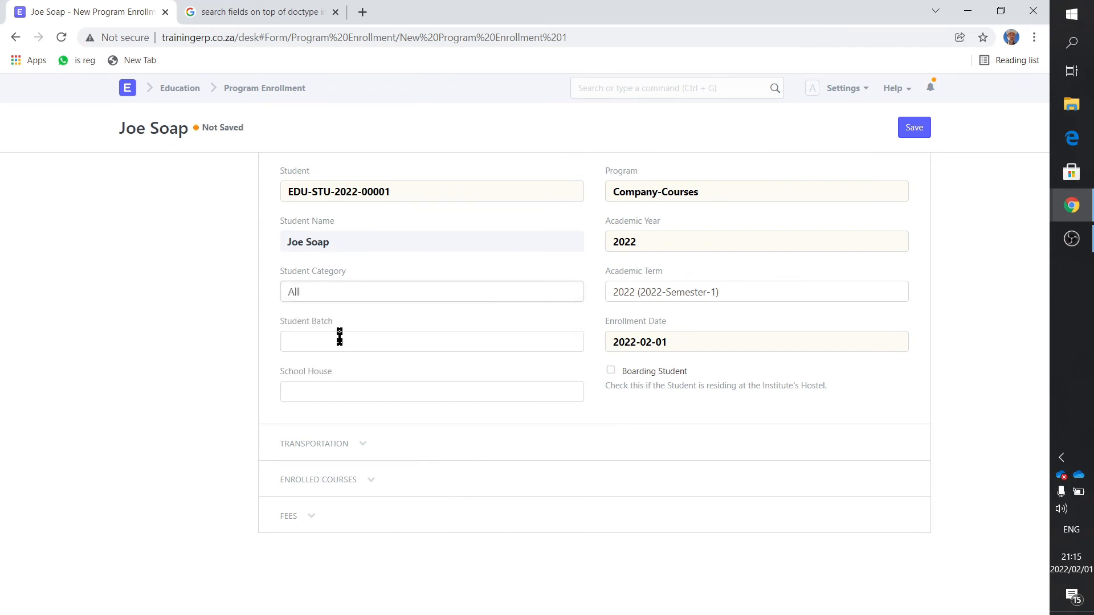
{"action": "left_click", "coordinate": [339, 339]}
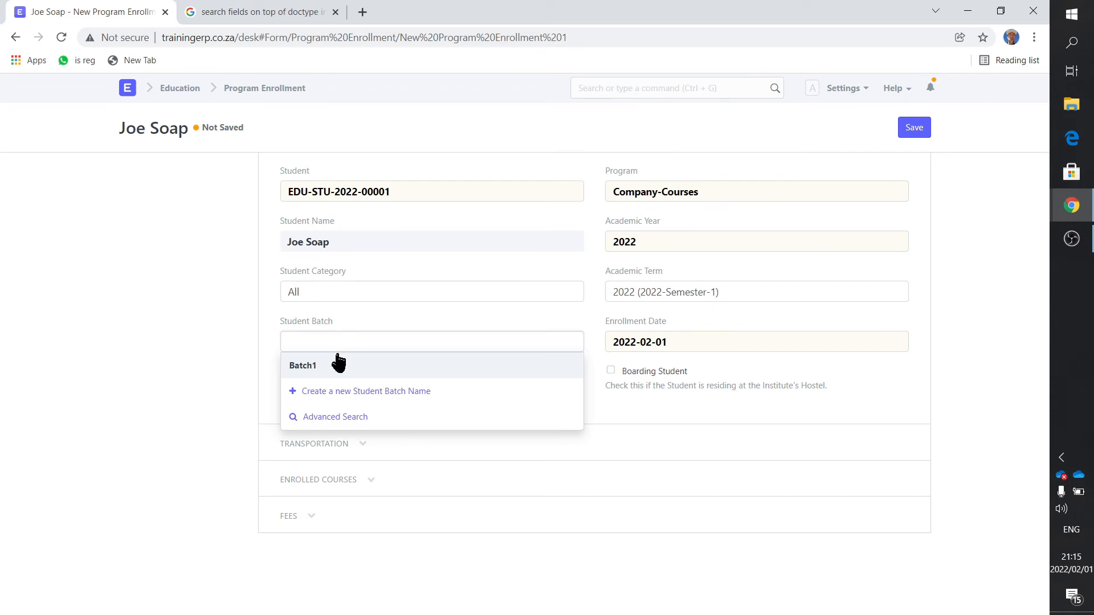
{"action": "type", "text": "Batch1"}
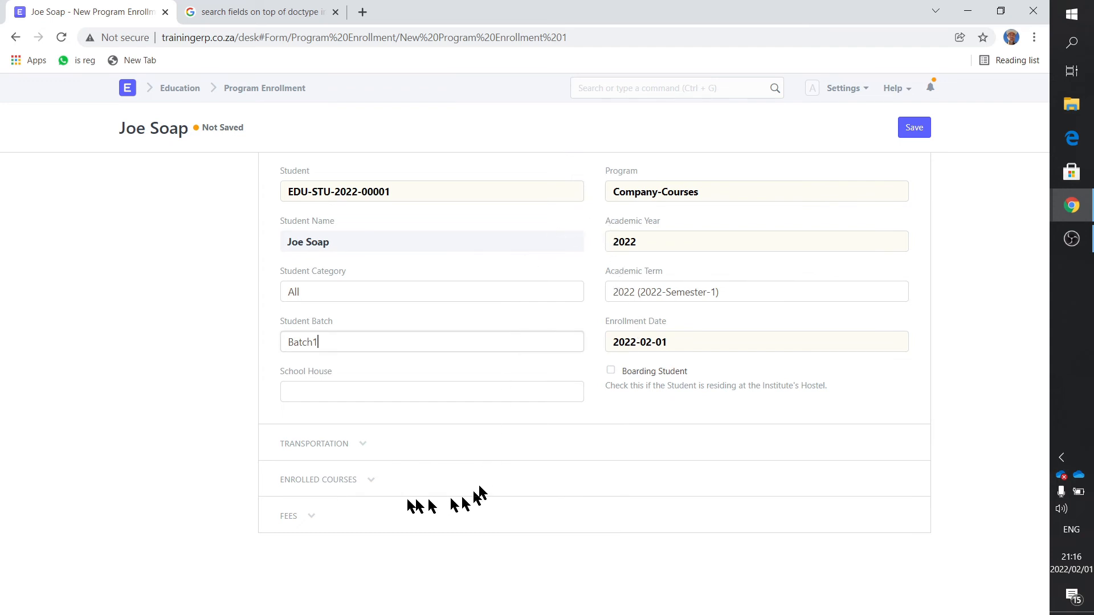
- Add Course-A to the enrolled courses of the program enrollment
{"action": "left_click", "coordinate": [370, 482]}
{"action": "scroll", "coordinate": [374, 466], "scroll_direction": "down", "scroll_amount": 2}
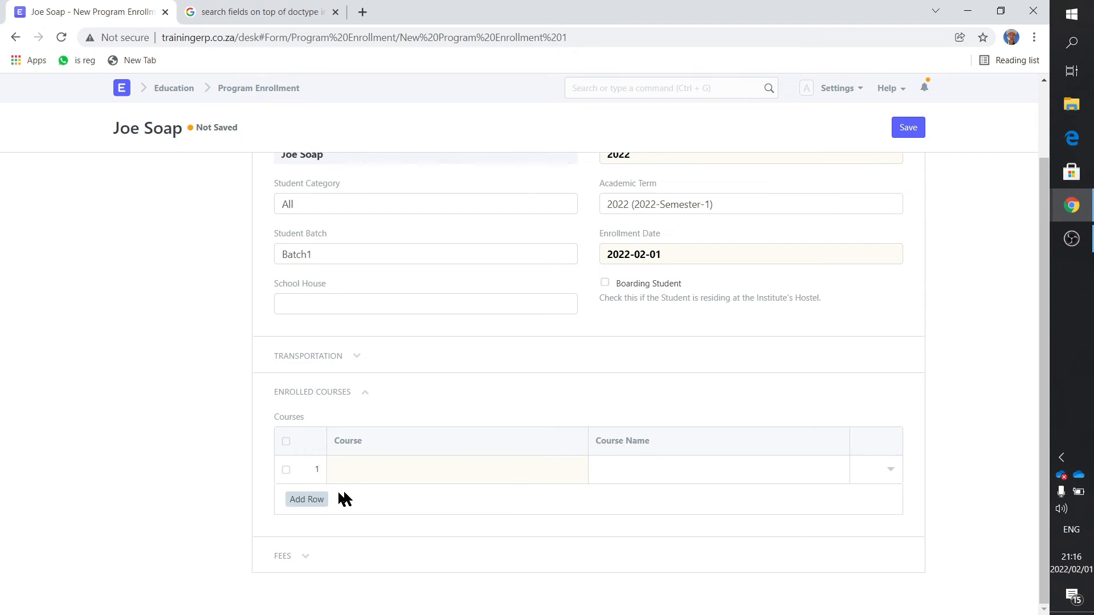
{"action": "left_click", "coordinate": [365, 471]}
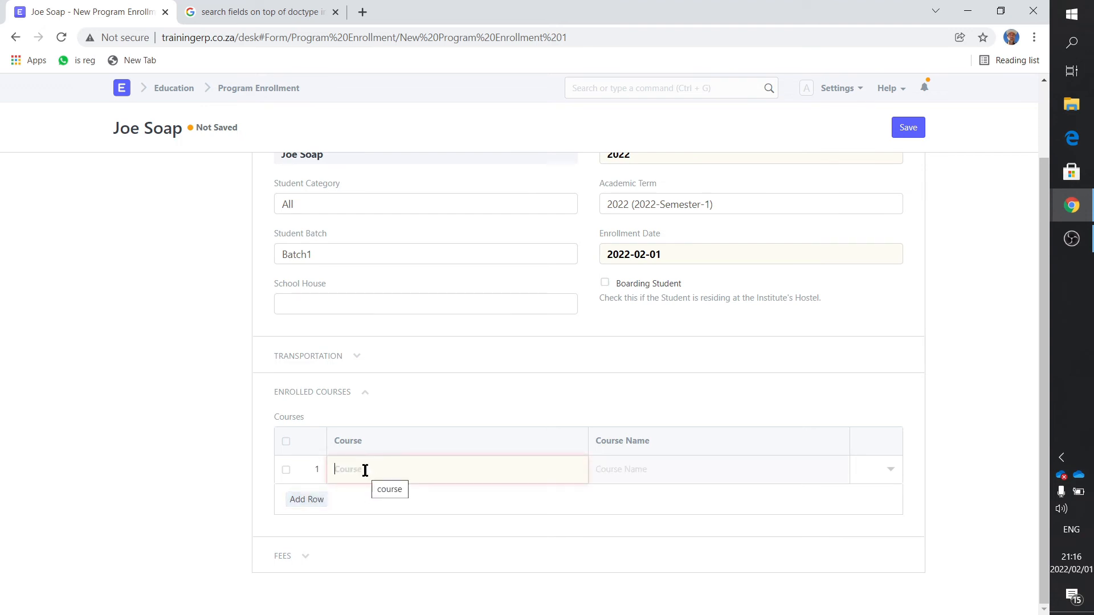
{"action": "left_click", "coordinate": [369, 523]}
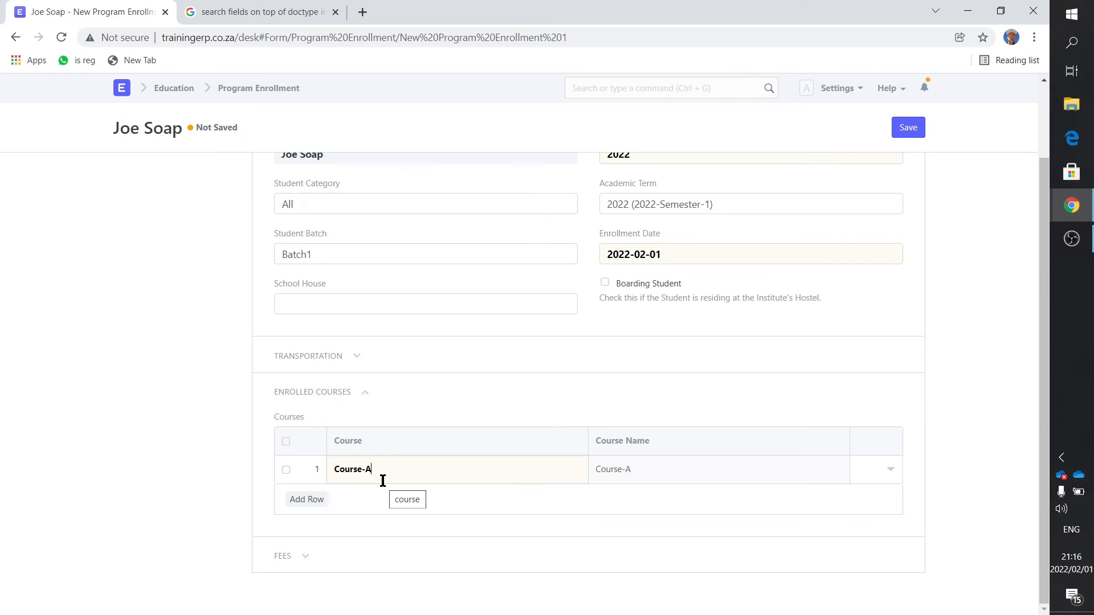
- Save the program enrollment and submit it permanently
{"action": "scroll", "coordinate": [558, 342], "scroll_direction": "up", "scroll_amount": 2}
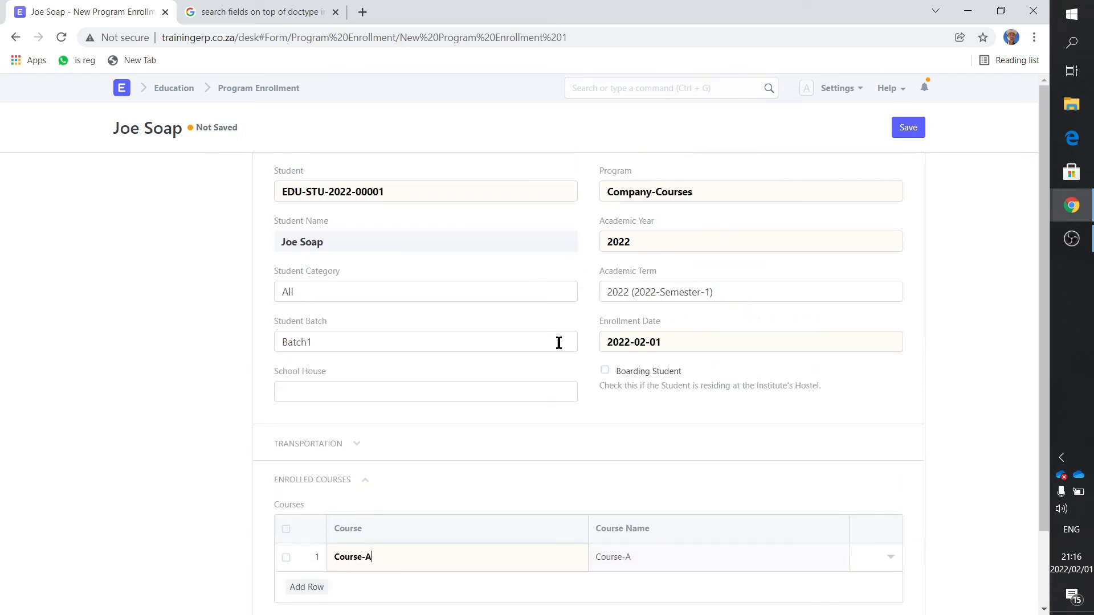
{"action": "left_click", "coordinate": [911, 131]}
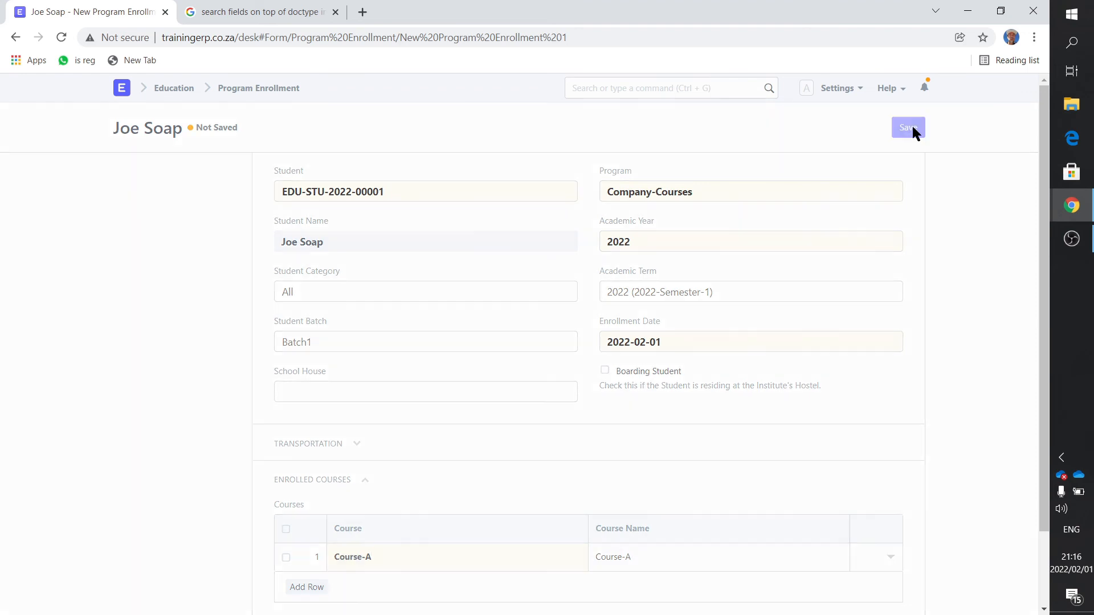
{"action": "left_click", "coordinate": [913, 129]}
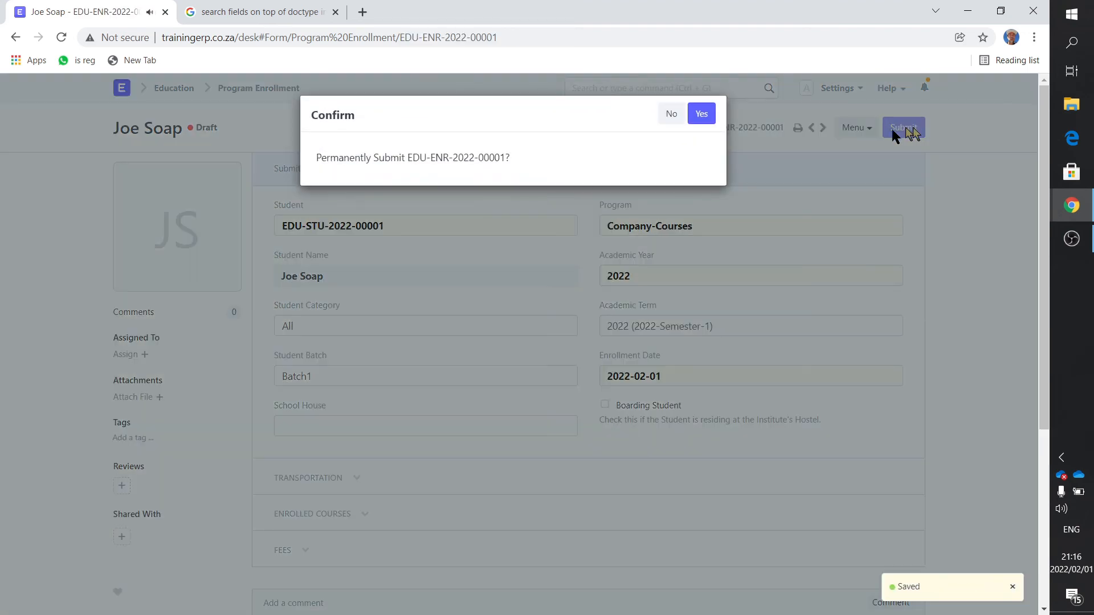
{"action": "left_click", "coordinate": [701, 114]}
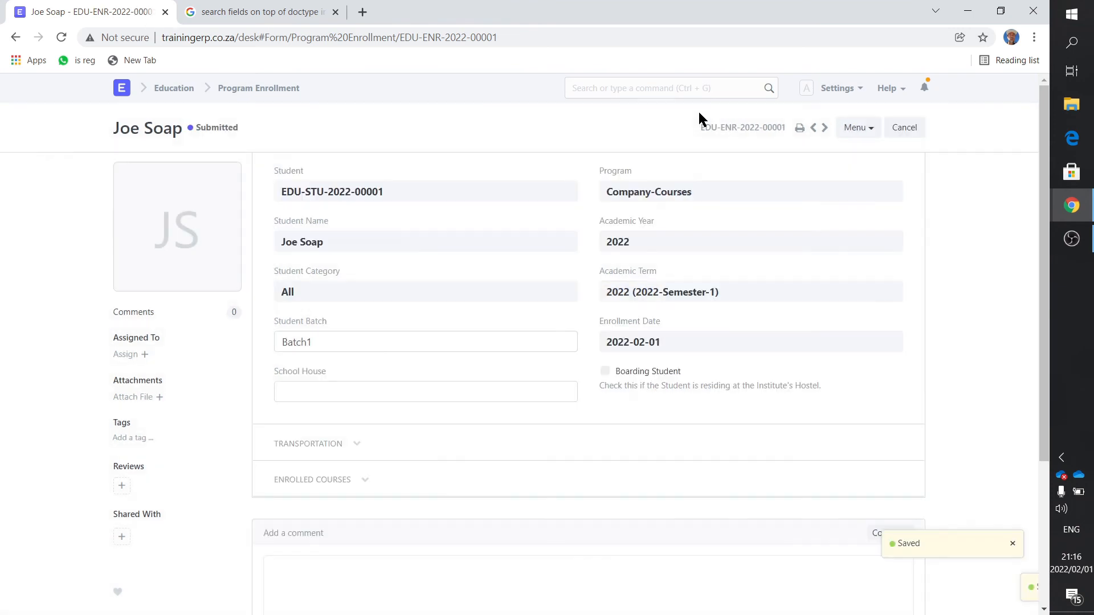
- Check the Student list in the Education module for the newly enrolled student's record
{"action": "left_click", "coordinate": [174, 88]}
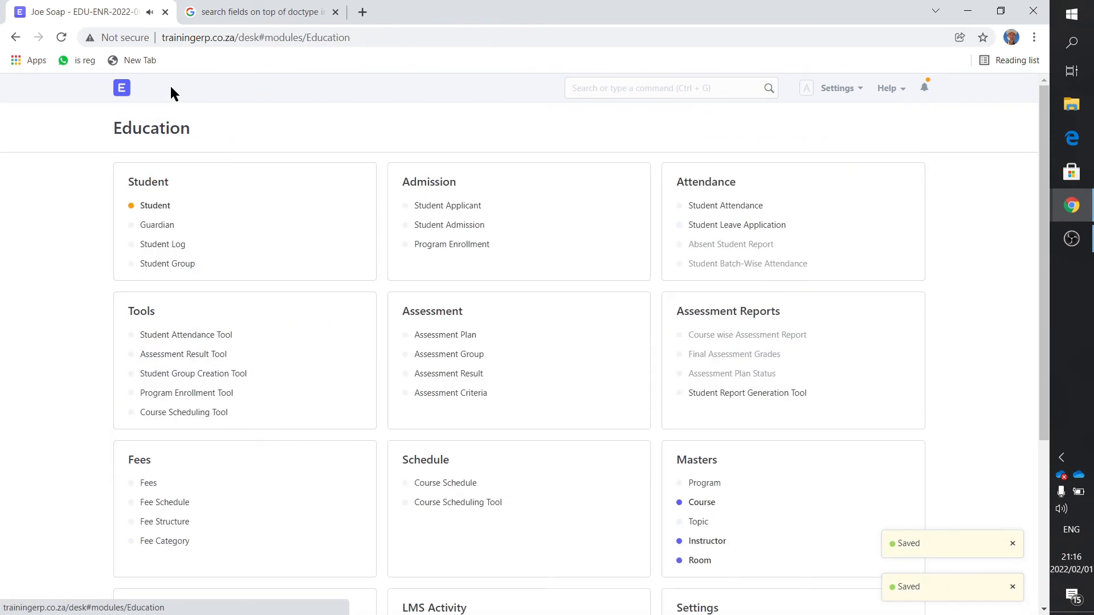
{"action": "left_click", "coordinate": [155, 206]}
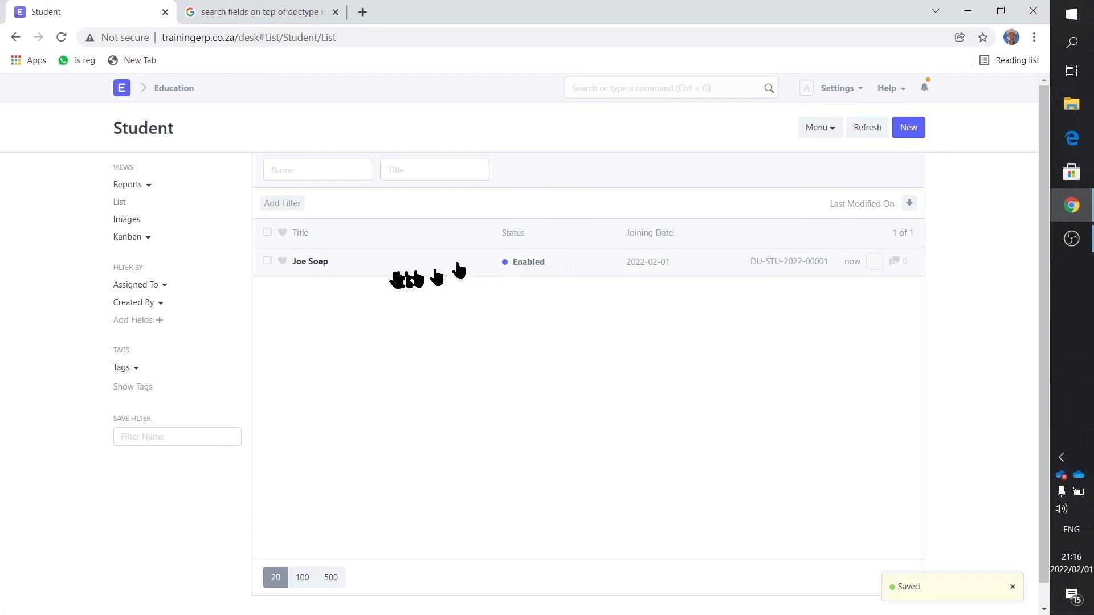
{"action": "left_click", "coordinate": [165, 88]}
- Add the enrolled student to the students of student group Course-A-2022-03-07 and save the group
{"action": "left_click", "coordinate": [167, 264]}
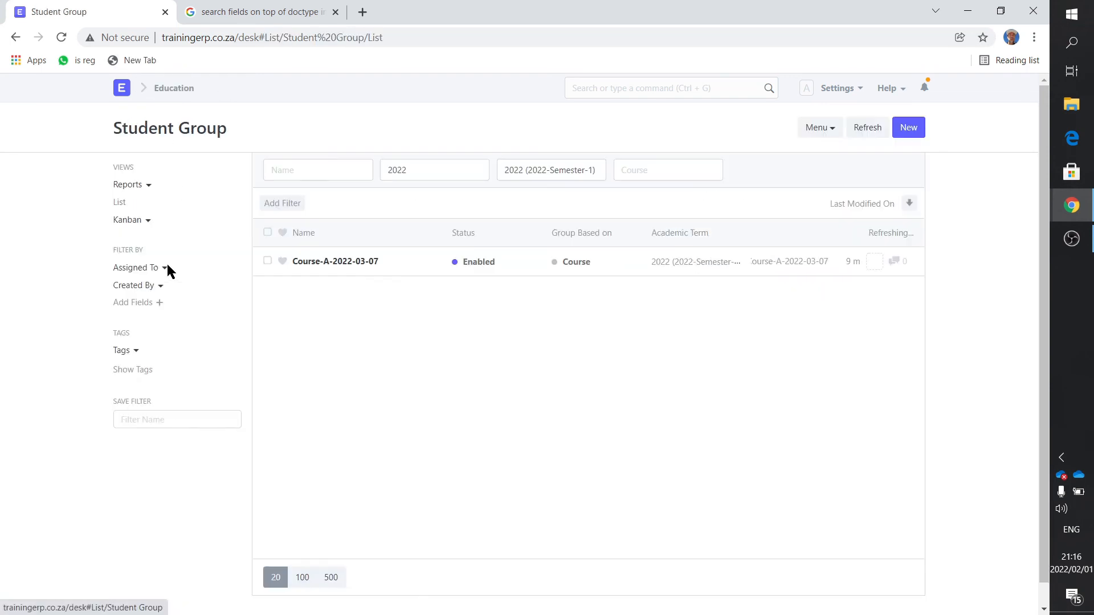
{"action": "left_click", "coordinate": [322, 263]}
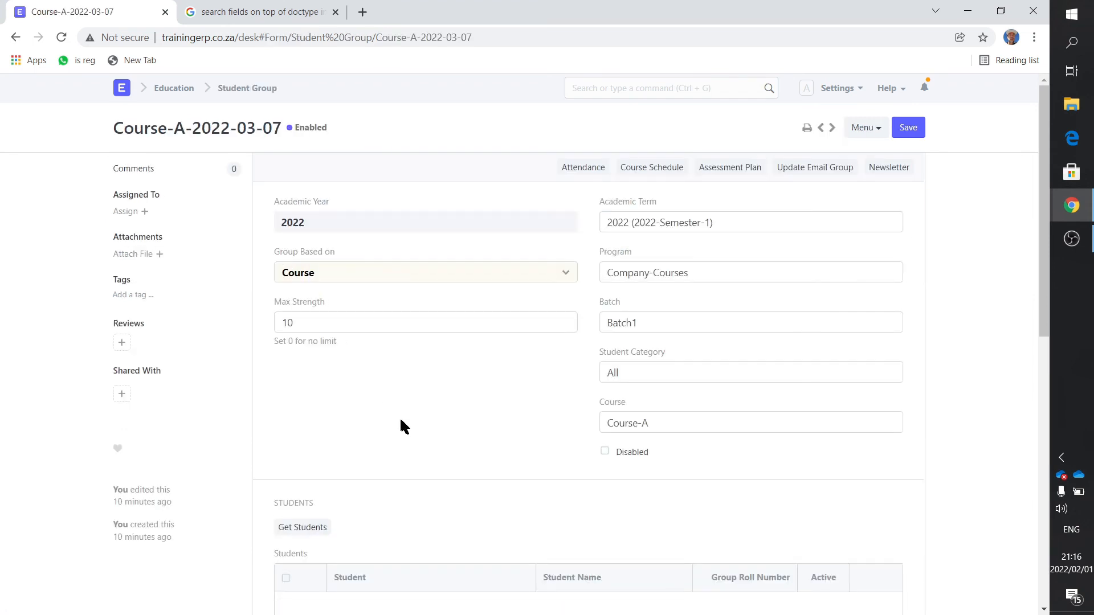
{"action": "scroll", "coordinate": [398, 421], "scroll_direction": "down", "scroll_amount": 4}
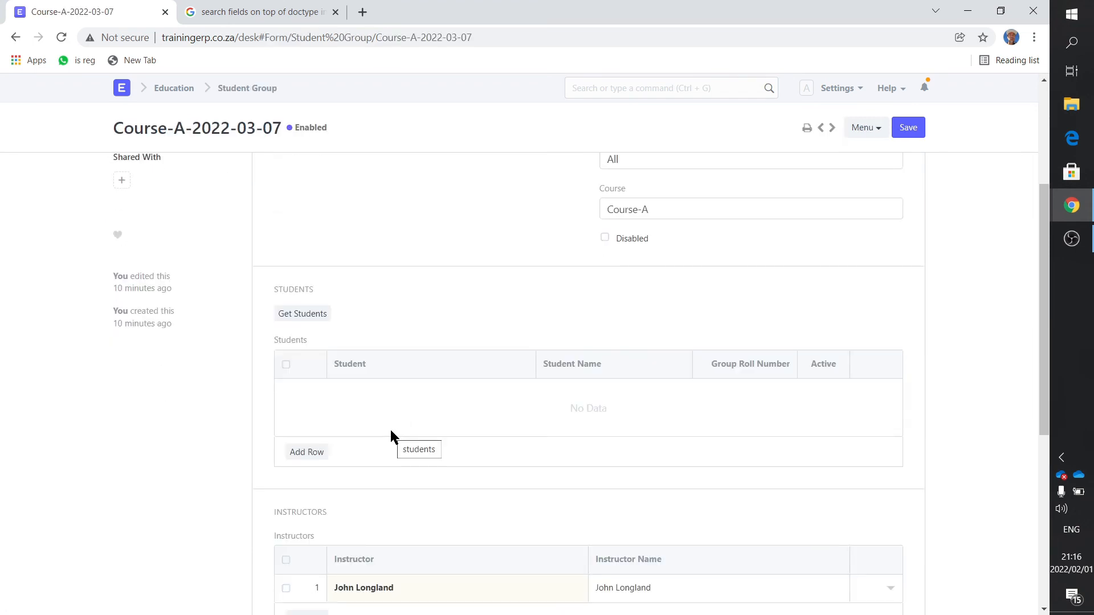
{"action": "left_click", "coordinate": [307, 452]}
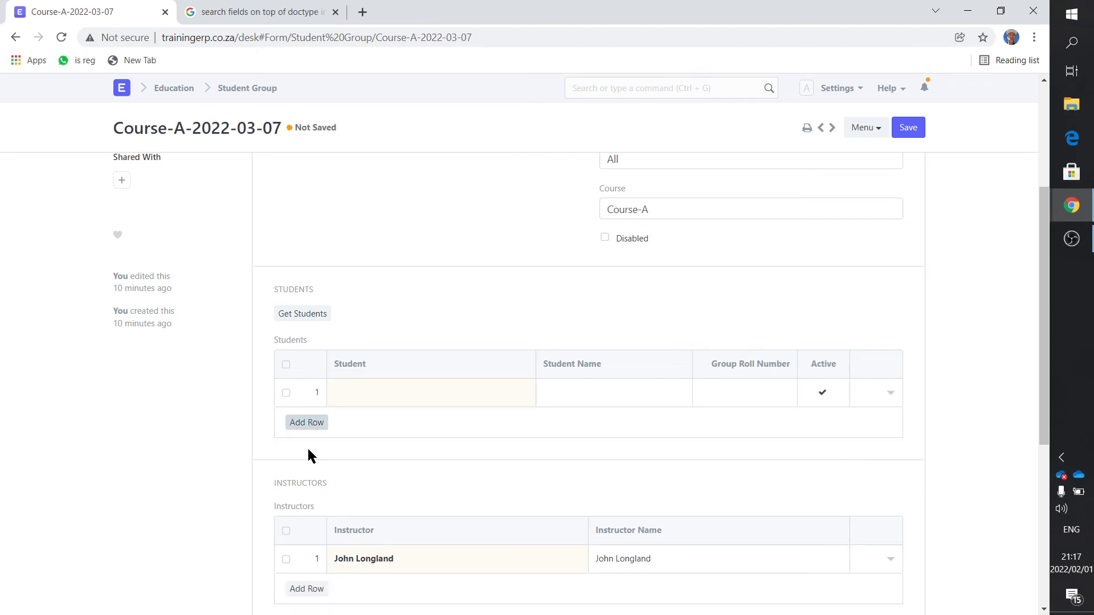
{"action": "left_click", "coordinate": [347, 392]}
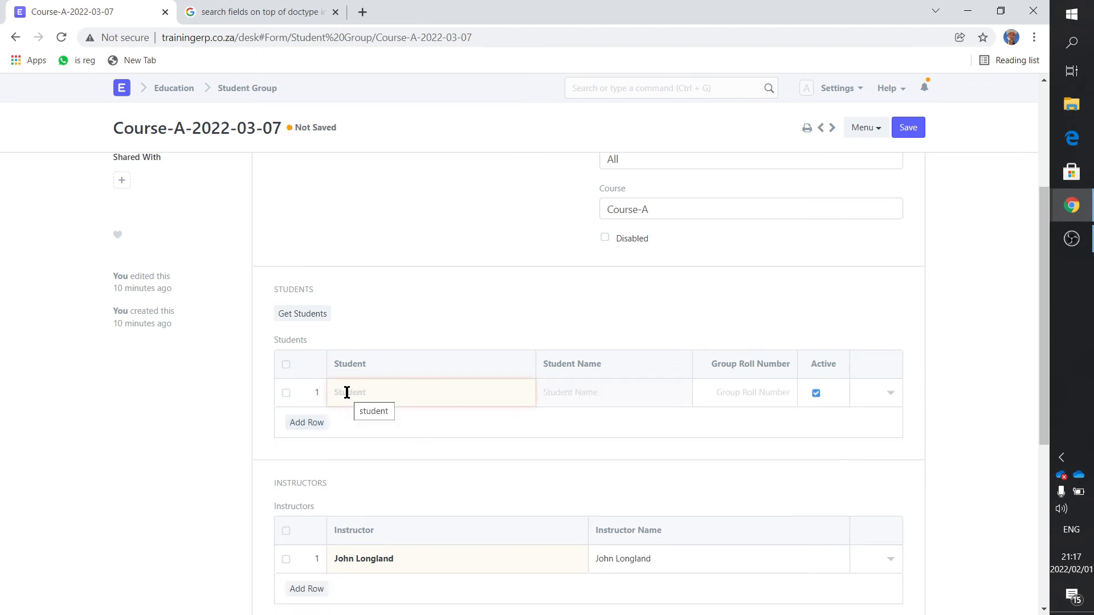
{"action": "left_click", "coordinate": [346, 392]}
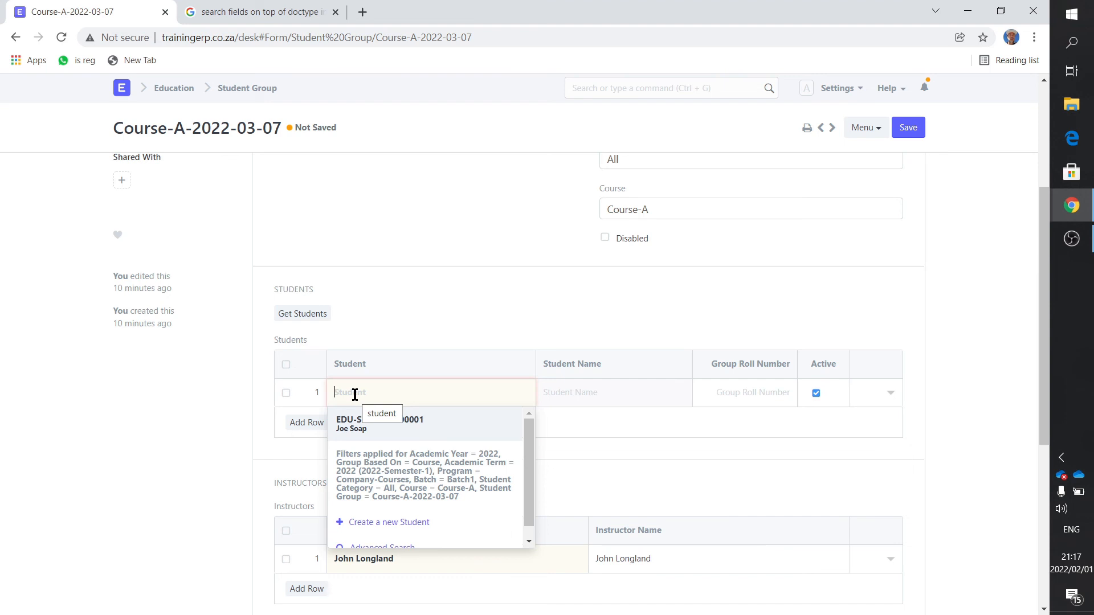
{"action": "left_click", "coordinate": [367, 432]}
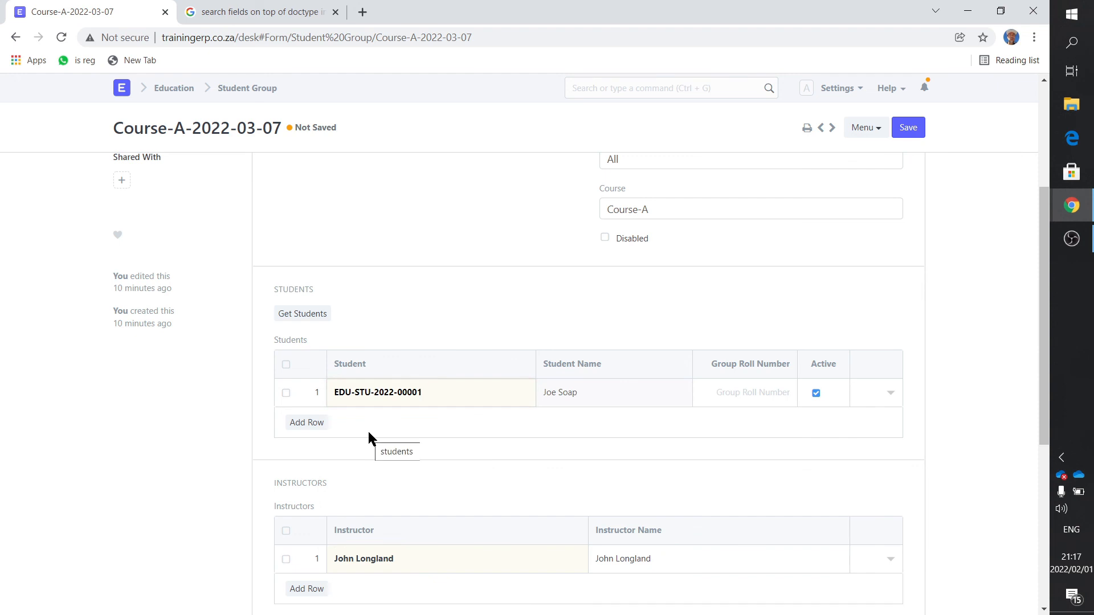
{"action": "left_click", "coordinate": [913, 128]}
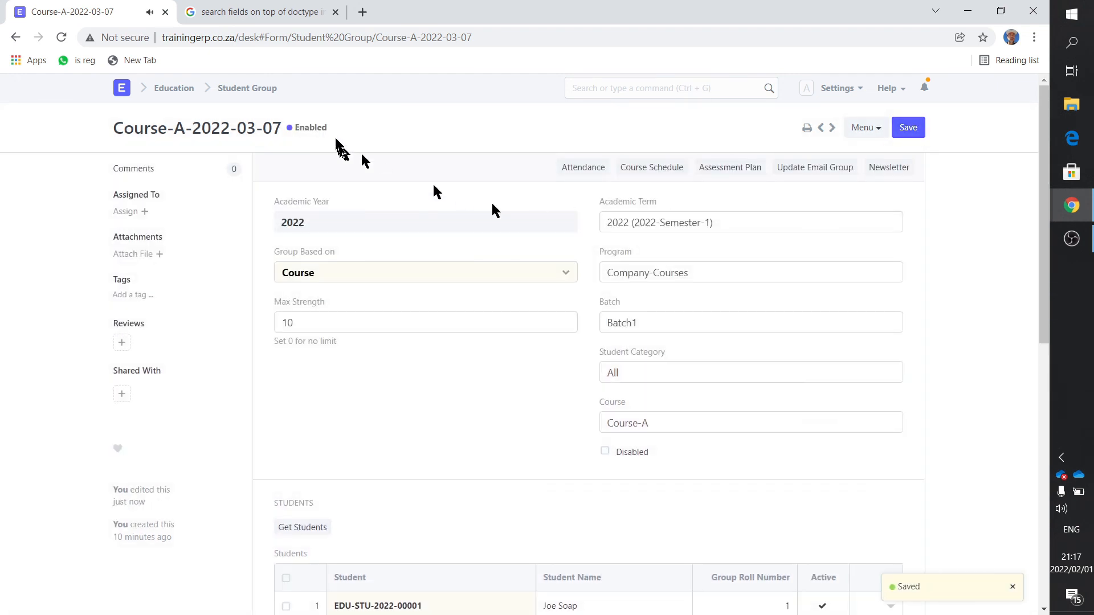
- Reopen student group Course-A-2022-03-07 from the list and check its students table
{"action": "left_click", "coordinate": [251, 90]}
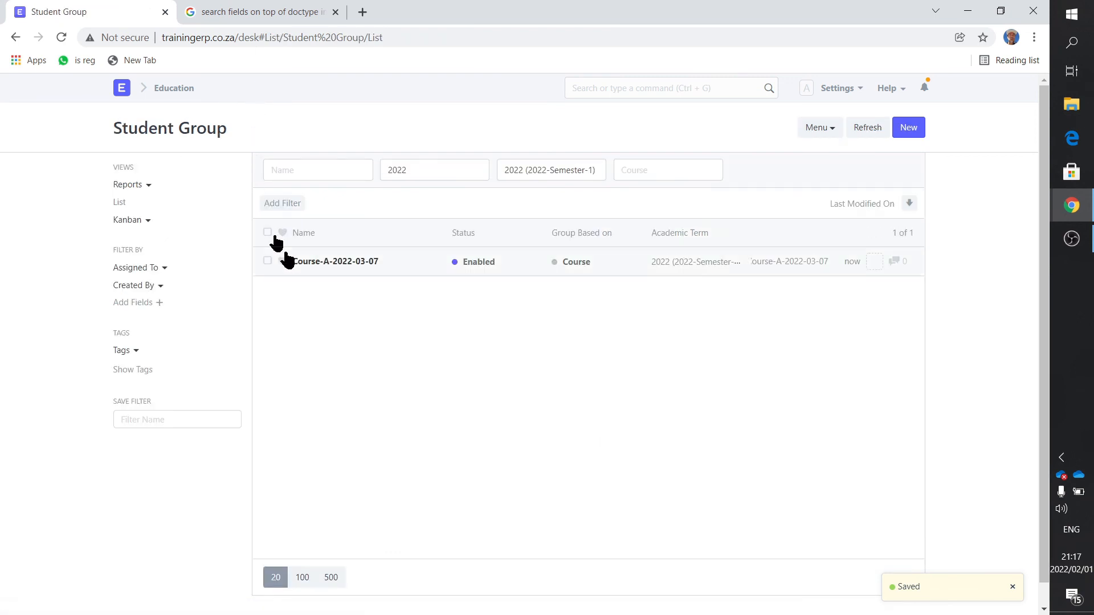
{"action": "left_click", "coordinate": [307, 260]}
{"action": "scroll", "coordinate": [319, 296], "scroll_direction": "down", "scroll_amount": 4}
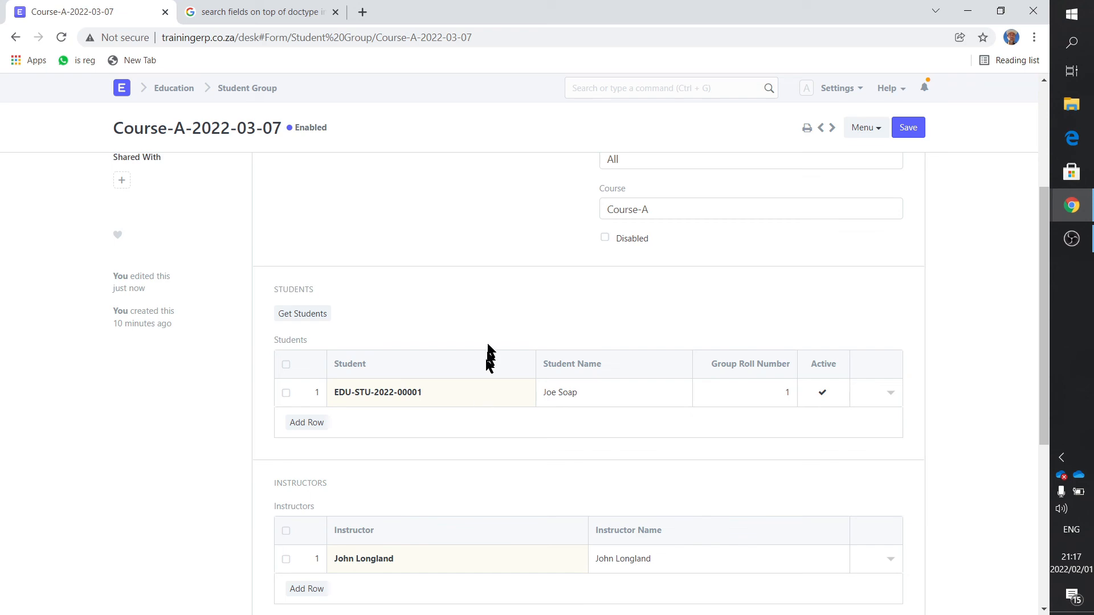
- Open the 7 March 2022 Course-A session from the Course Schedule calendar and view its attendance
{"action": "left_click", "coordinate": [165, 89]}
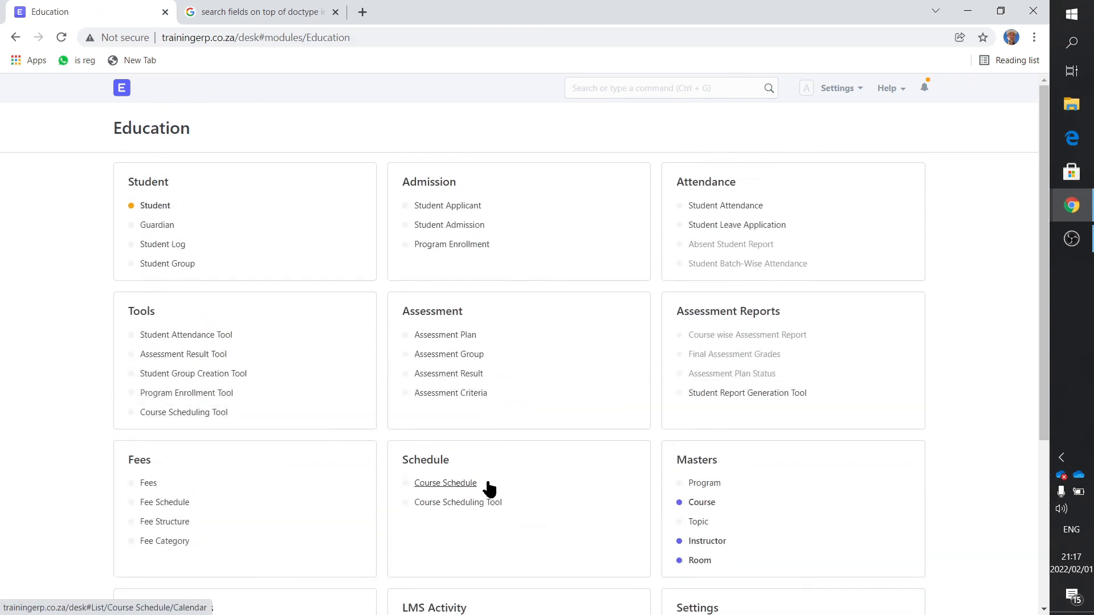
{"action": "left_click", "coordinate": [453, 484]}
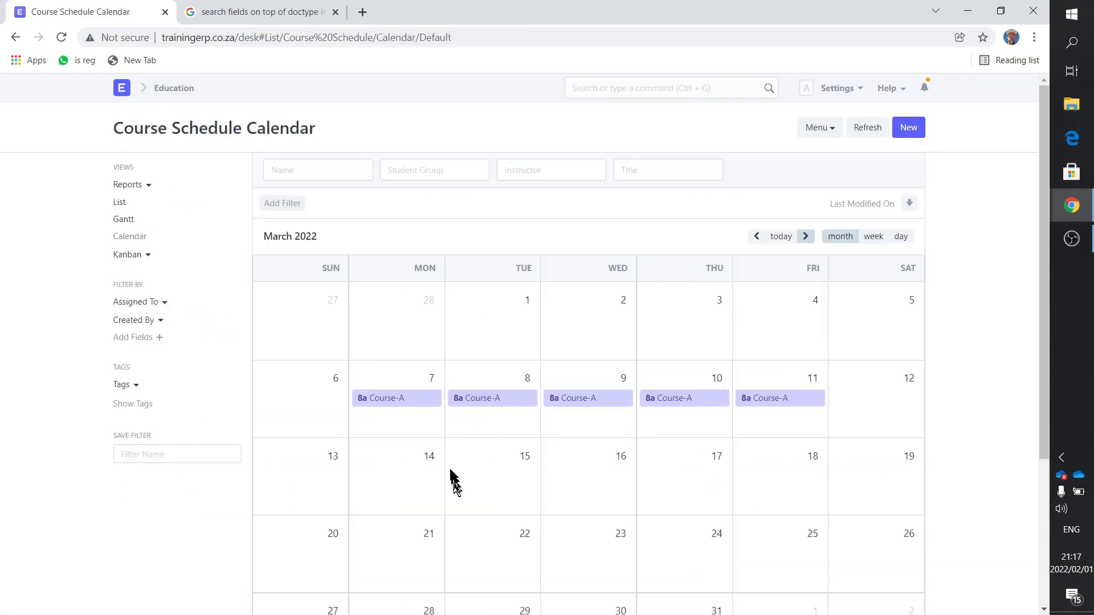
{"action": "left_click", "coordinate": [425, 404]}
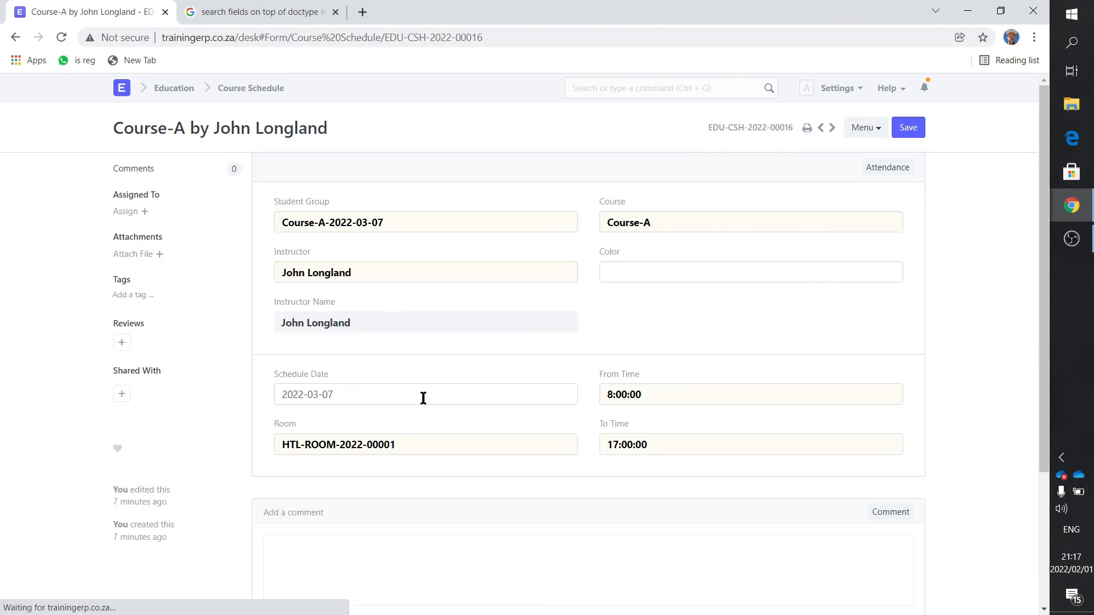
{"action": "left_click", "coordinate": [886, 167]}
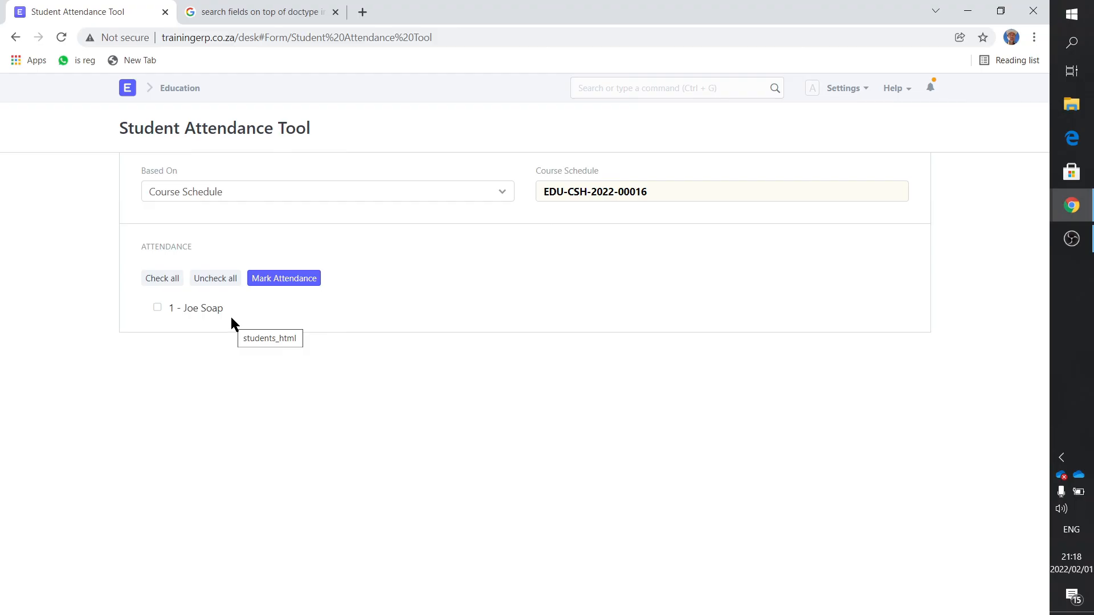
- Revisit the attendance of the 7 March Course-A session through the course calendar and return to the Education module
{"action": "left_click", "coordinate": [180, 88]}
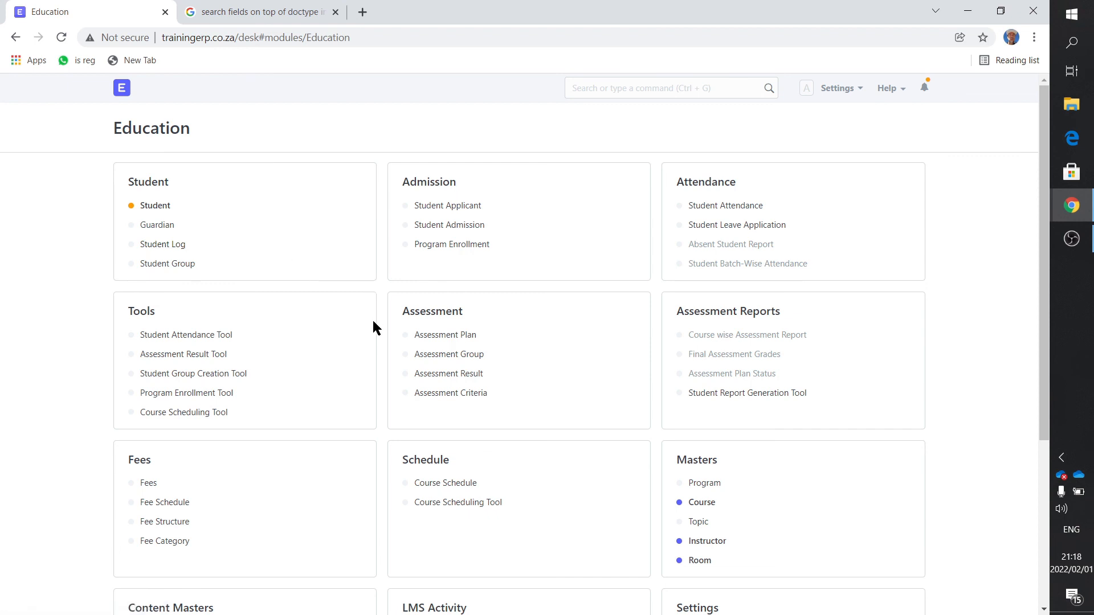
{"action": "left_click", "coordinate": [436, 488]}
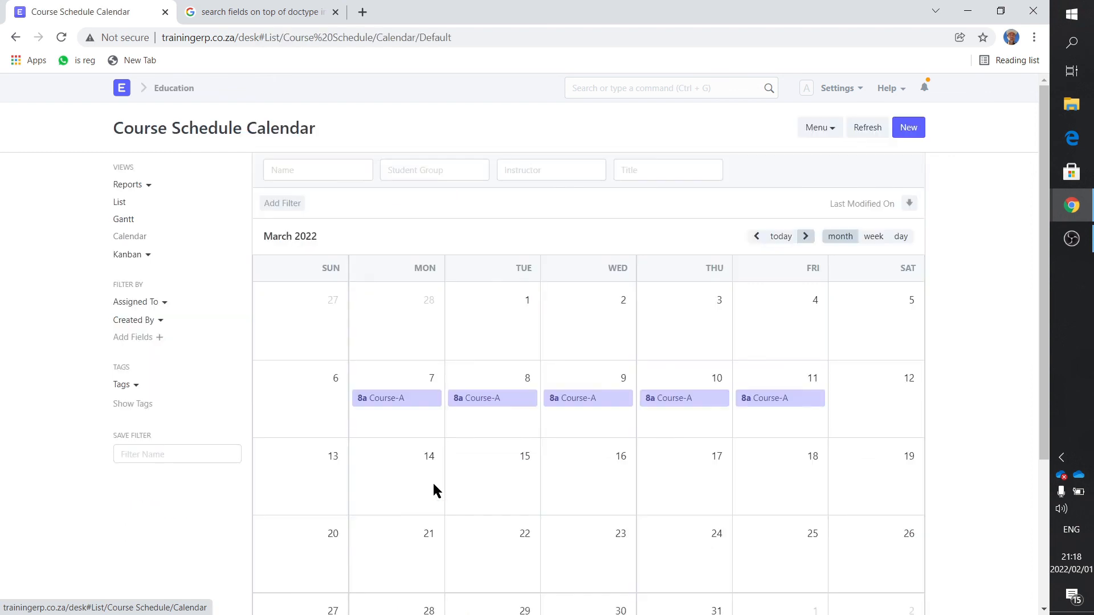
{"action": "left_click", "coordinate": [432, 403]}
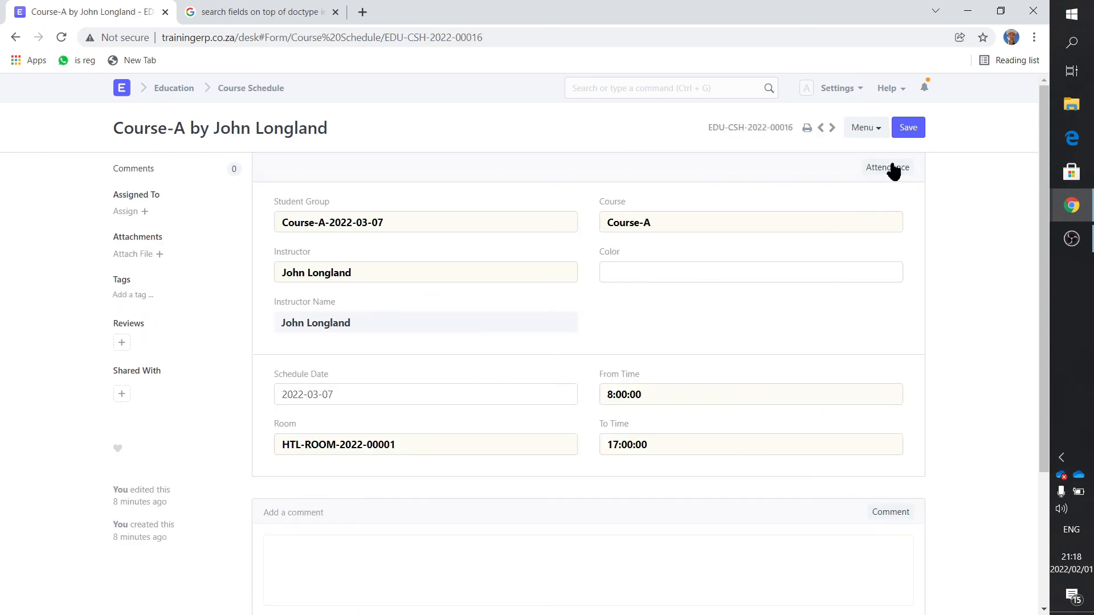
{"action": "left_click", "coordinate": [889, 169]}
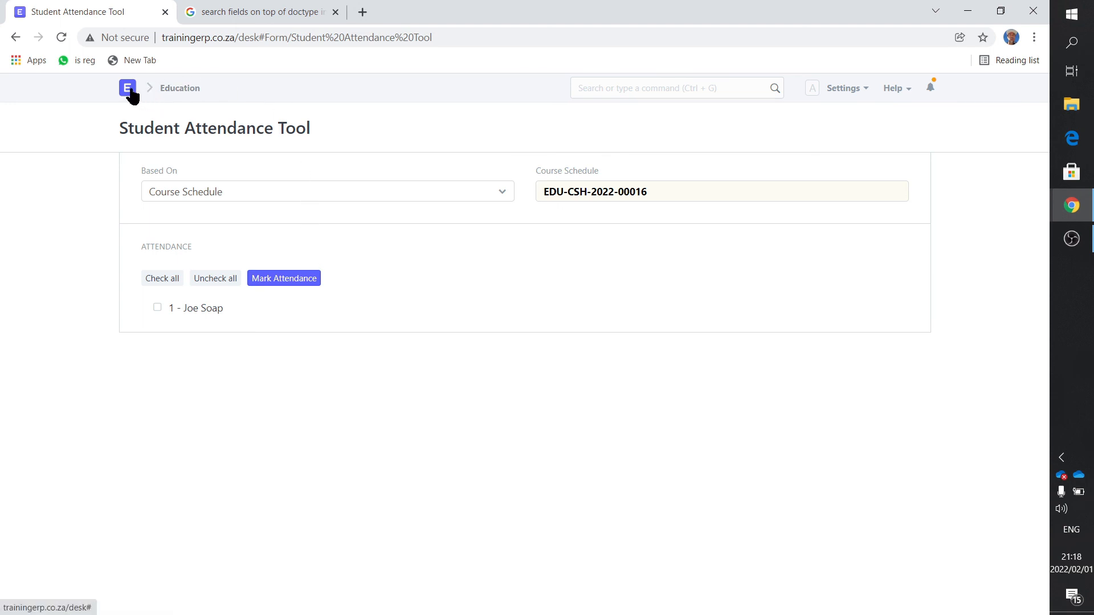
{"action": "left_click", "coordinate": [171, 88]}
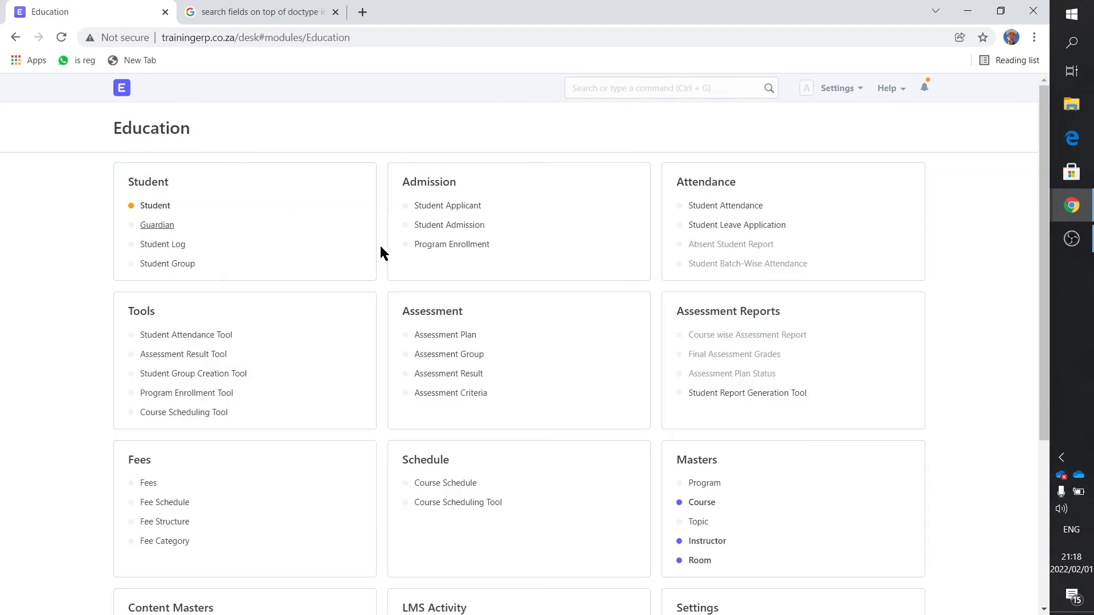